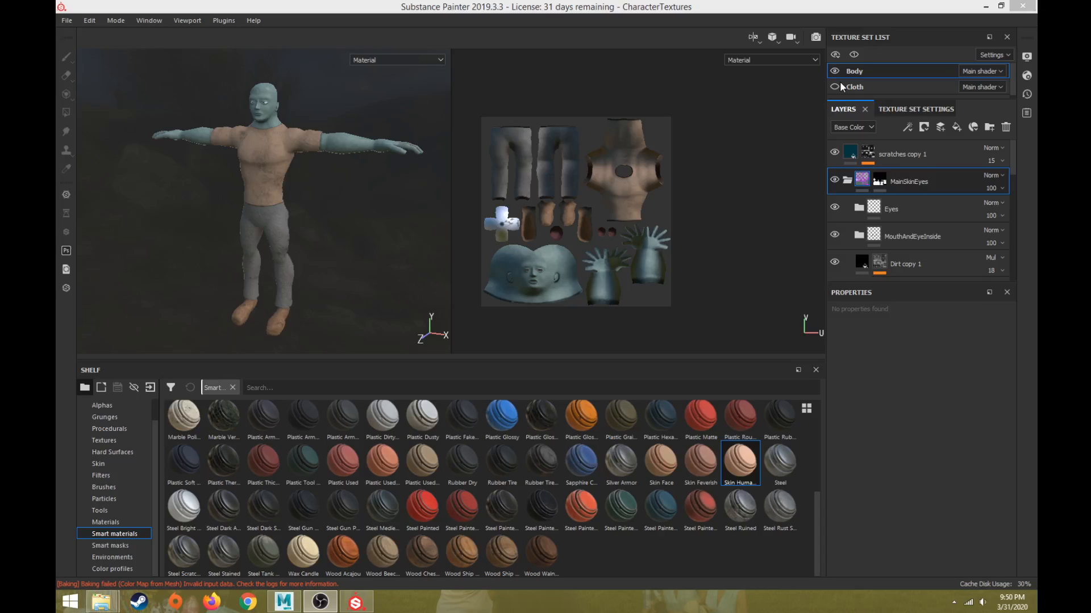
Make the Cloth texture set active and show the poncho mesh on the character.
left_click(860, 86)
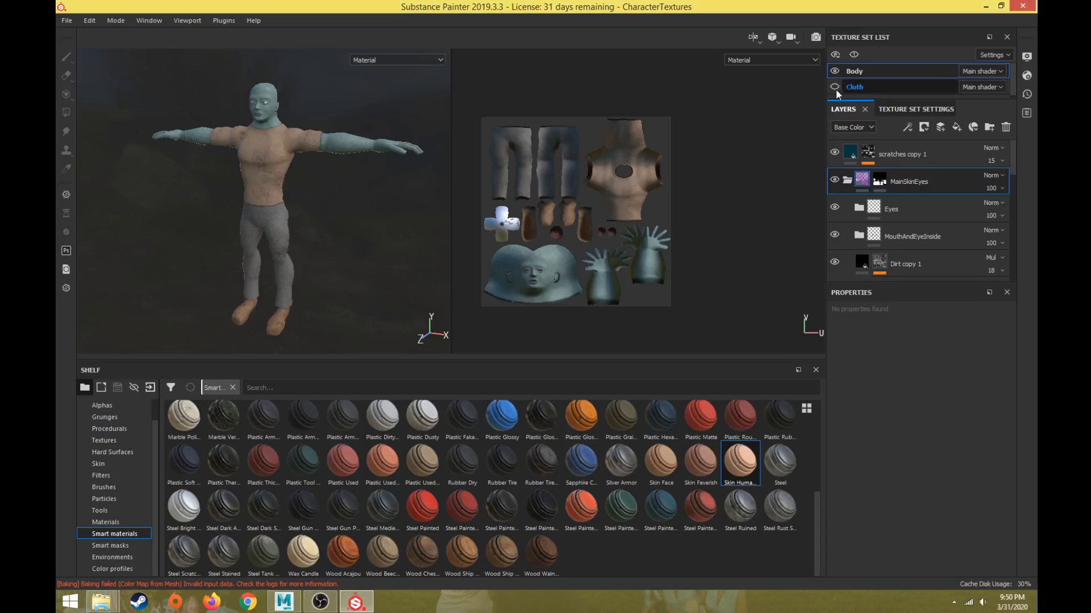
left_click(834, 87)
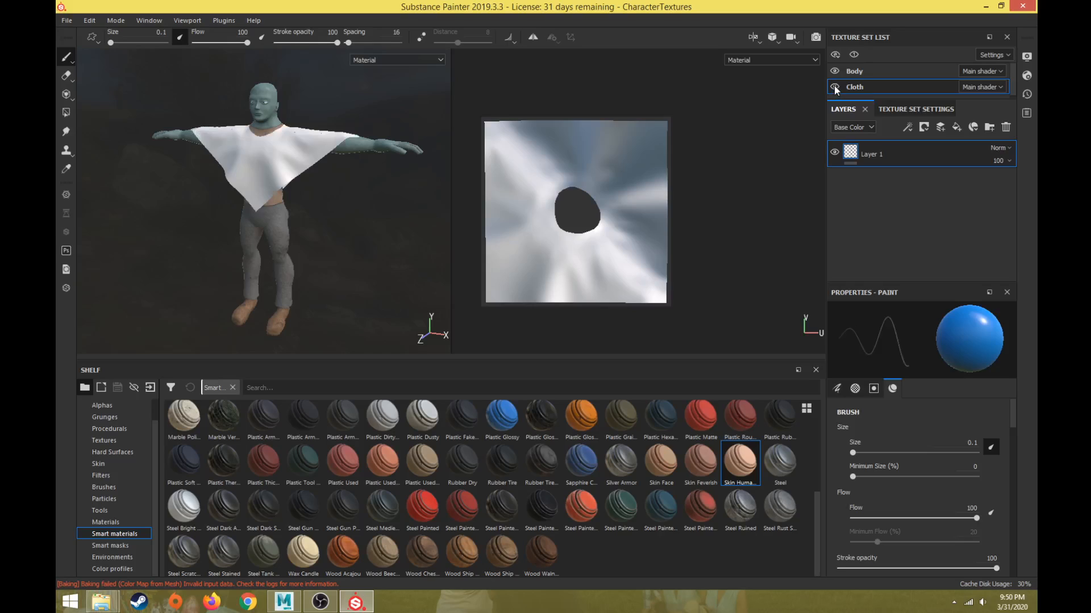
scroll(273, 158, "up", 5)
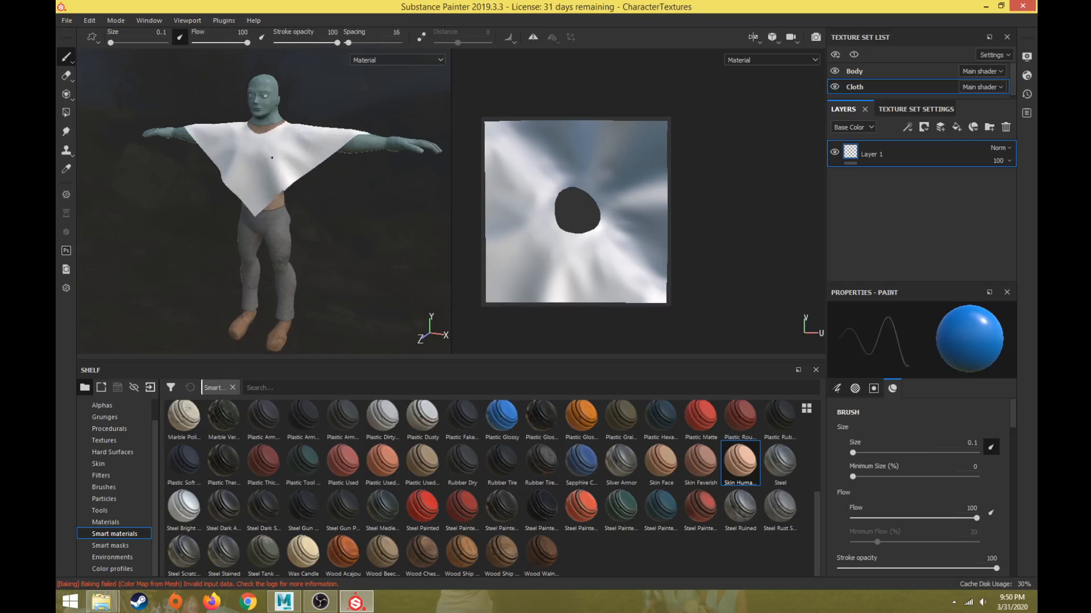
scroll(273, 157, "down", 1)
left_click_drag(271, 156, 287, 211, "alt")
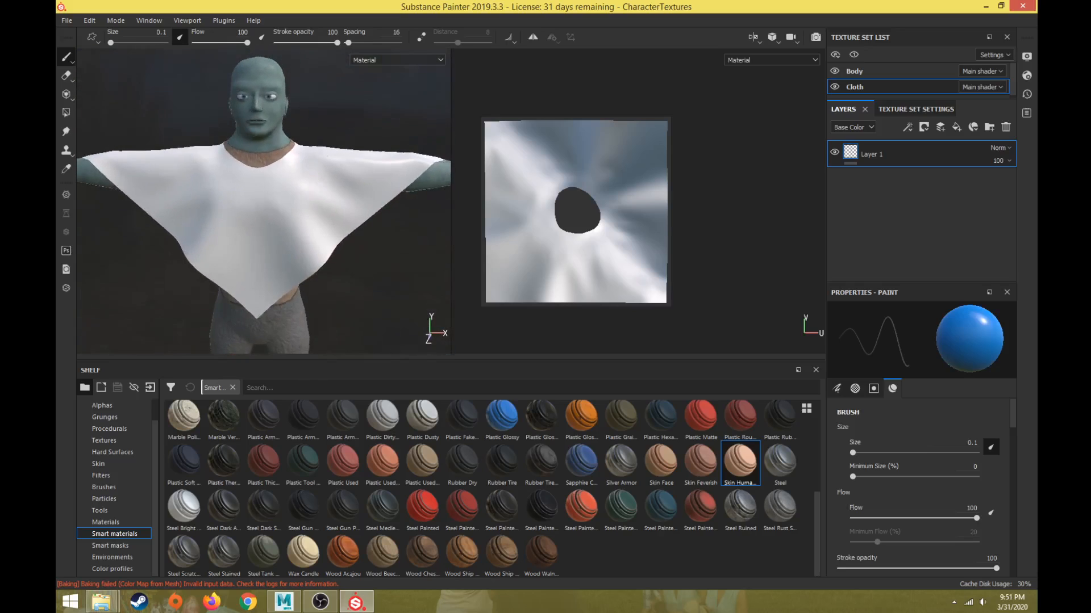
Examine the Body texture set's layer stack, including the Shirt folder and its Fabric Rough Aligned fill layer.
left_click(864, 128)
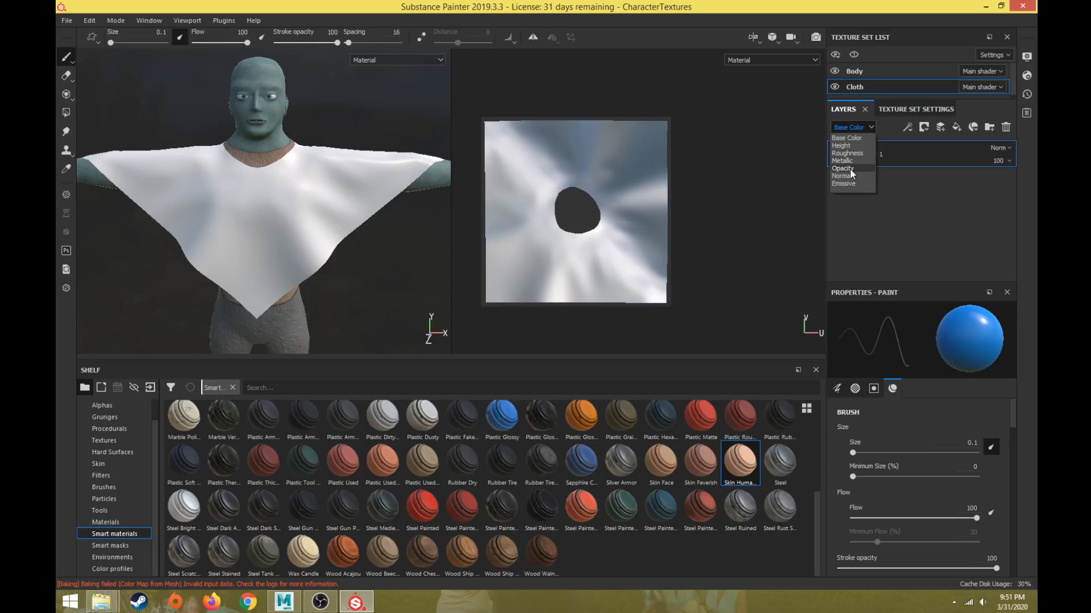
left_click(871, 125)
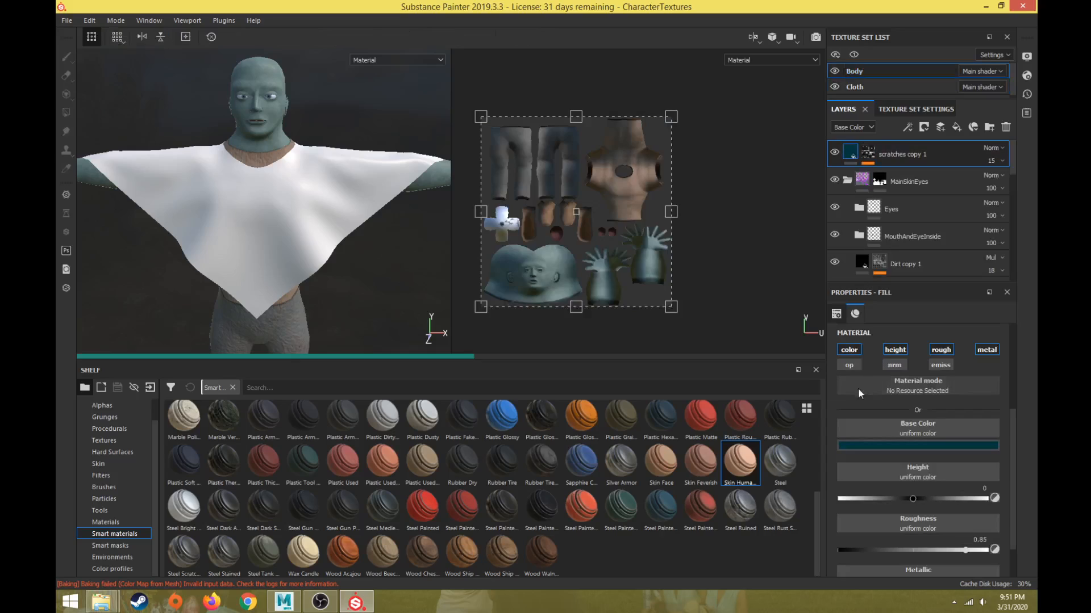
left_click(857, 128)
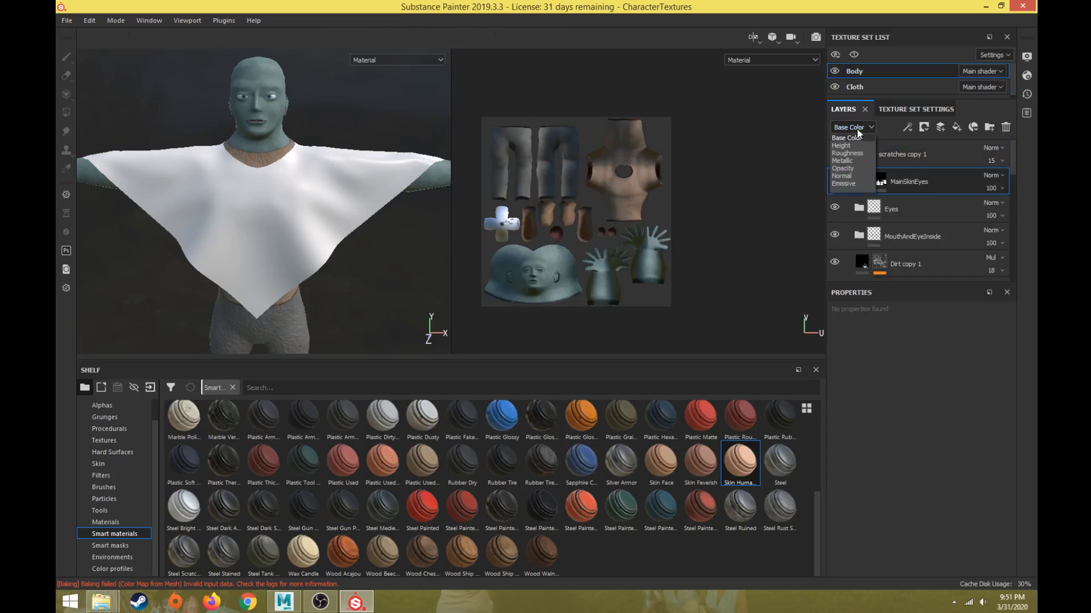
left_click(855, 138)
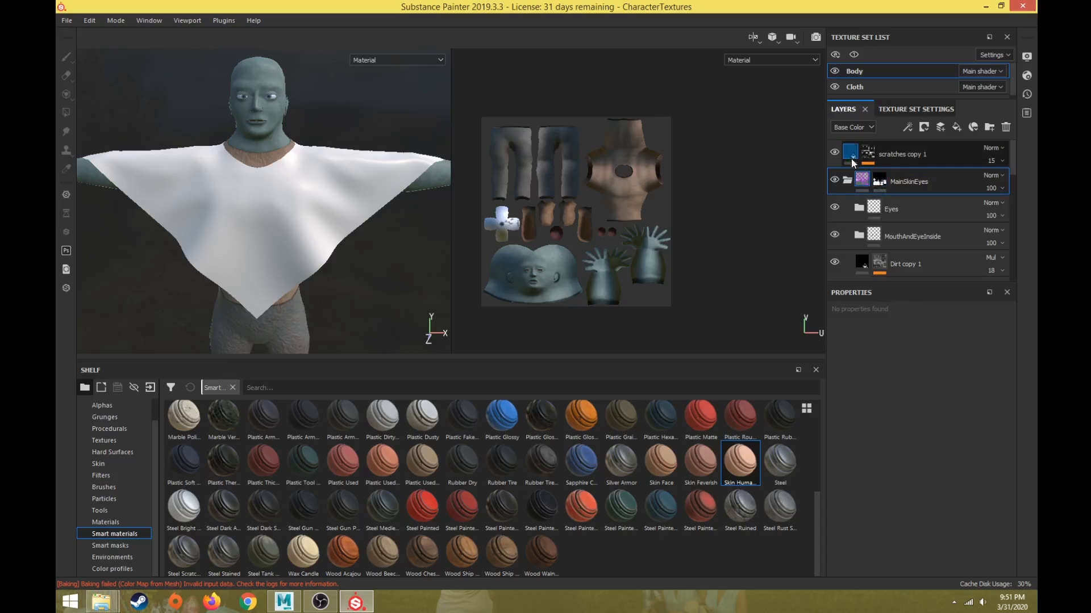
scroll(864, 222, "down", 5)
left_click(847, 233)
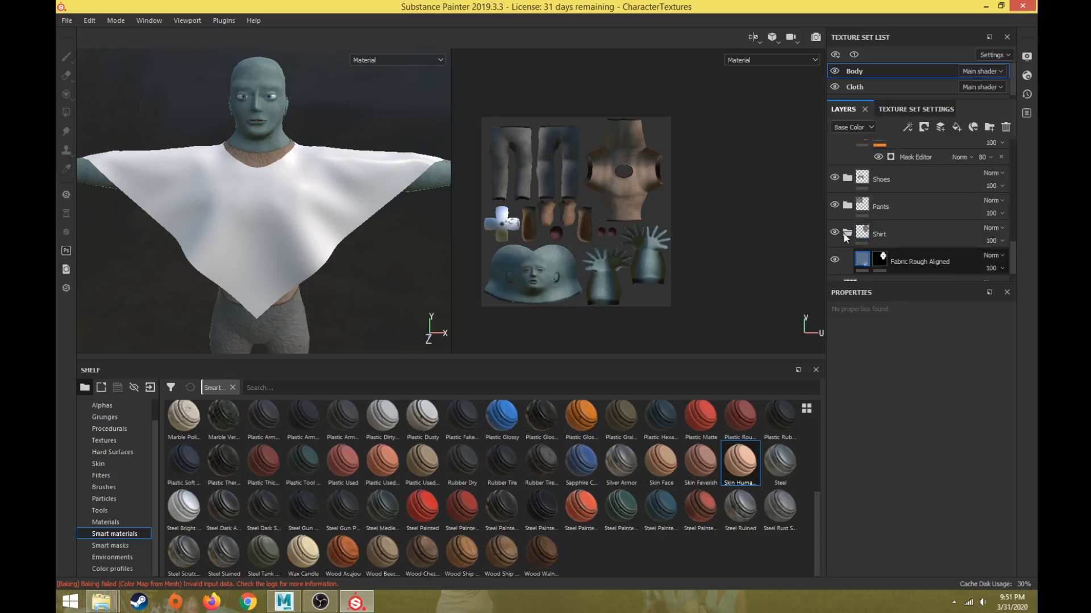
scroll(872, 244, "down", 2)
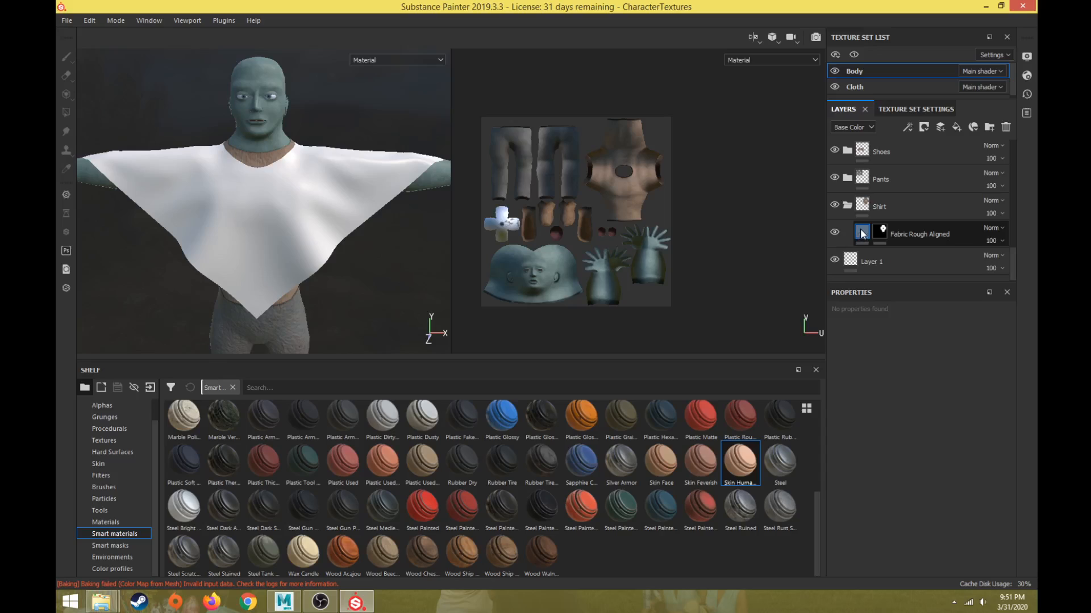
left_click(862, 234)
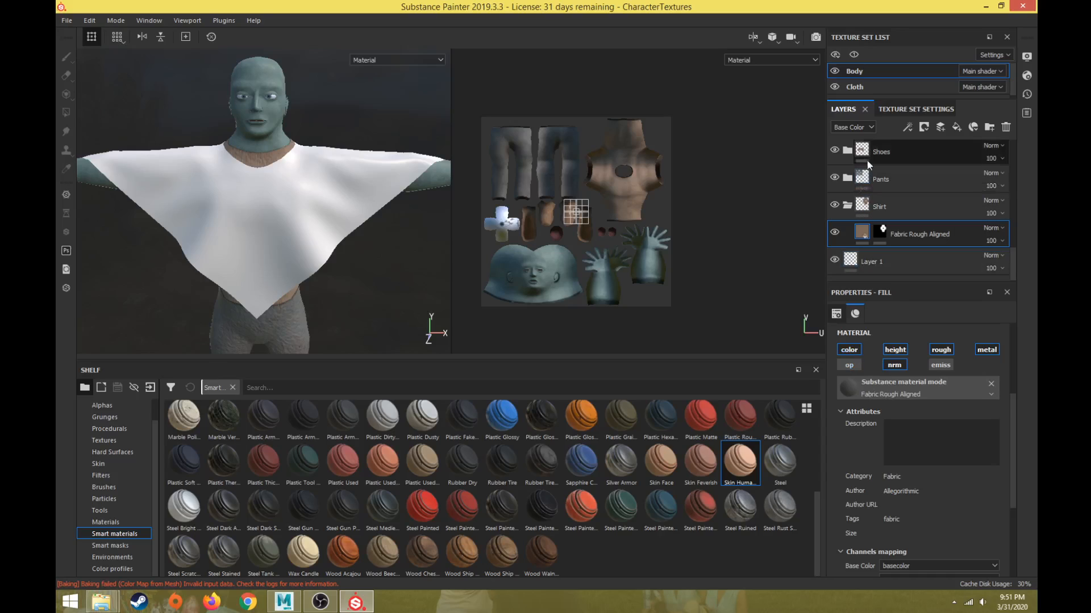
scroll(890, 190, "down", 5)
scroll(892, 192, "up", 5)
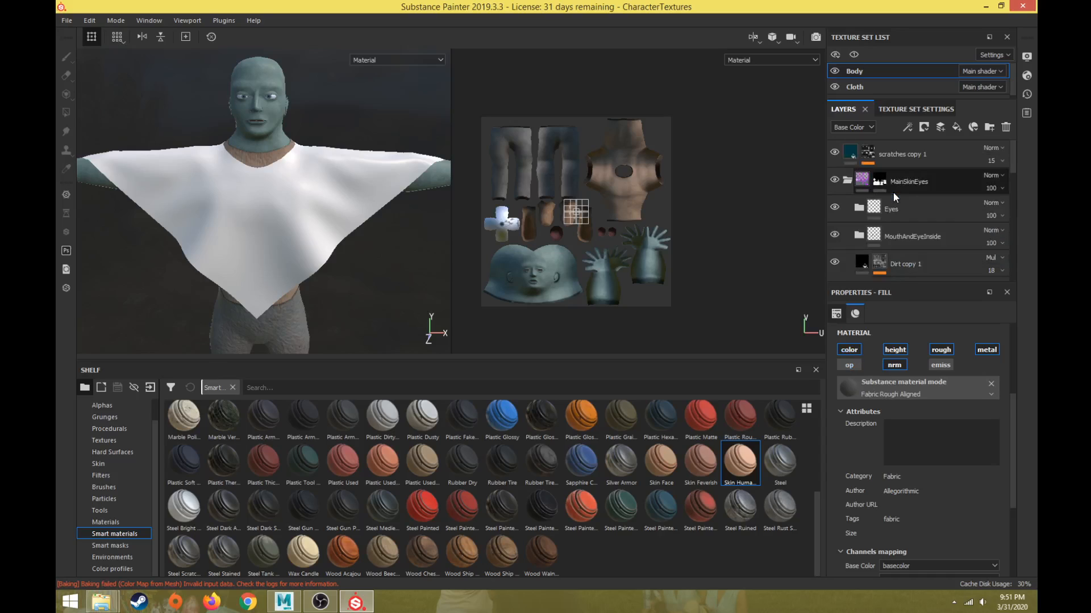
Return to the Cloth texture set and briefly hide the Body mesh to view the cloth on its own.
left_click(861, 87)
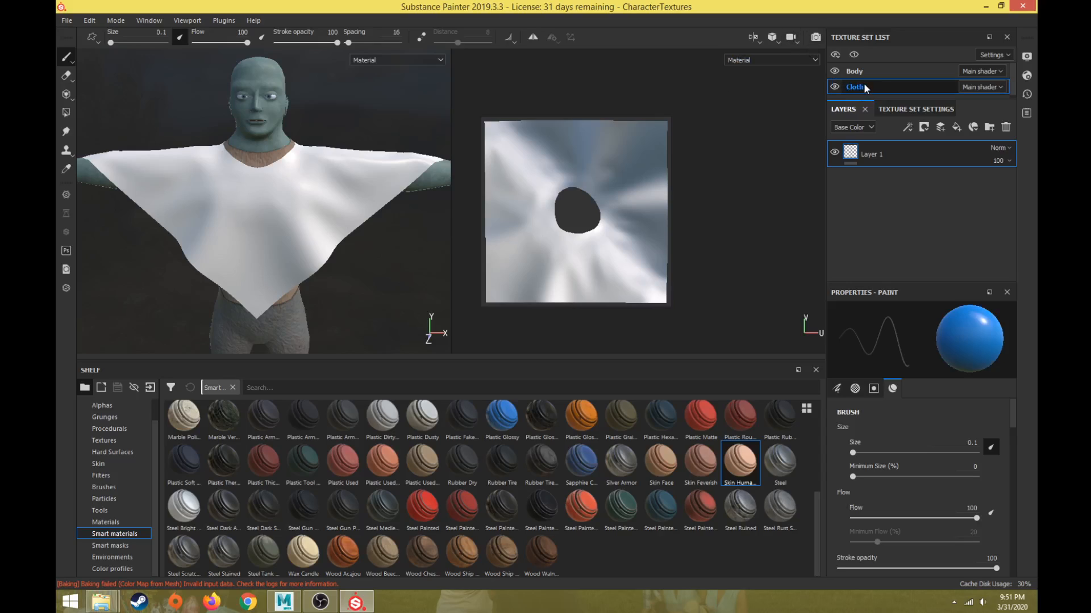
left_click(834, 70)
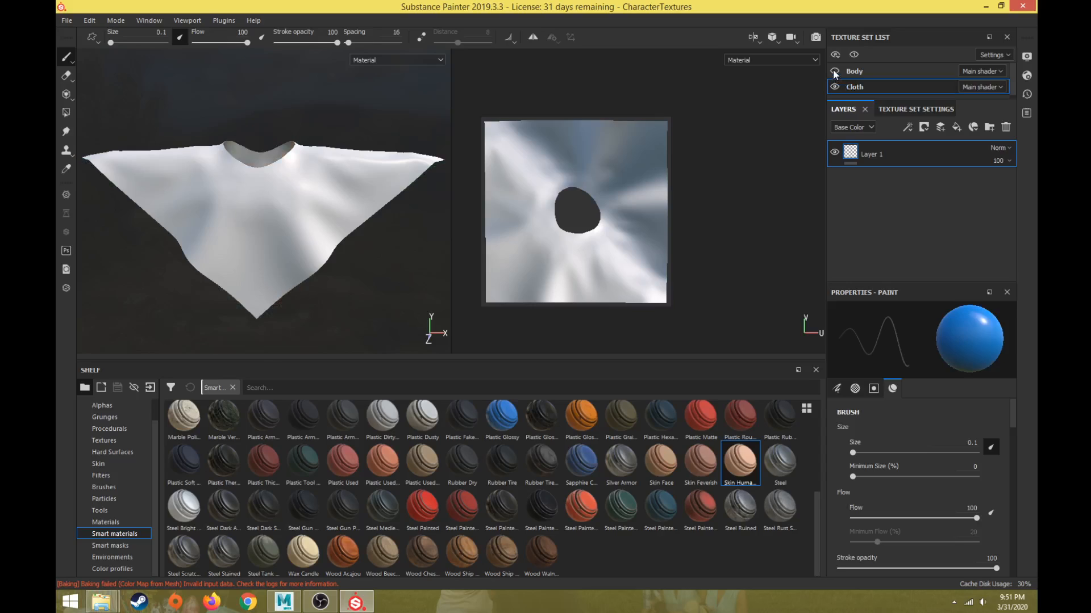
left_click(834, 71)
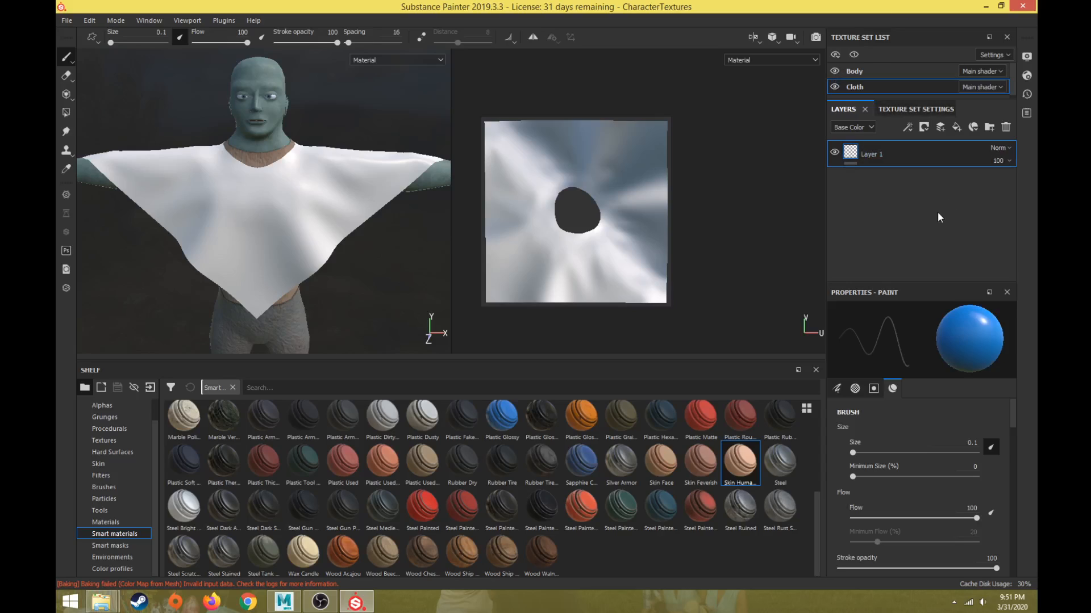
Find the Fabric Flannel Tartan smart material and add it above Layer 1 in the Cloth texture set.
left_click(122, 522)
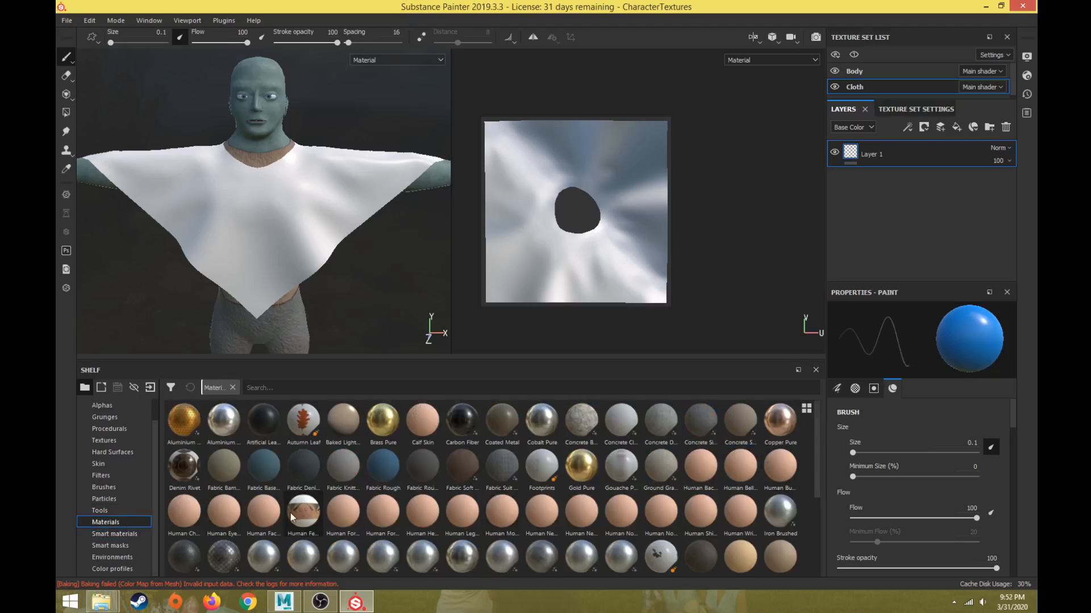
left_click(114, 534)
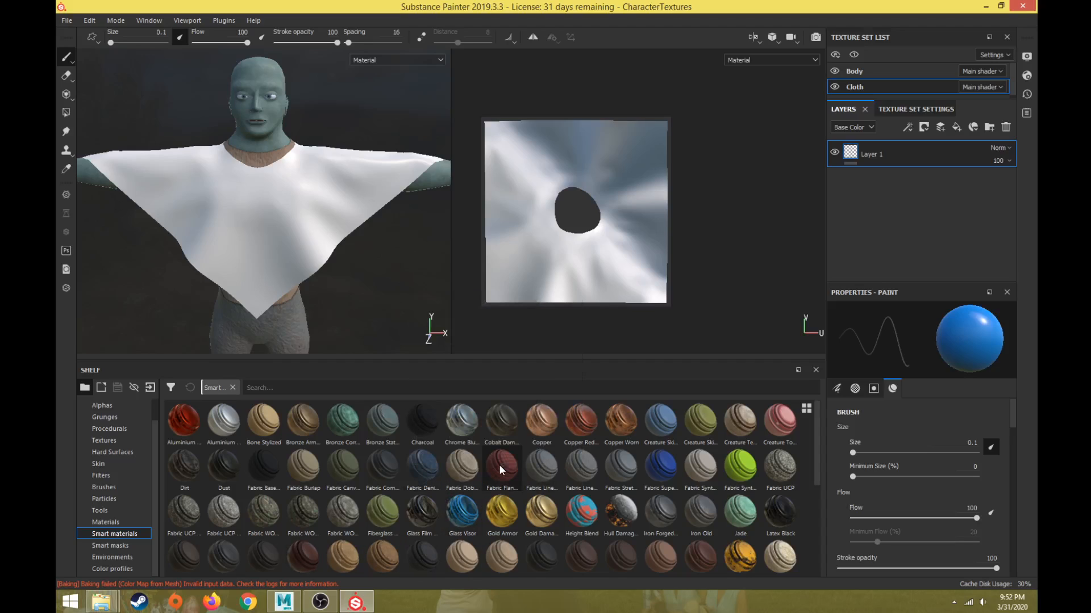
mouse_move(500, 465)
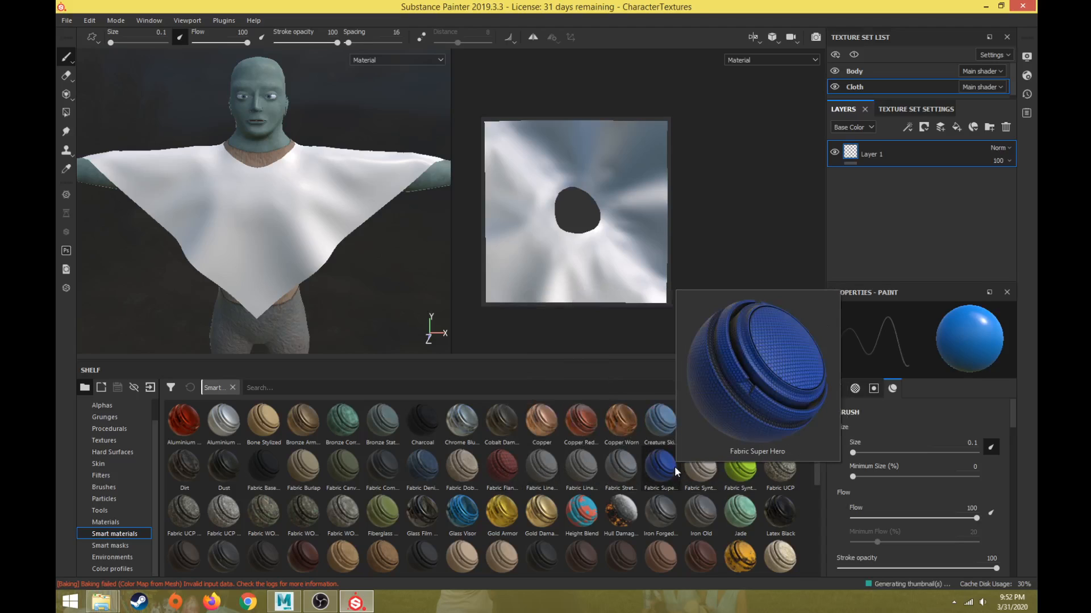
mouse_move(696, 474)
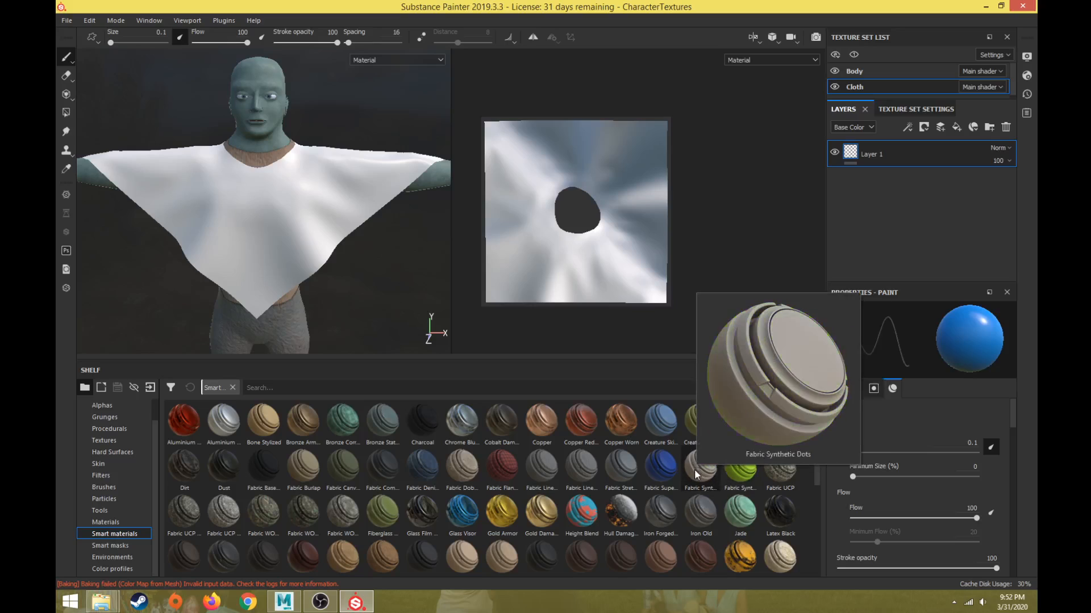
mouse_move(746, 473)
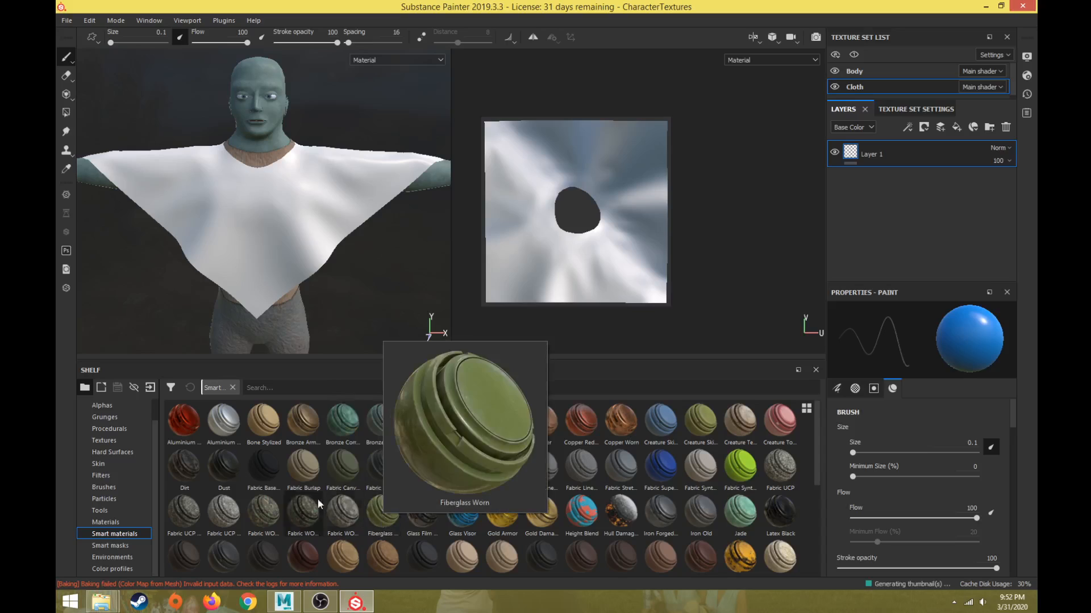
mouse_move(300, 471)
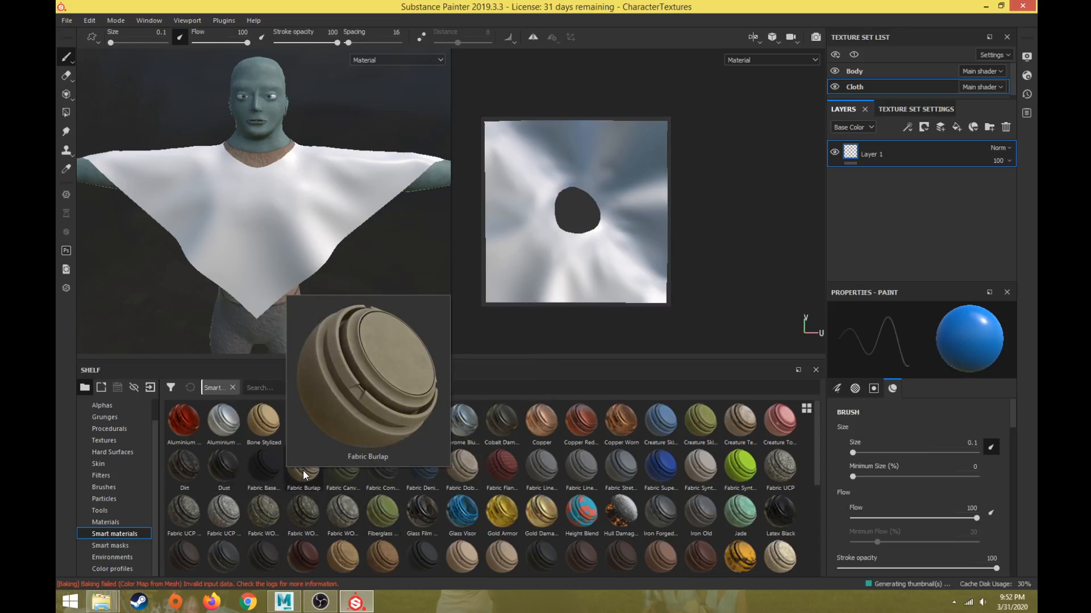
mouse_move(343, 466)
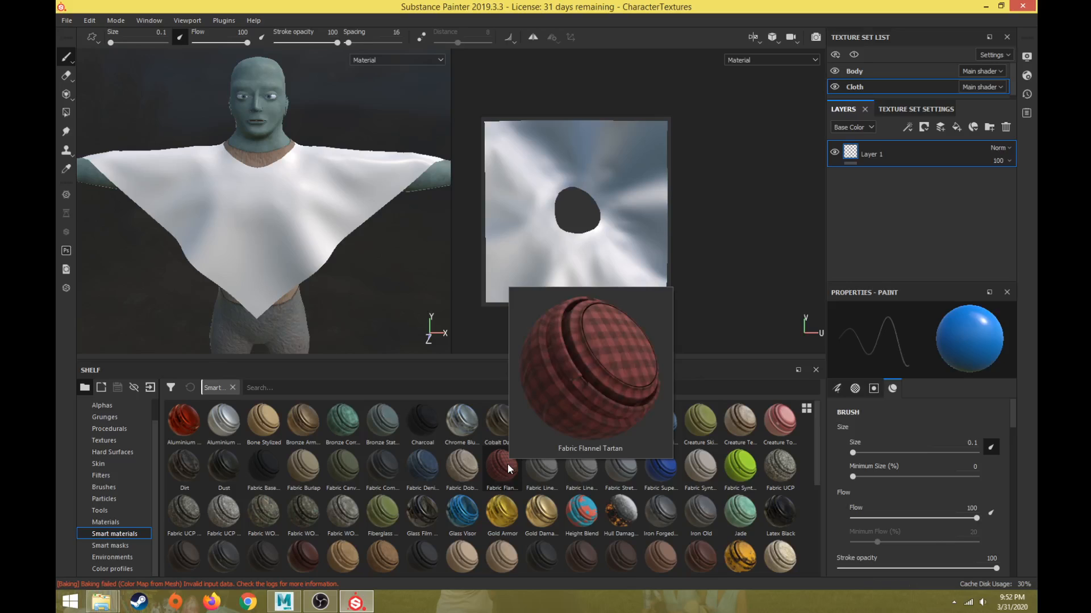
left_click_drag(509, 467, 903, 146)
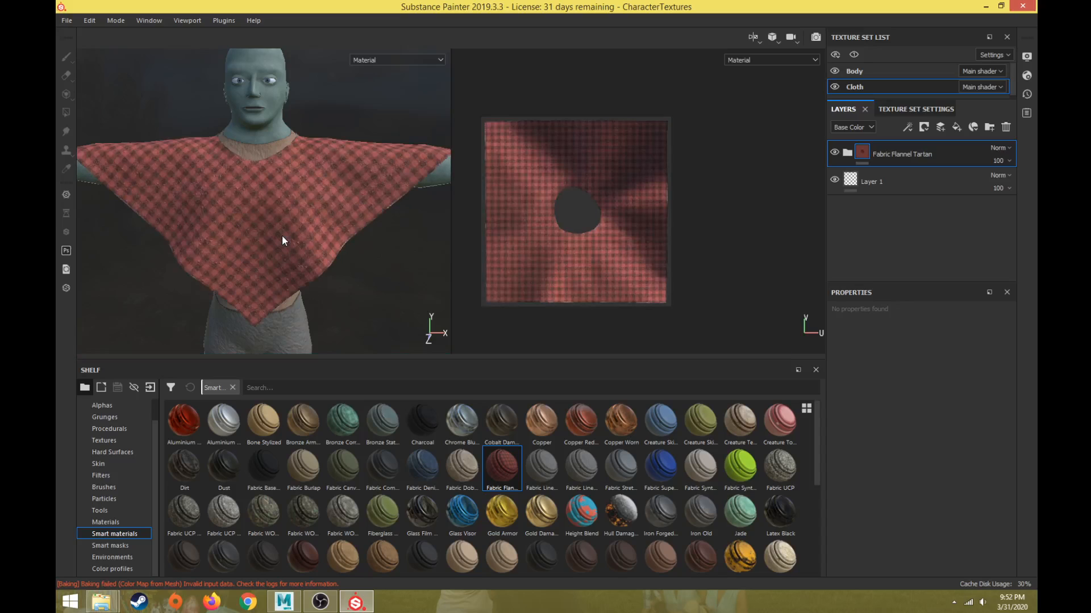
Bake the mesh maps for only the Cloth texture set at an output size of 2048.
scroll(281, 236, "up", 3)
left_click_drag(304, 223, 276, 184, "alt")
scroll(264, 212, "up", 3)
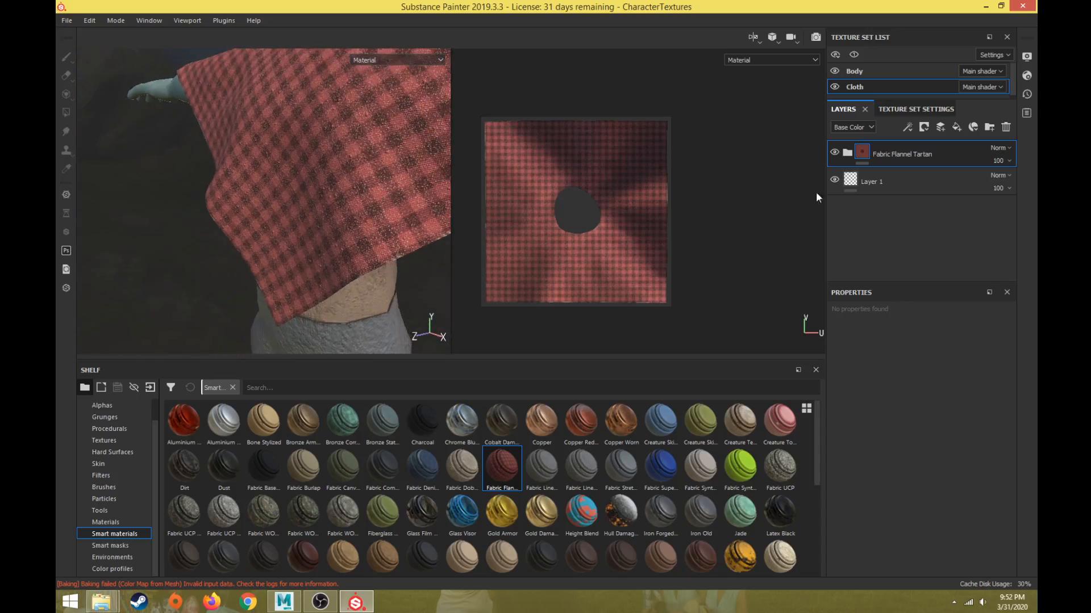
left_click(925, 109)
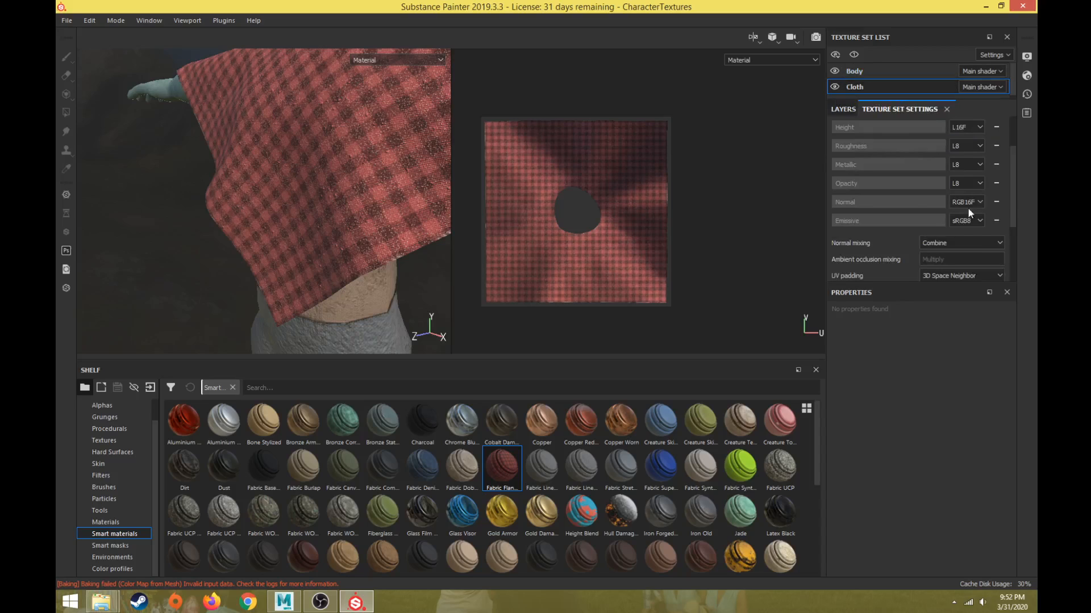
scroll(912, 238, "down", 3)
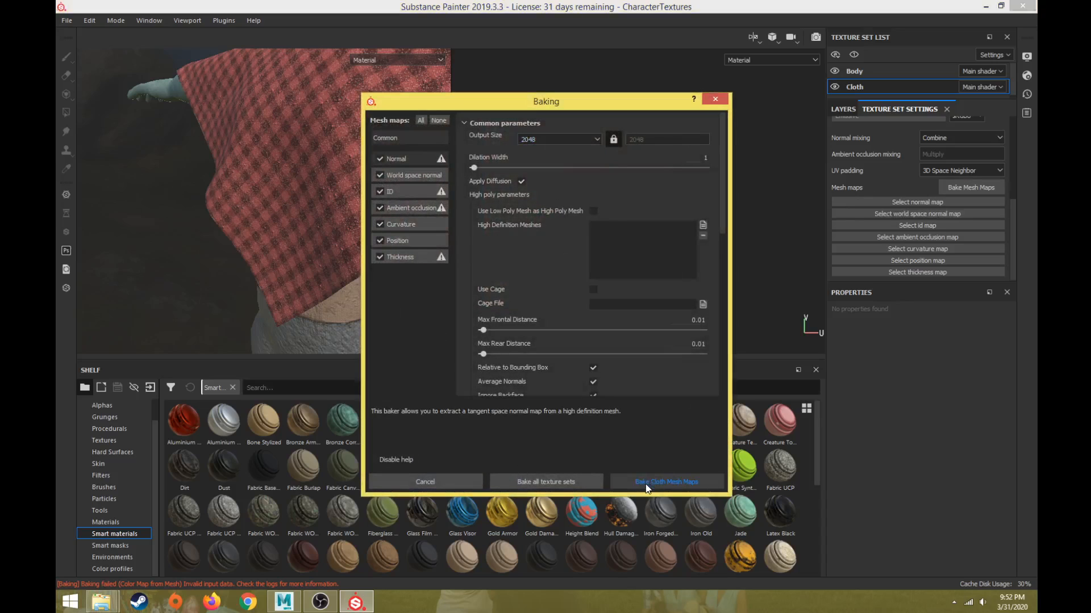
left_click(669, 482)
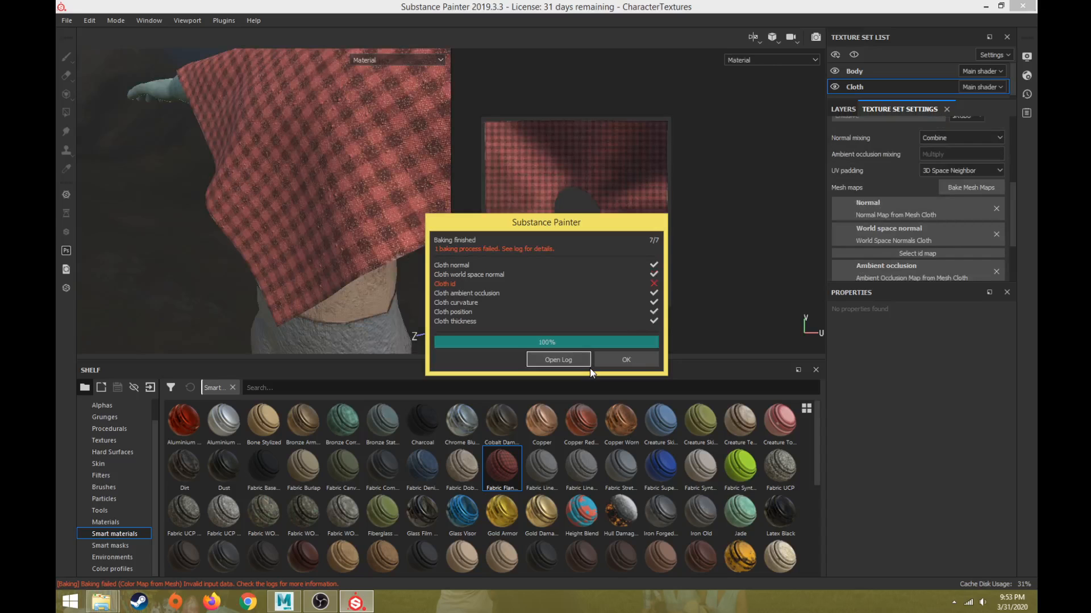
left_click(627, 359)
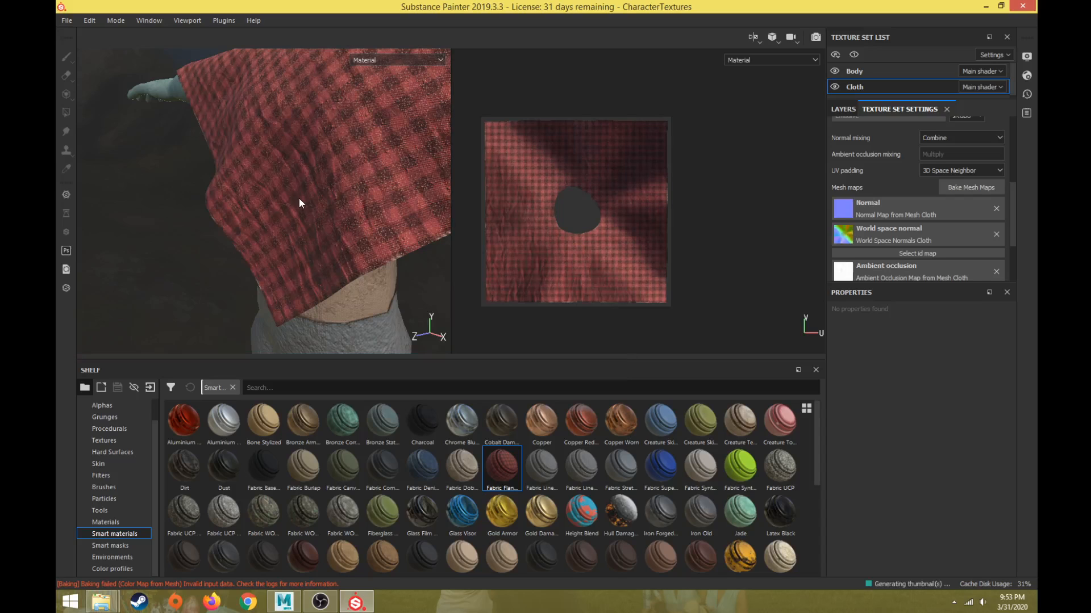
Expand the Fabric Flannel Tartan folder in the Cloth texture set's layer stack and find its Base Flannel layer.
left_click_drag(298, 200, 334, 252, "alt")
scroll(342, 216, "up", 4)
scroll(306, 221, "down", 4)
middle_click_drag(321, 219, 352, 242, "alt")
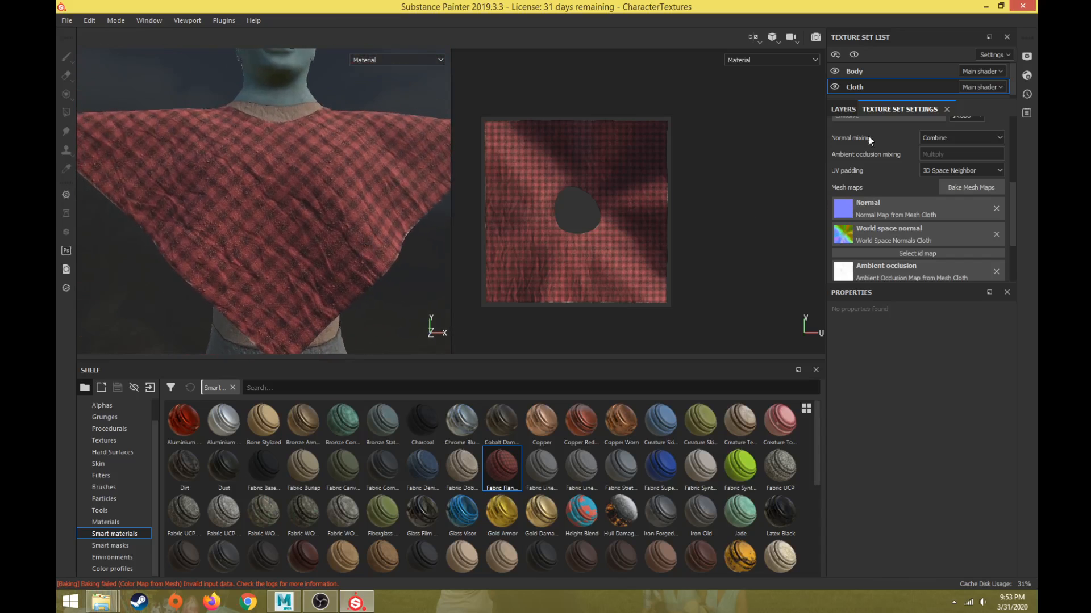
left_click(843, 109)
left_click(847, 153)
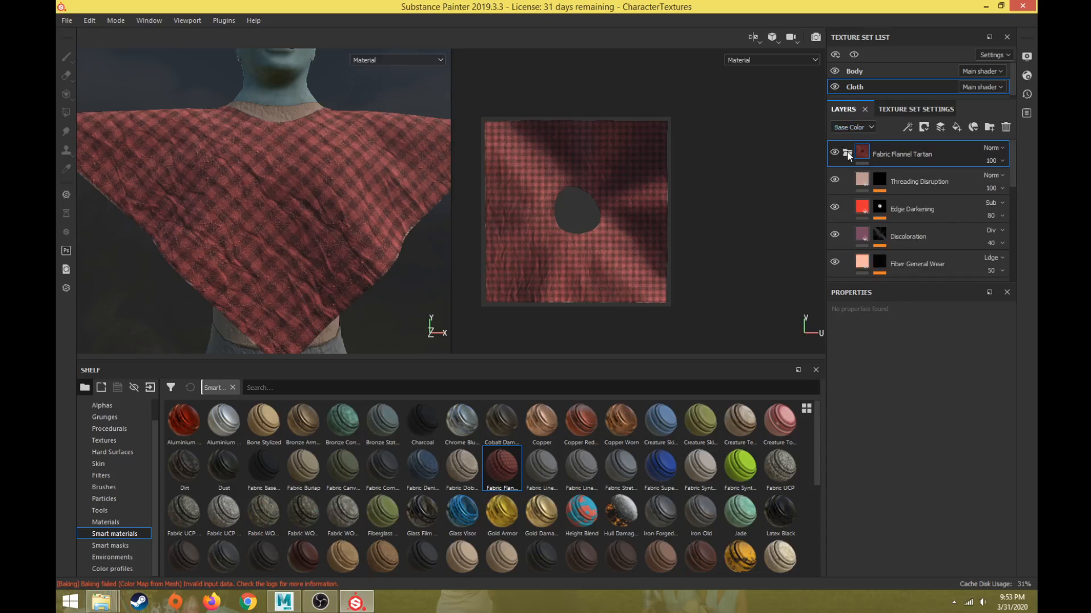
scroll(930, 213, "down", 5)
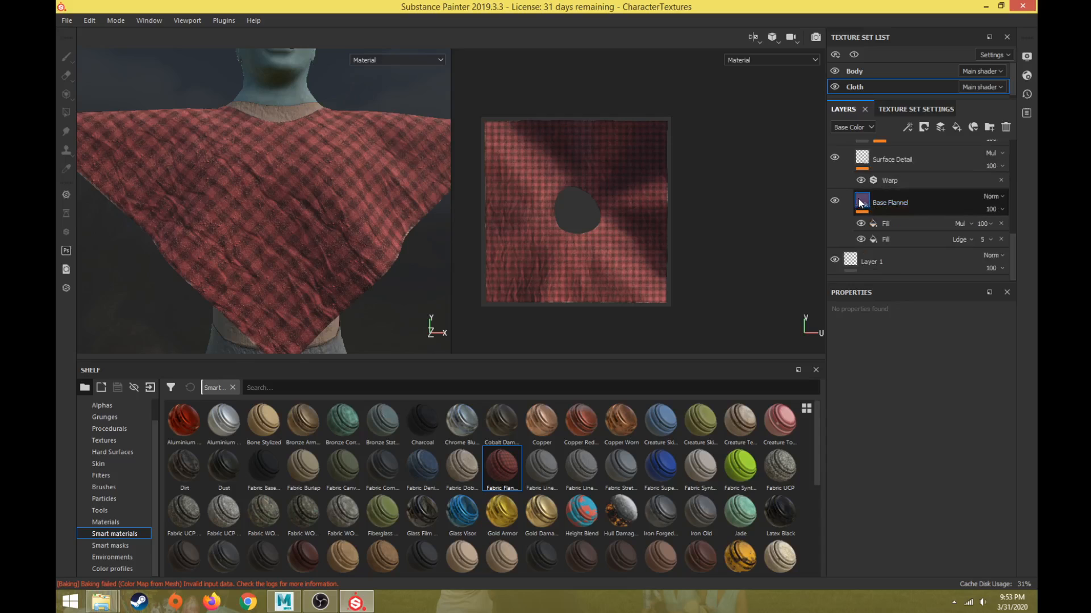
Change the Base Flannel layer's base color to a dark brown with RGB 0.102, 0.068, 0.027.
left_click(862, 203)
left_click(872, 445)
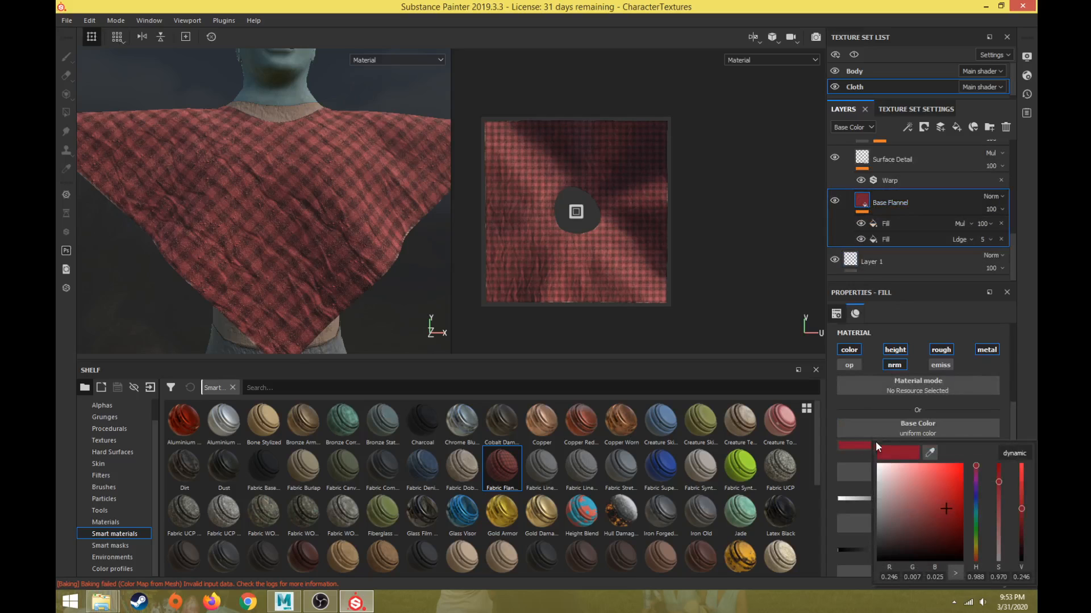
left_click(977, 549)
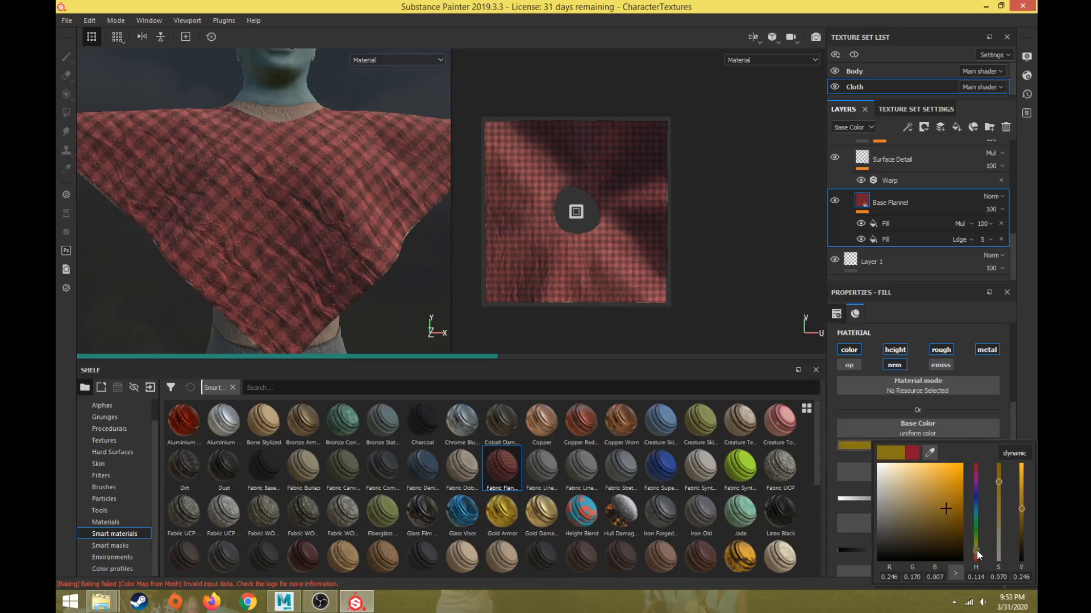
left_click_drag(976, 552, 975, 552)
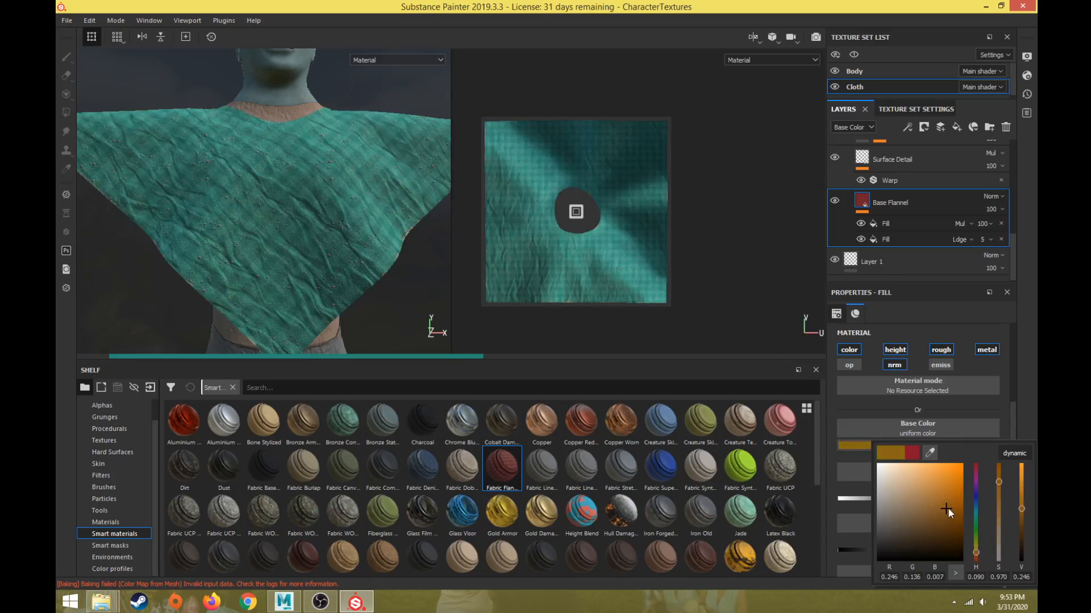
left_click(944, 508)
left_click(915, 486)
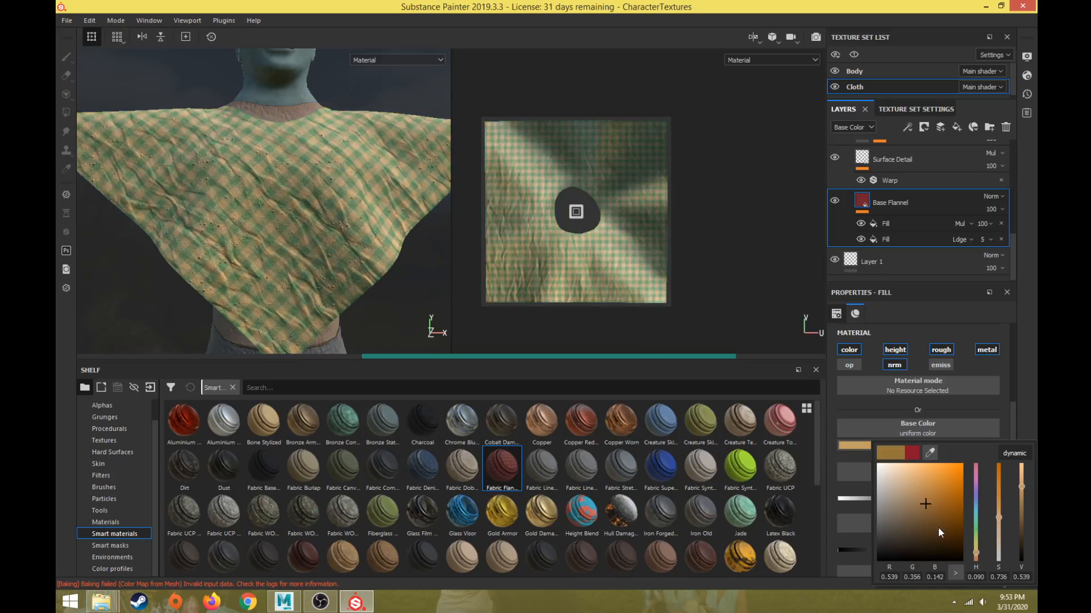
left_click(937, 528)
left_click_drag(933, 528, 917, 526)
left_click(915, 525)
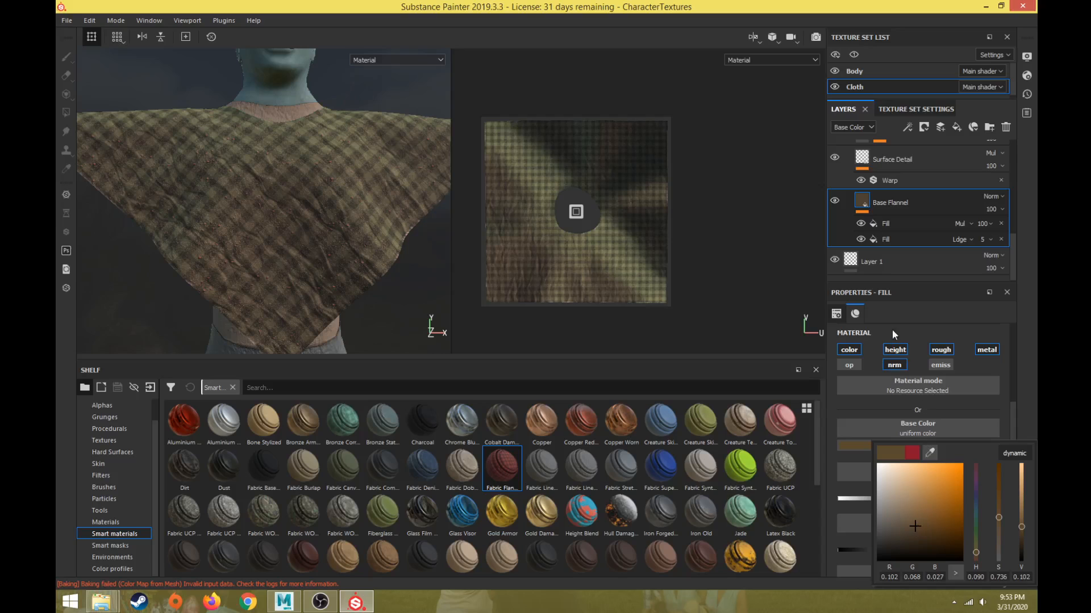
Recolor the Clumps layer's red base color to an orange-brown with RGB 0.262, 0.128, 0.026.
left_click_drag(338, 186, 298, 218, "alt")
right_click_drag(279, 198, 302, 242, "alt")
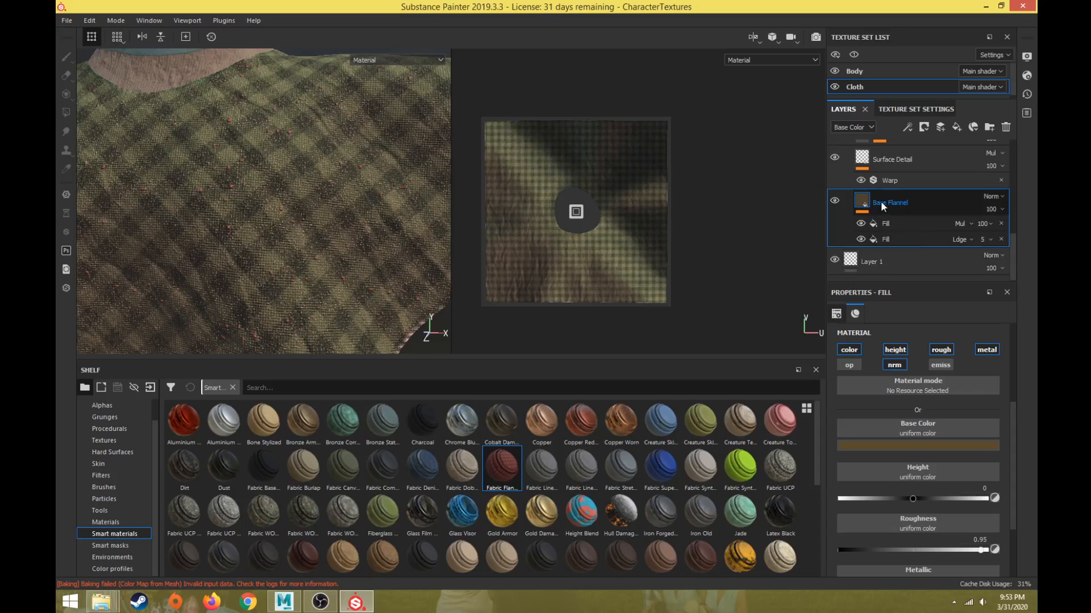
scroll(880, 201, "up", 5)
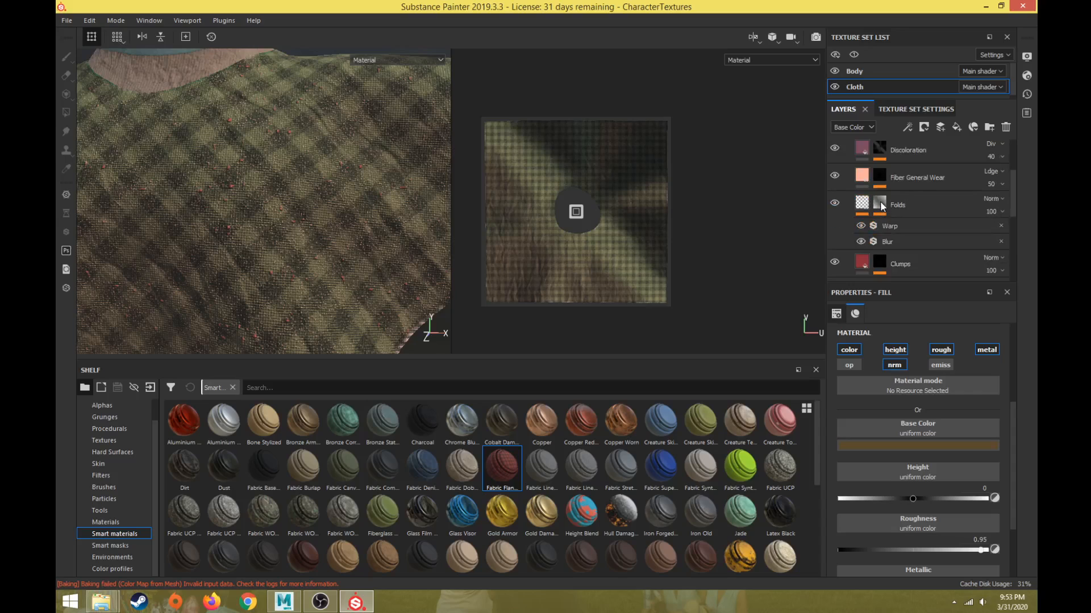
left_click(834, 263)
left_click(863, 262)
left_click(948, 447)
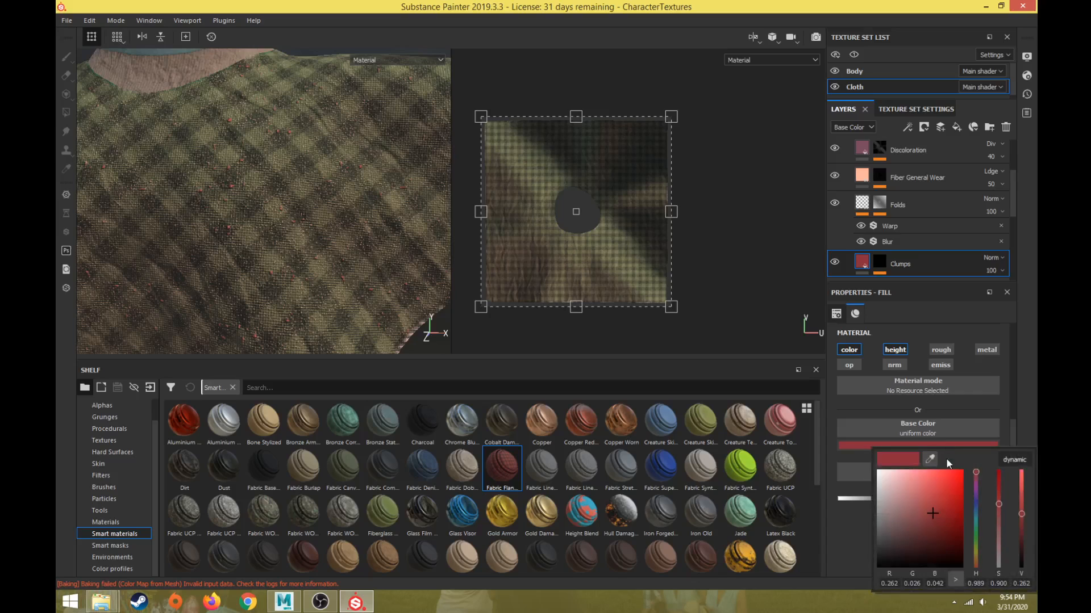
left_click_drag(975, 554, 973, 560)
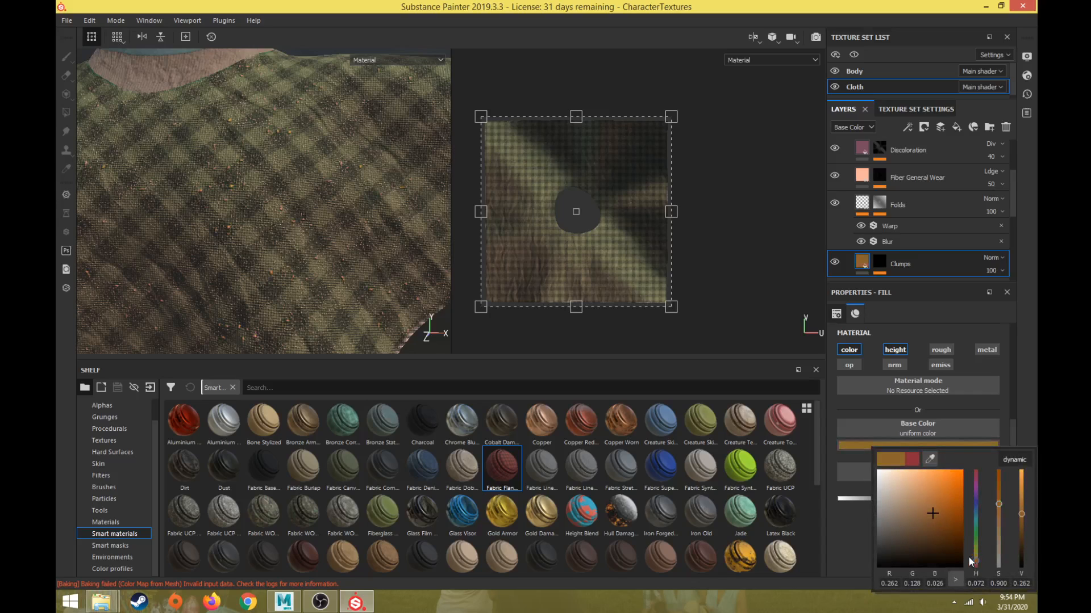
Change the Discoloration layer's base color to a dark, nearly neutral gray.
left_click(856, 145)
left_click(900, 446)
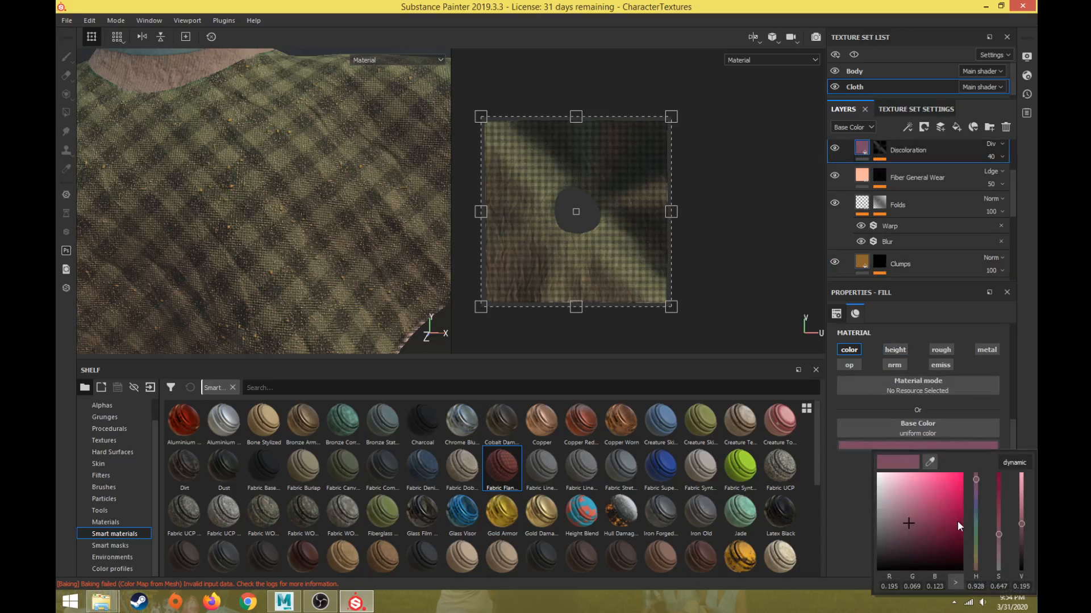
mouse_move(976, 522)
left_mouse_down()
mouse_move(974, 498)
mouse_move(971, 511)
left_mouse_up()
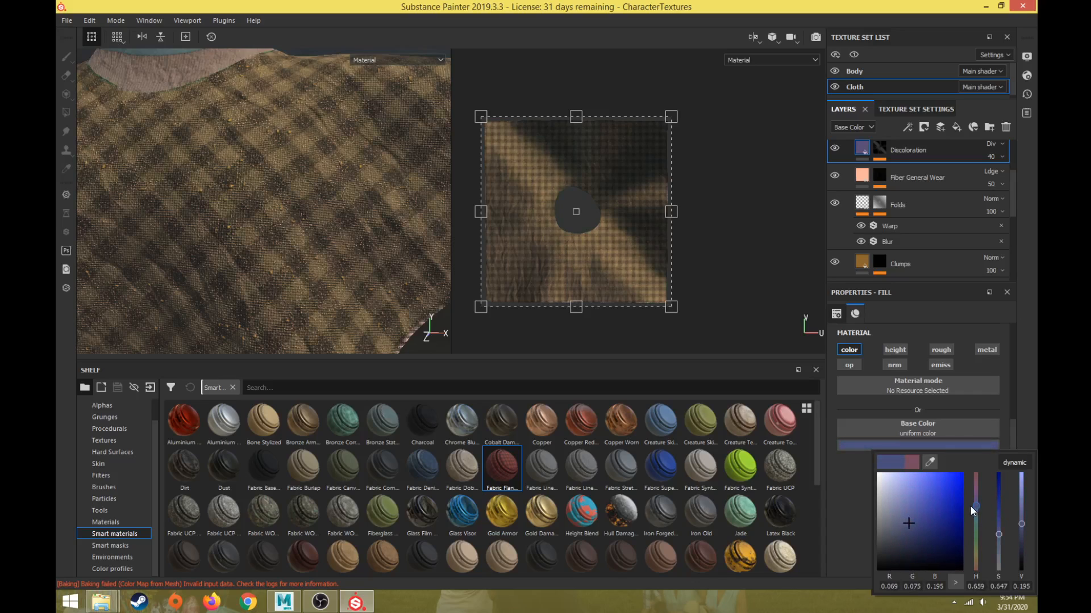
mouse_move(896, 525)
left_mouse_down()
mouse_move(911, 527)
mouse_move(882, 541)
left_mouse_up()
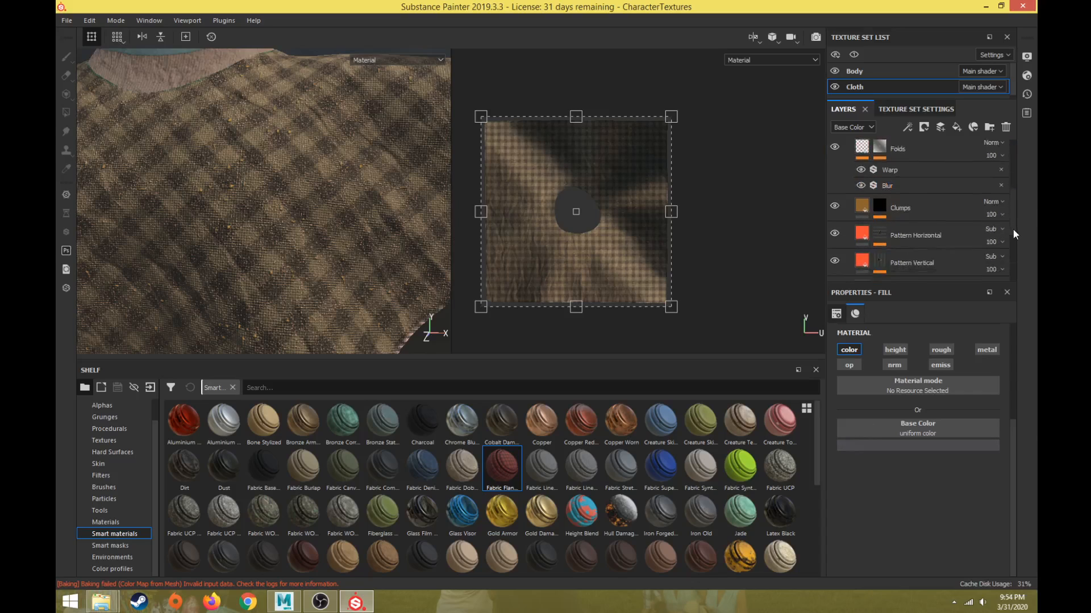
Set the Pattern Horizontal layer's base color to a muted orange with RGB 0.598, 0.270, 0.086.
scroll(1013, 231, "down", 3)
left_click(857, 223)
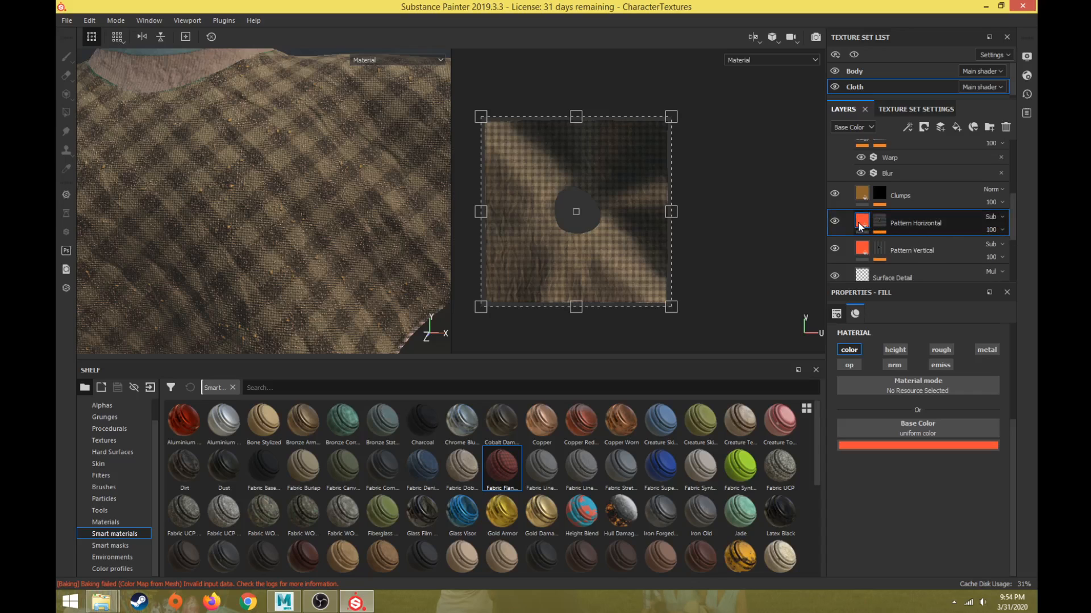
left_click(872, 447)
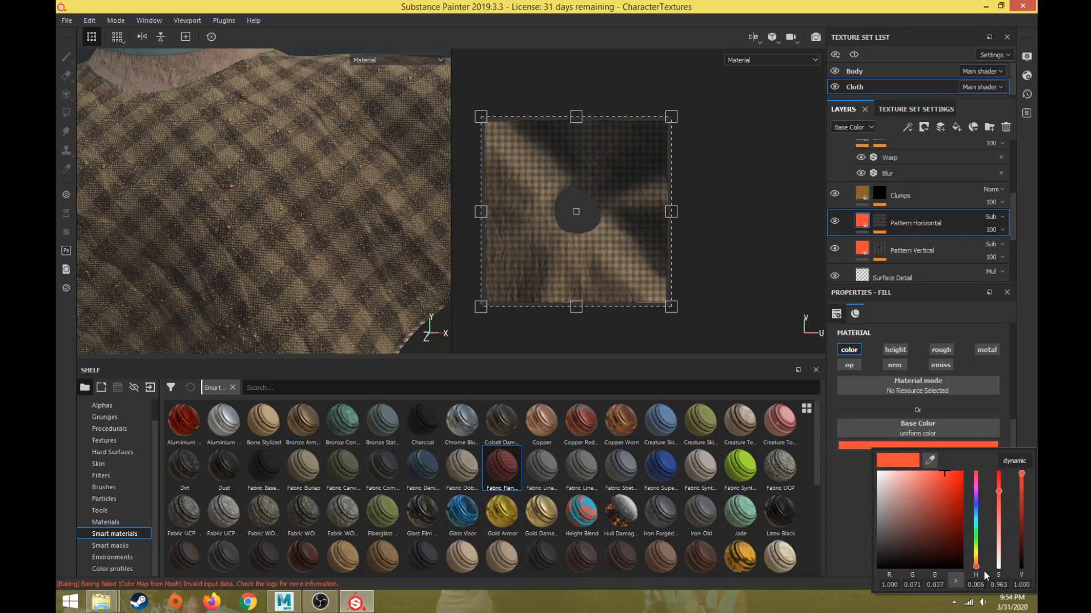
left_click_drag(975, 566, 963, 564)
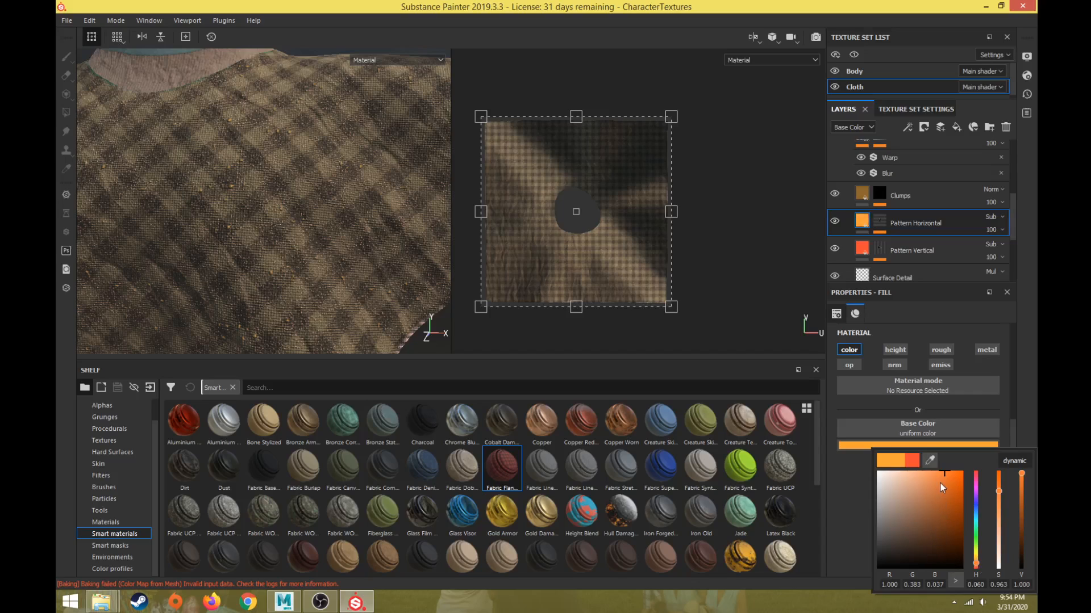
left_click_drag(942, 478, 927, 492)
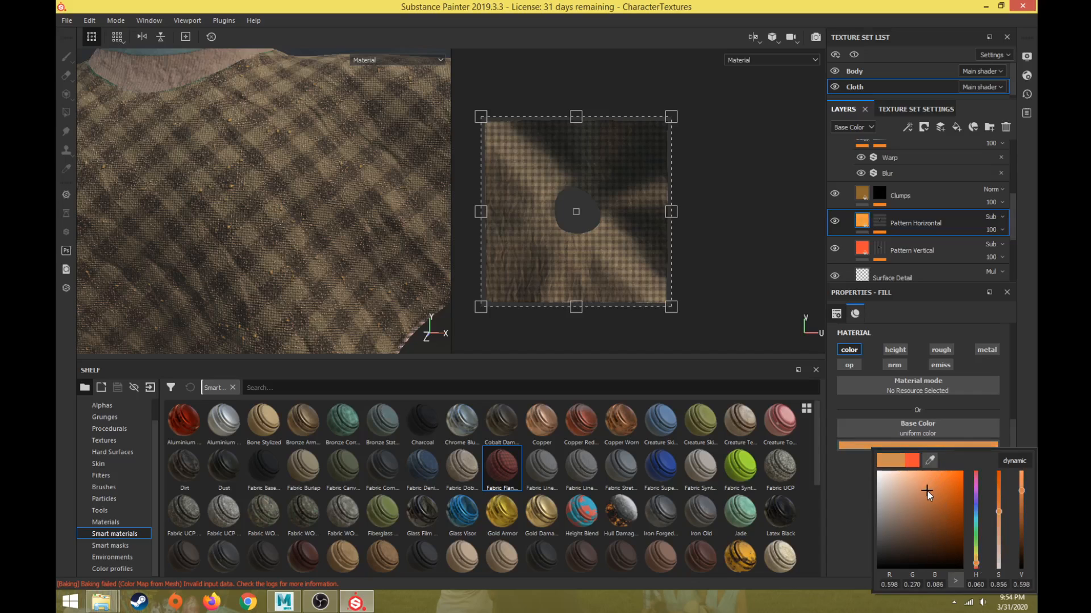
Set the Pattern Vertical layer's base color to a dark brown with RGB 0.110, 0.048, 0.002.
left_click(860, 248)
left_click(947, 445)
left_click(951, 534)
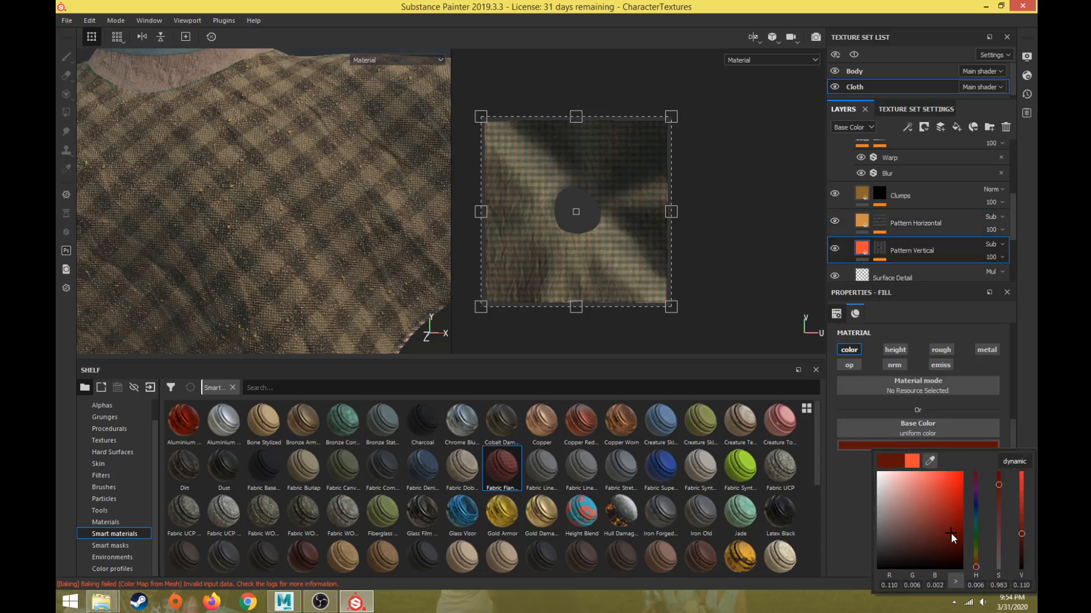
left_click(977, 562)
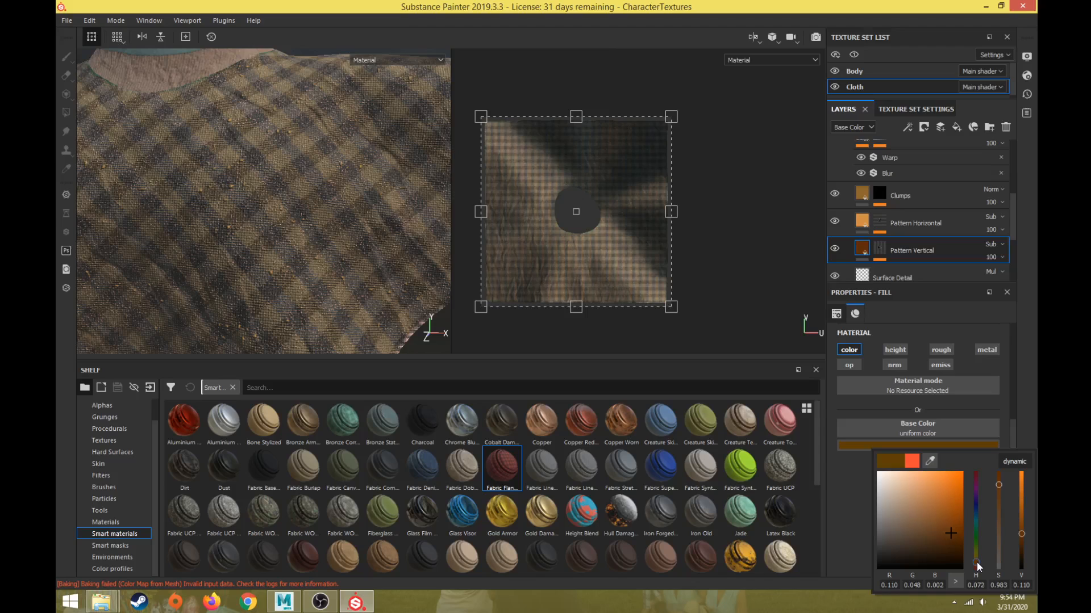
Select the Pattern Horizontal mask, set the brush size to 2.73, and open the mask's Multiply-blended Stripes fill.
left_click_drag(276, 291, 349, 246, "alt")
scroll(346, 217, "down", 5)
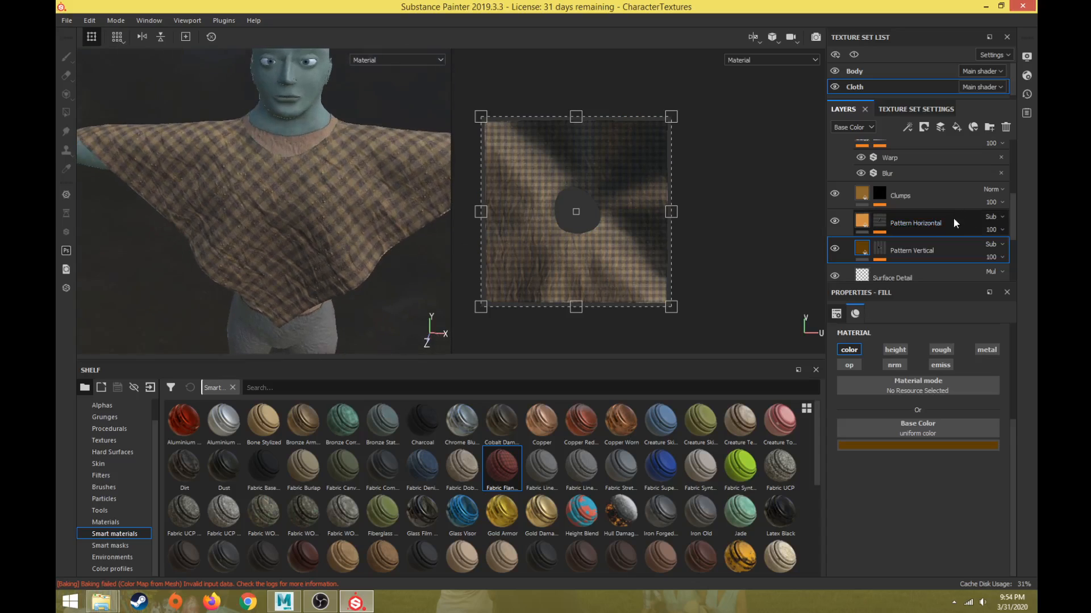
left_click(879, 224)
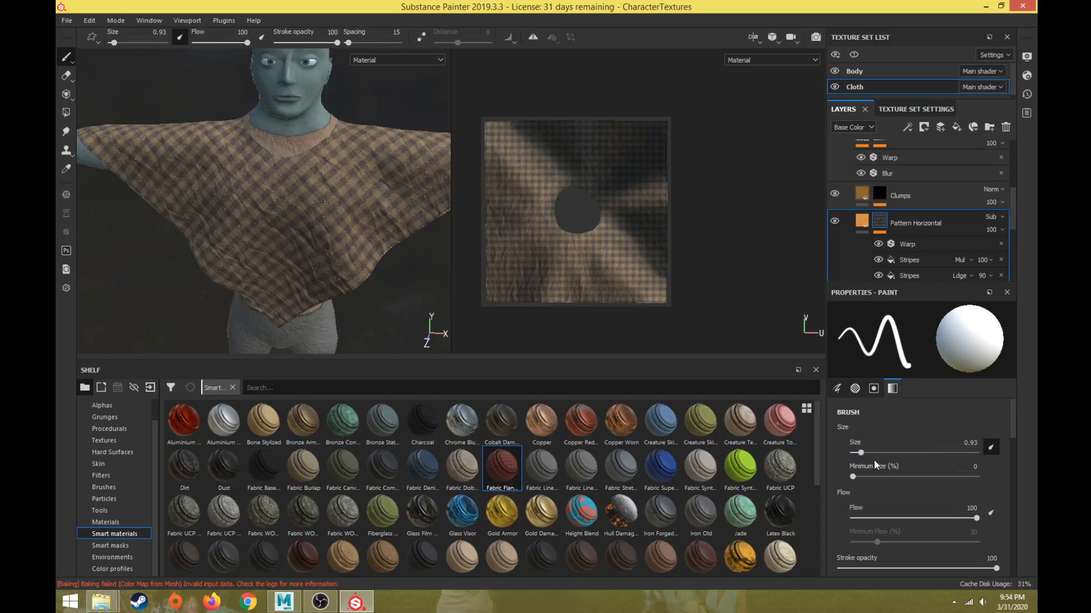
left_click_drag(864, 453, 869, 452)
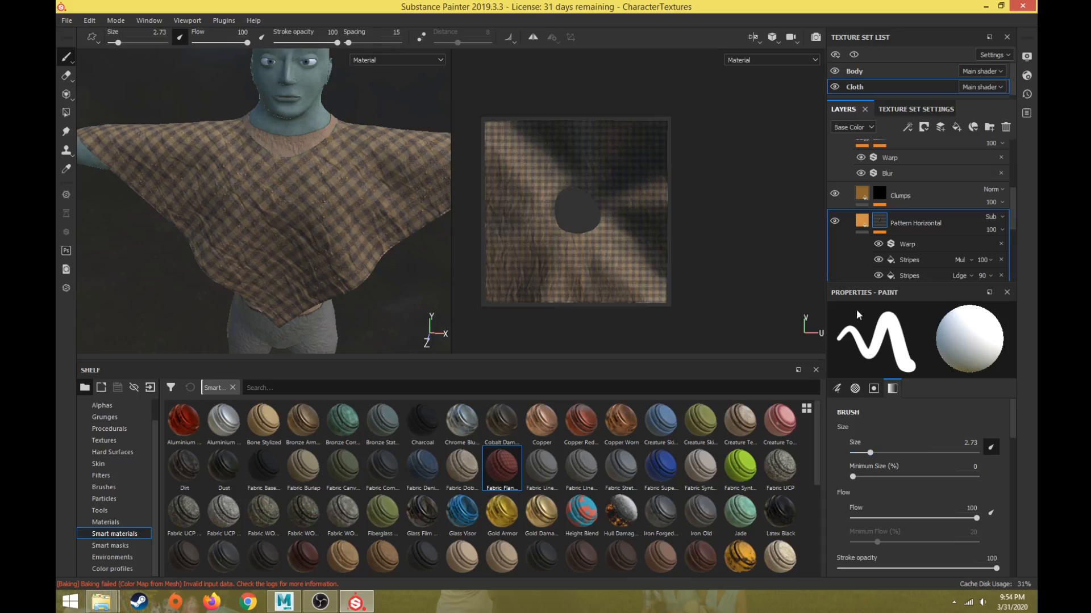
scroll(916, 250, "down", 3)
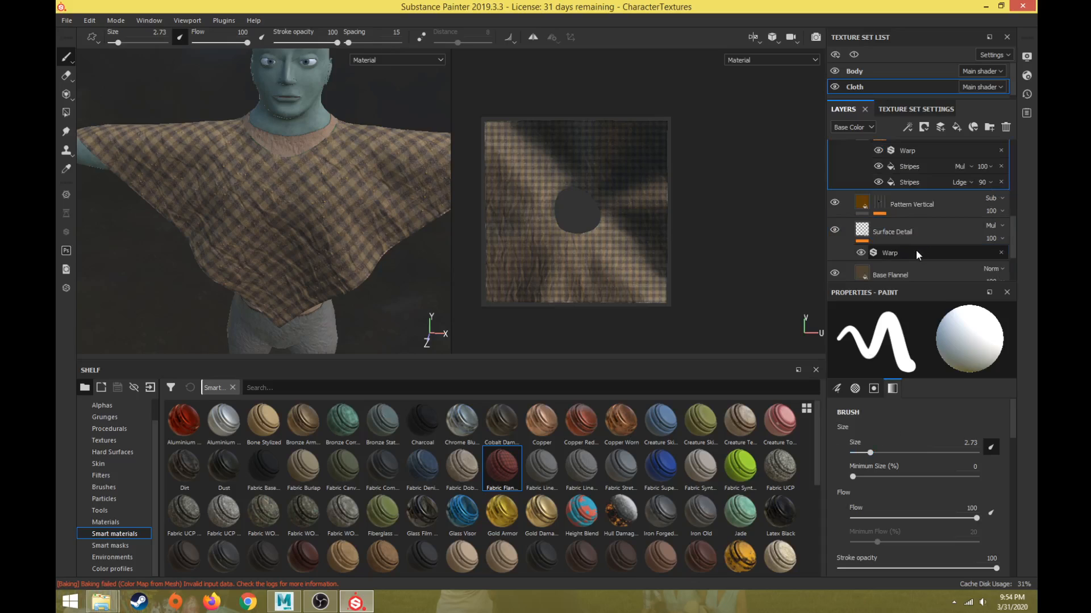
left_click(902, 167)
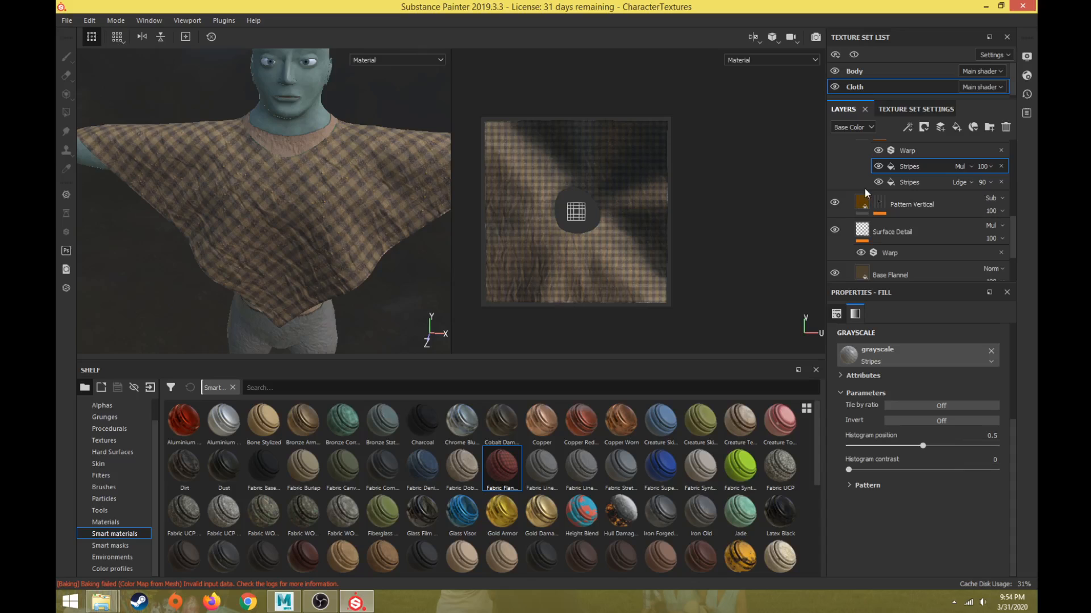
Hide the Pattern Horizontal layer so only the vertical stripes remain, and enlarge the layer stack area.
scroll(832, 221, "up", 3)
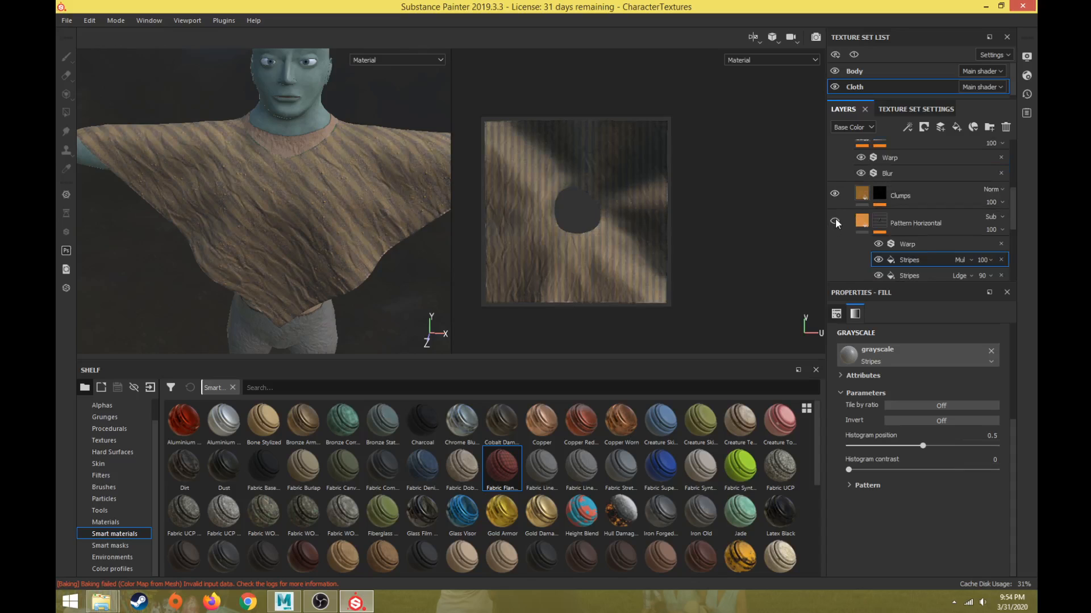
left_click_drag(292, 203, 373, 146, "alt")
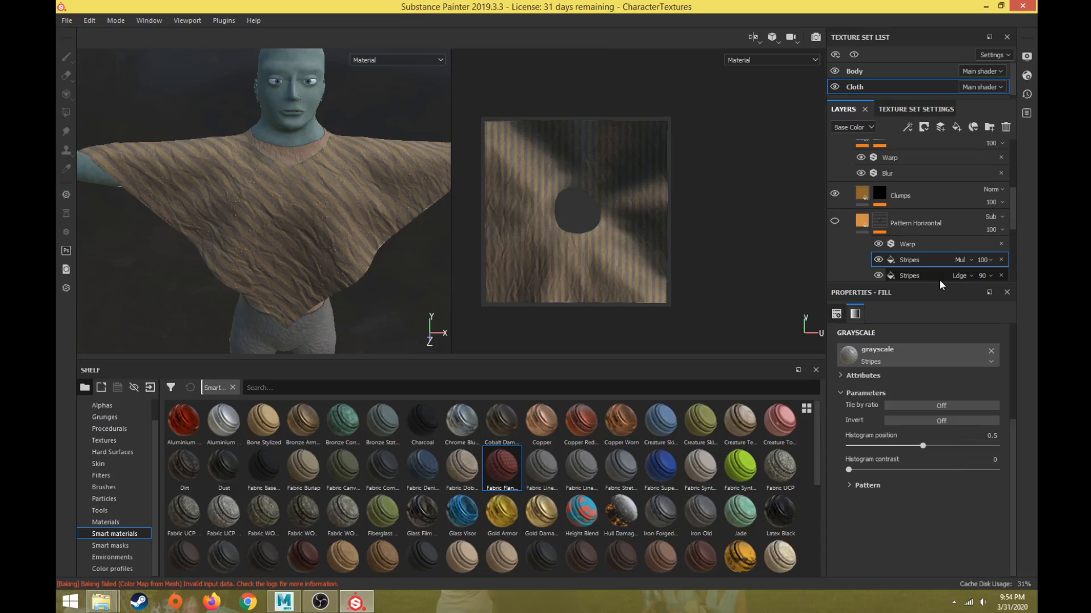
left_click_drag(937, 281, 937, 383)
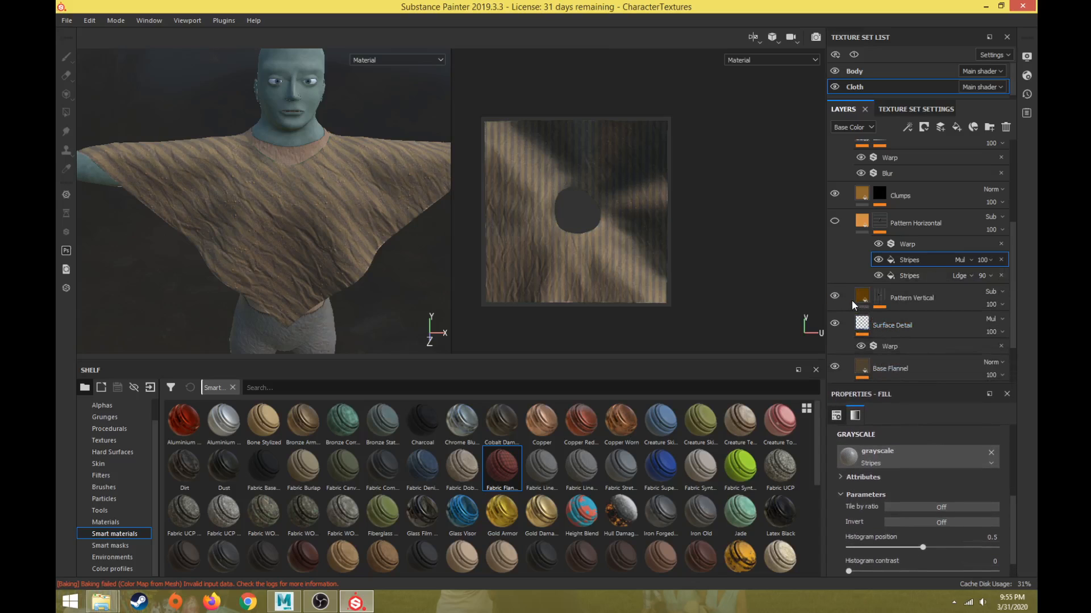
Open the Clumps mask's noise fills and set the Clouds 2 balance to 0.24.
scroll(839, 307, "up", 3)
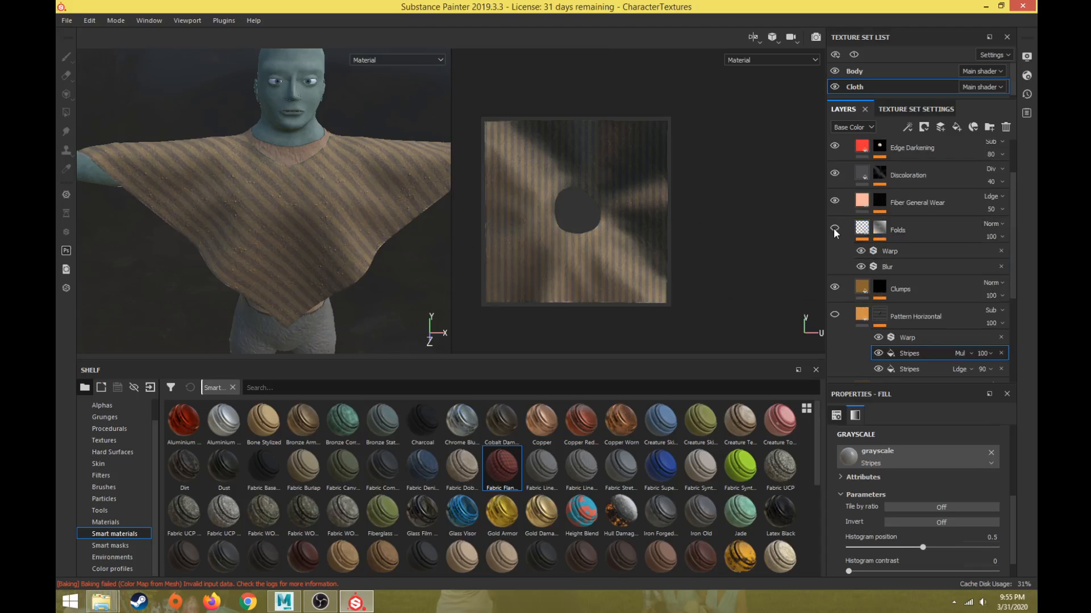
left_click(905, 289)
left_click(881, 288)
left_click(911, 326)
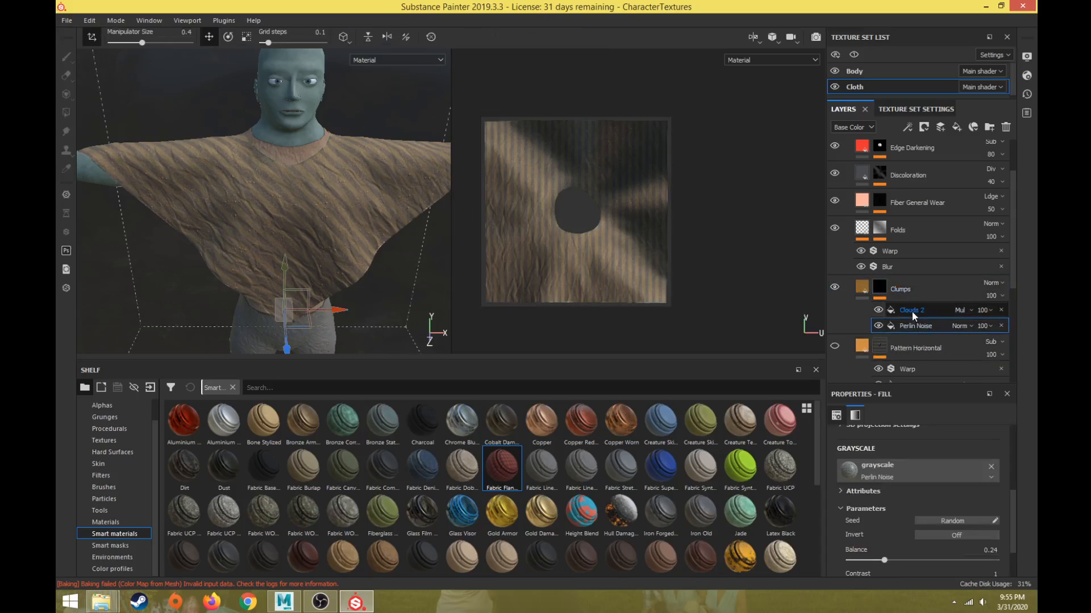
left_click(910, 312)
left_click_drag(874, 560, 884, 560)
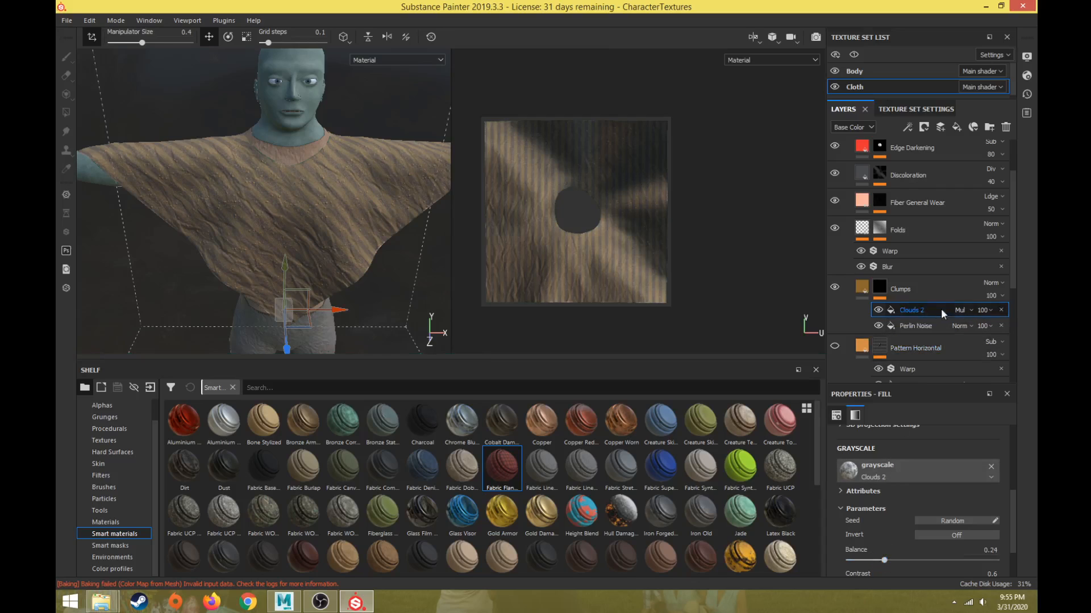
Lower the Clumps layer's opacity to 24 and check the clumps on the poncho up close.
left_click(992, 295)
left_click_drag(1032, 317, 988, 322)
scroll(373, 219, "up", 3)
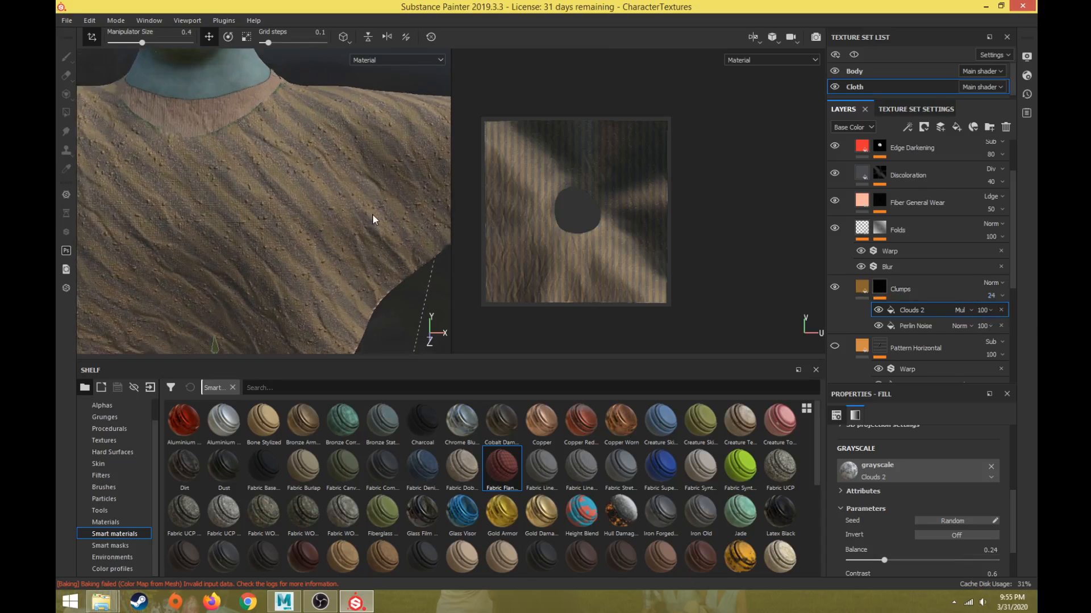
scroll(362, 220, "up", 4)
left_click_drag(361, 222, 301, 225, "alt")
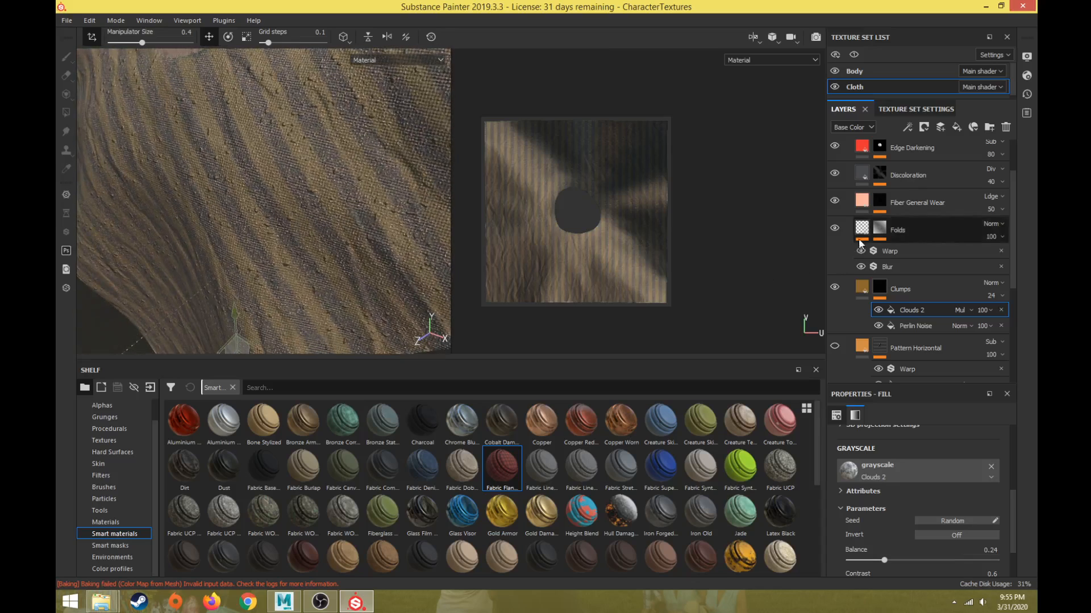
Set the Clumps layer's height to 0.2918, toggling the layer's visibility to compare its effect on the fabric.
left_click(859, 288)
scroll(865, 329, "down", 3)
scroll(881, 458, "down", 2)
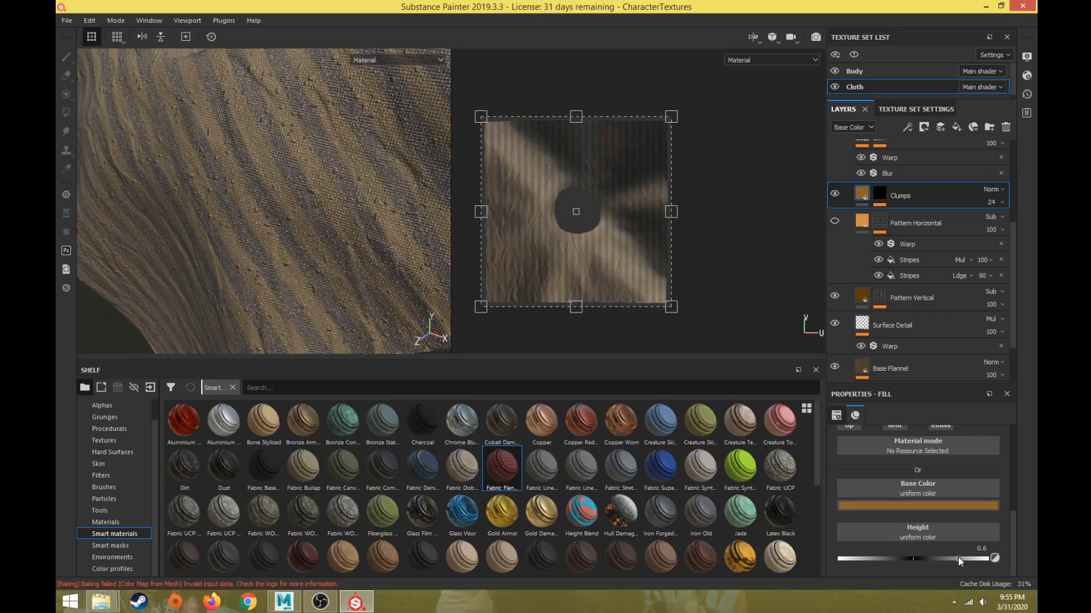
mouse_move(956, 557)
left_mouse_down()
mouse_move(930, 557)
mouse_move(941, 557)
left_mouse_up()
left_click(836, 193)
left_click(836, 193)
mouse_move(943, 559)
left_mouse_down()
mouse_move(921, 558)
mouse_move(935, 558)
left_mouse_up()
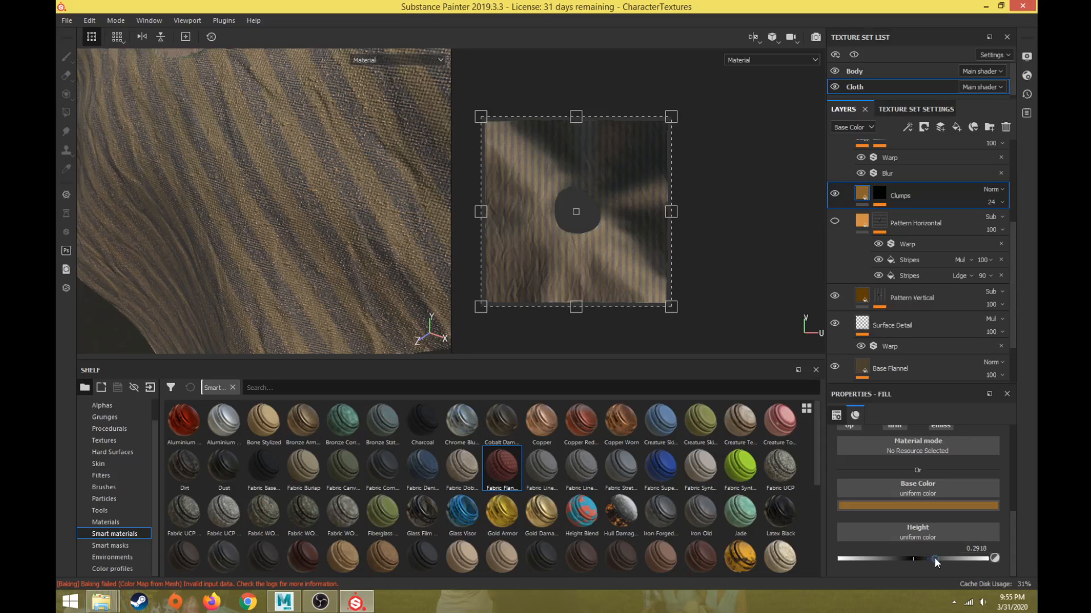
left_click(835, 193)
Check the whole poncho and delete the hidden Pattern Horizontal layer.
scroll(326, 228, "down", 5)
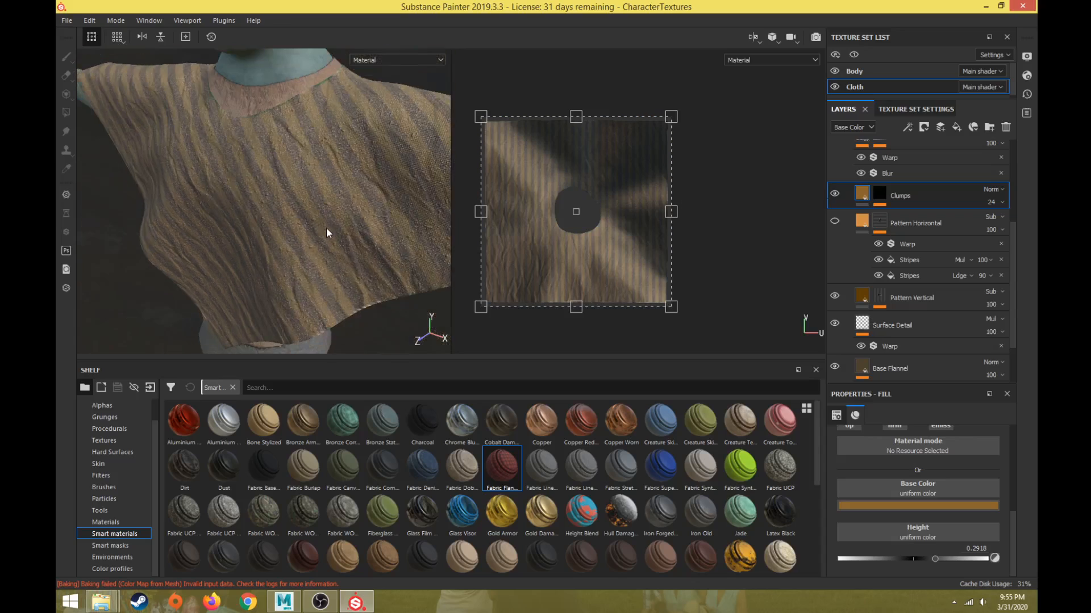
left_click_drag(383, 216, 375, 267, "alt")
scroll(375, 269, "down", 3)
middle_click_drag(375, 269, 382, 192, "alt")
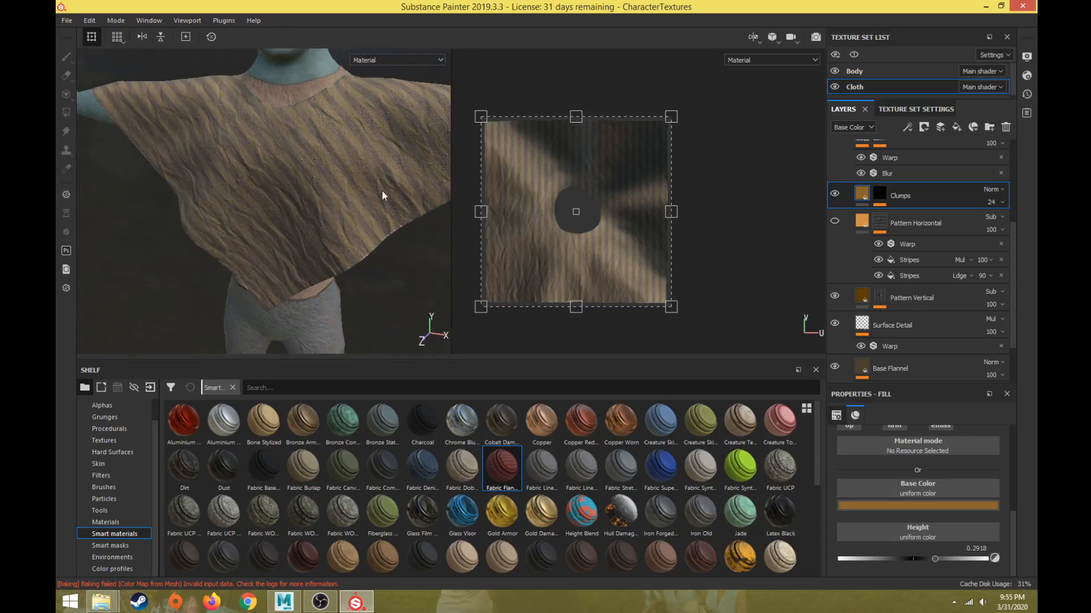
scroll(382, 192, "down", 2)
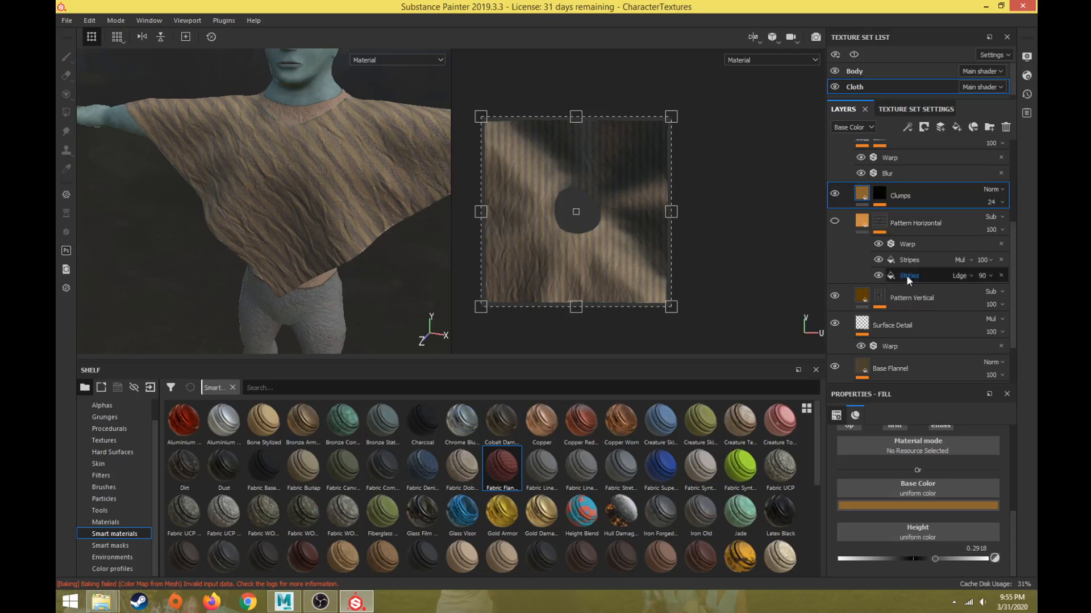
left_click(942, 220)
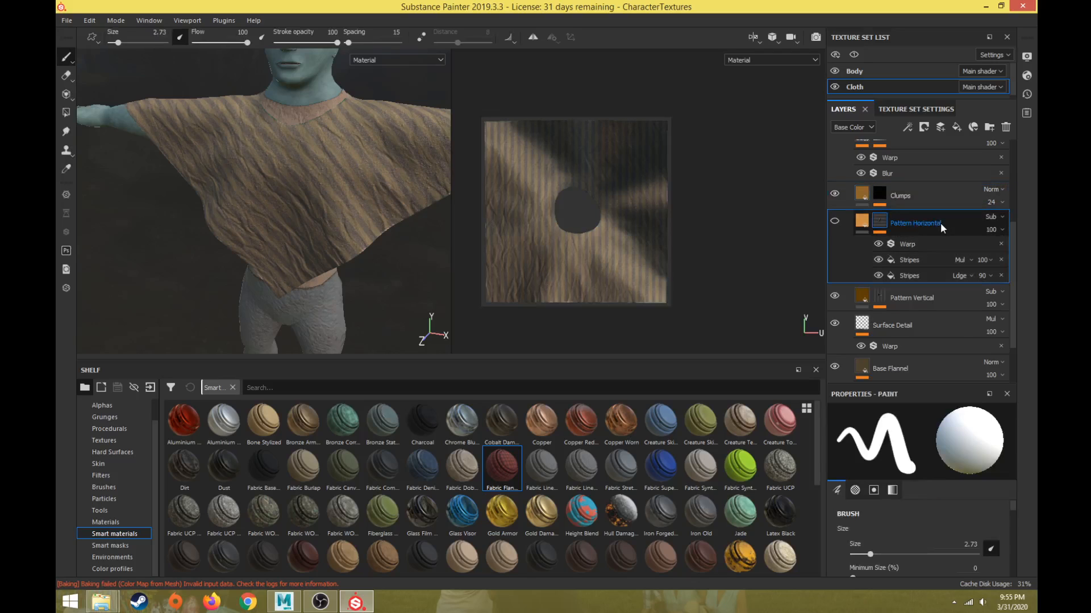
key("Delete")
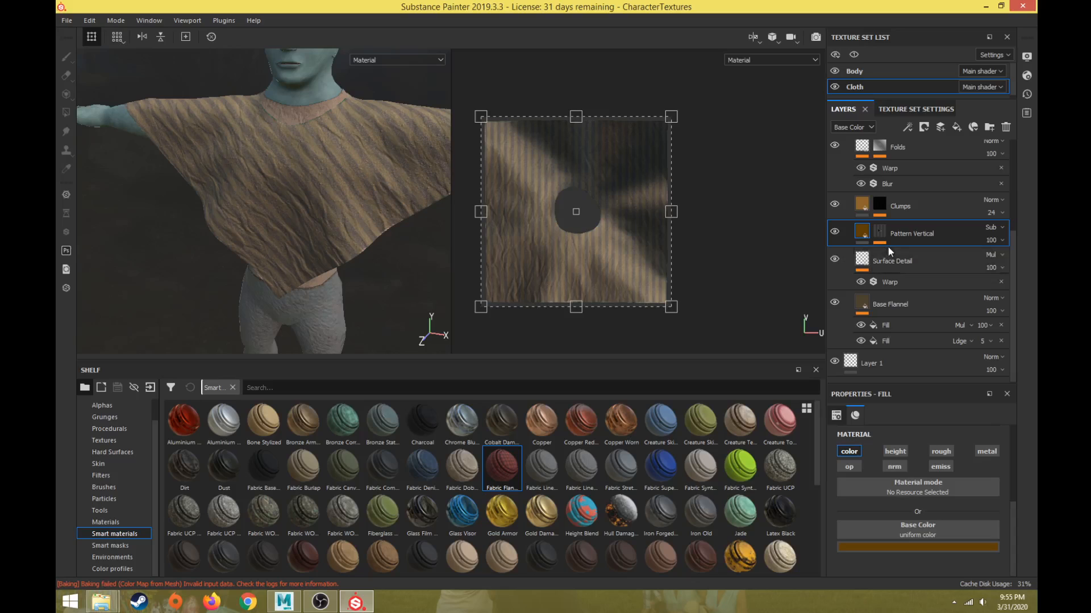
Rotate the Folds layer's UV transformation to 148.54 and check the folds on the poncho.
scroll(839, 217, "up", 3)
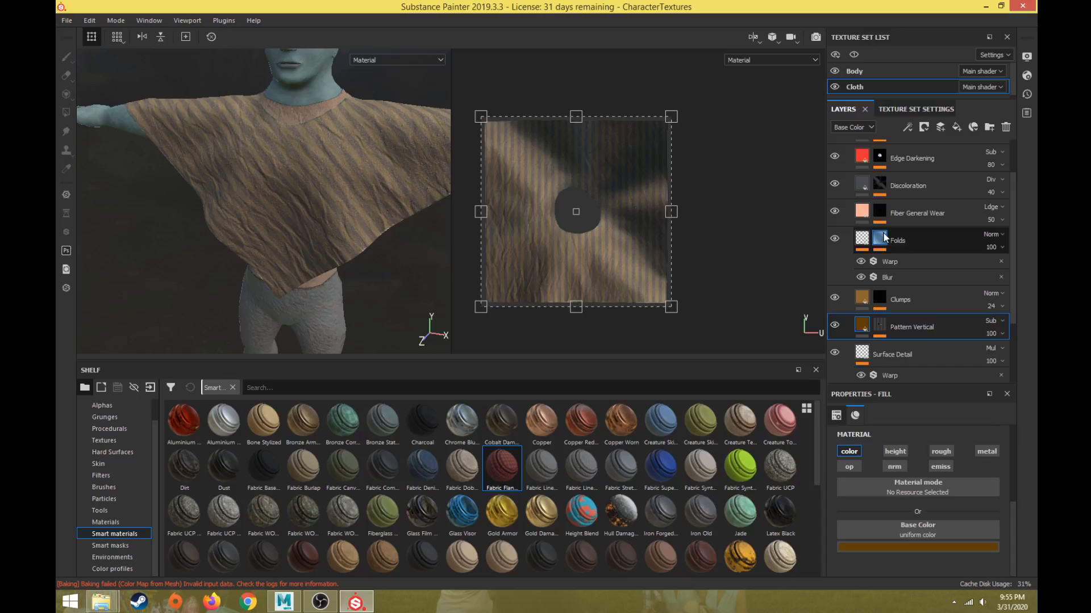
left_click(904, 240)
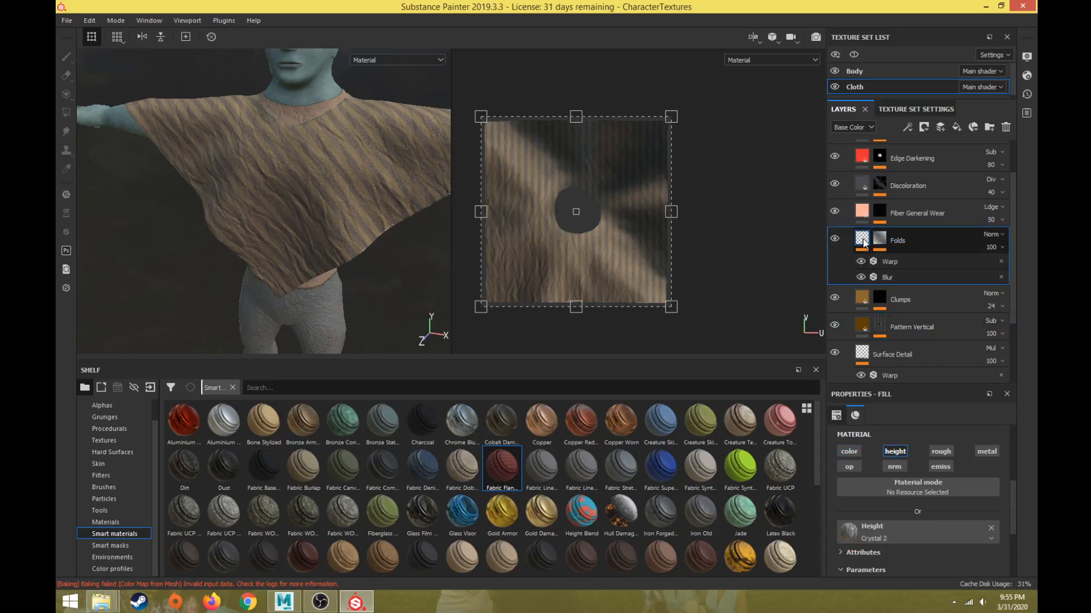
scroll(858, 534, "up", 3)
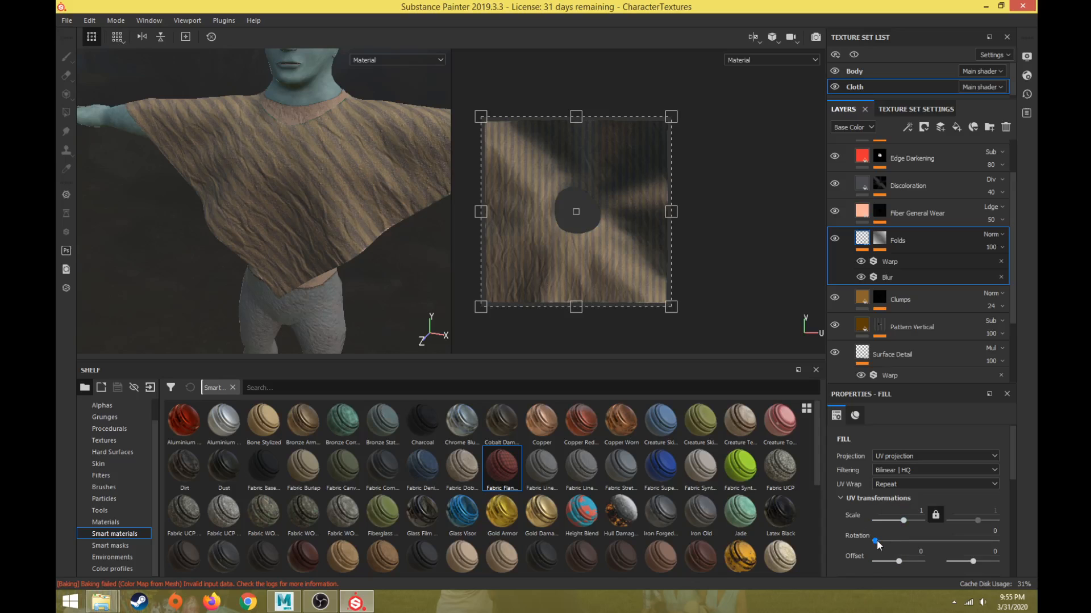
left_click_drag(875, 540, 924, 542)
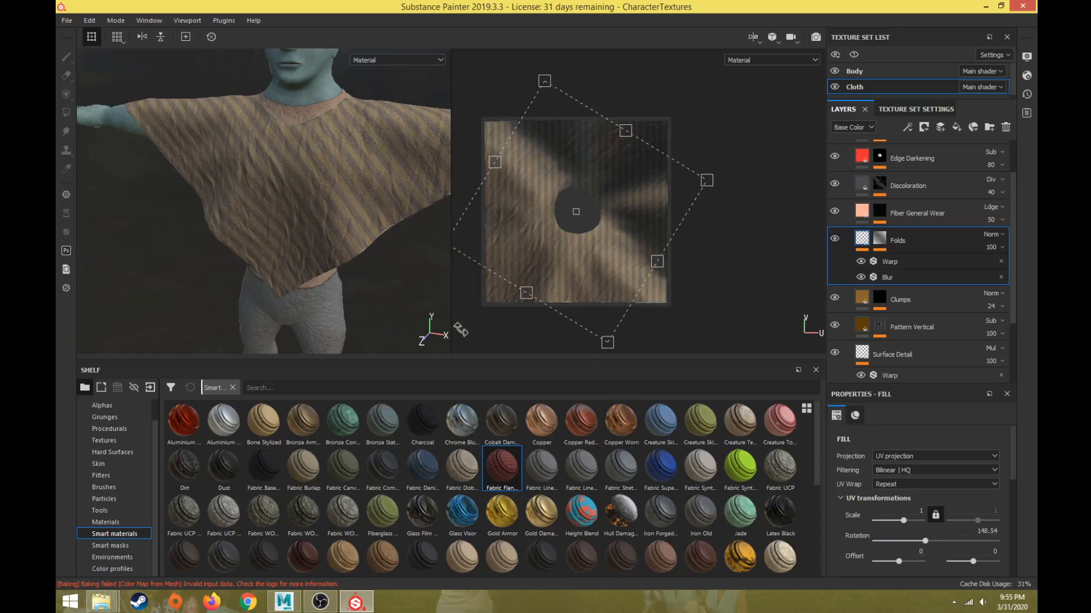
scroll(311, 176, "down", 4)
left_click_drag(312, 176, 326, 212, "alt")
scroll(326, 197, "up", 5)
scroll(325, 213, "down", 3)
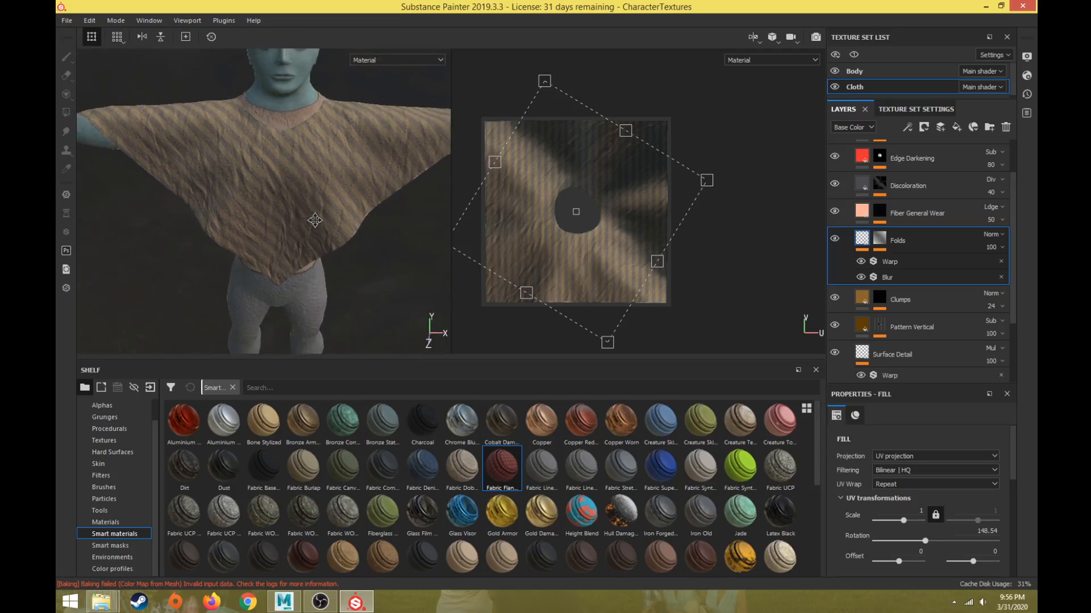
Try a UV scale of 2 on the Folds layer.
left_click(928, 514)
type("2")
key("Return")
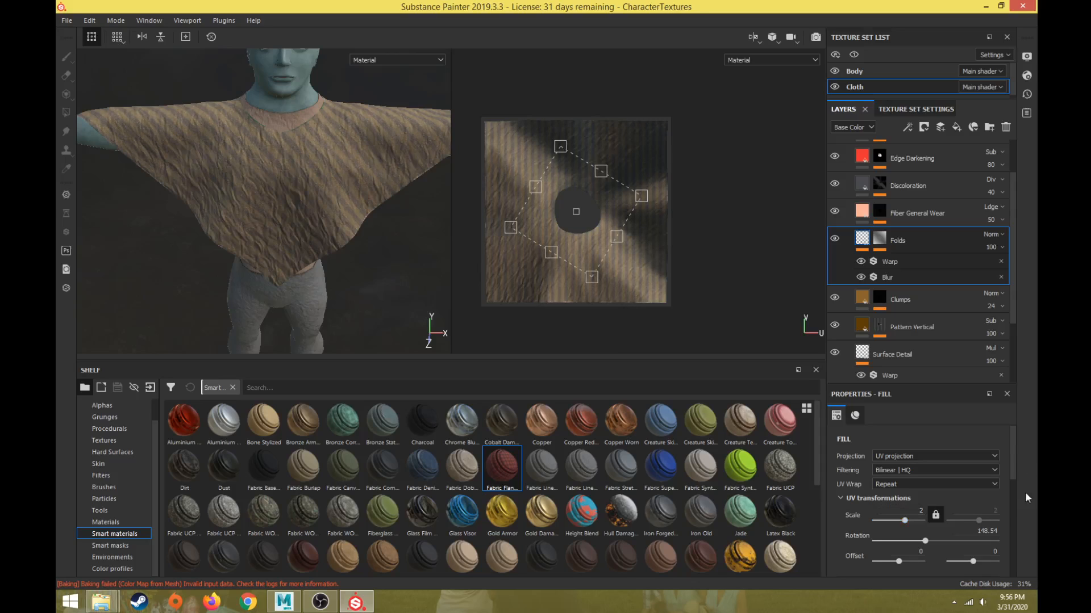
Set the Folds layer's UV scale to 0.5 and inspect the larger folds on the poncho.
left_click(920, 511)
type(".5")
key("Return")
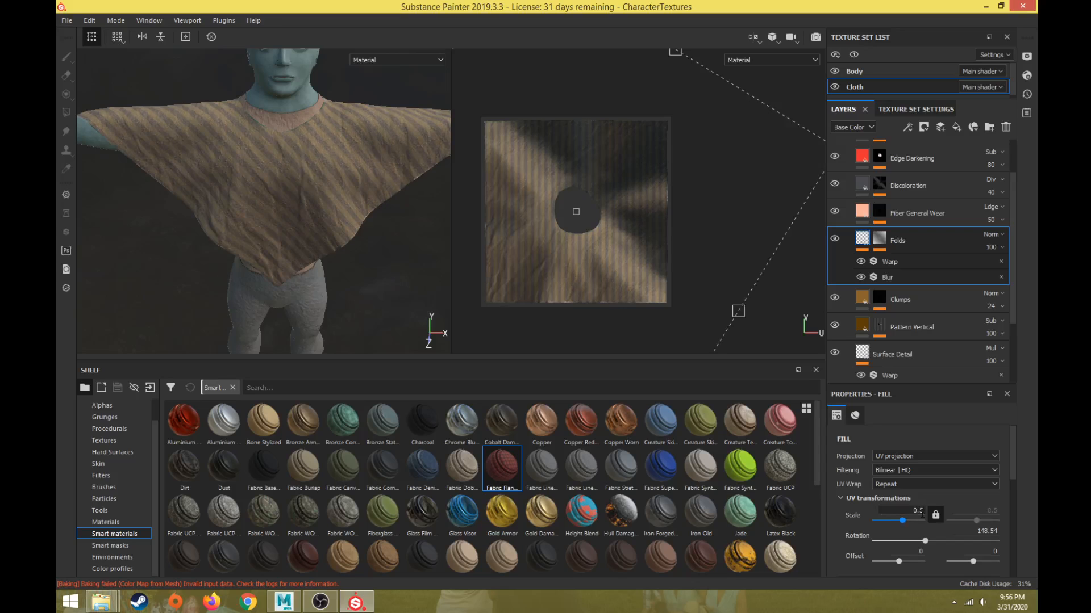
left_click_drag(196, 274, 292, 260, "alt")
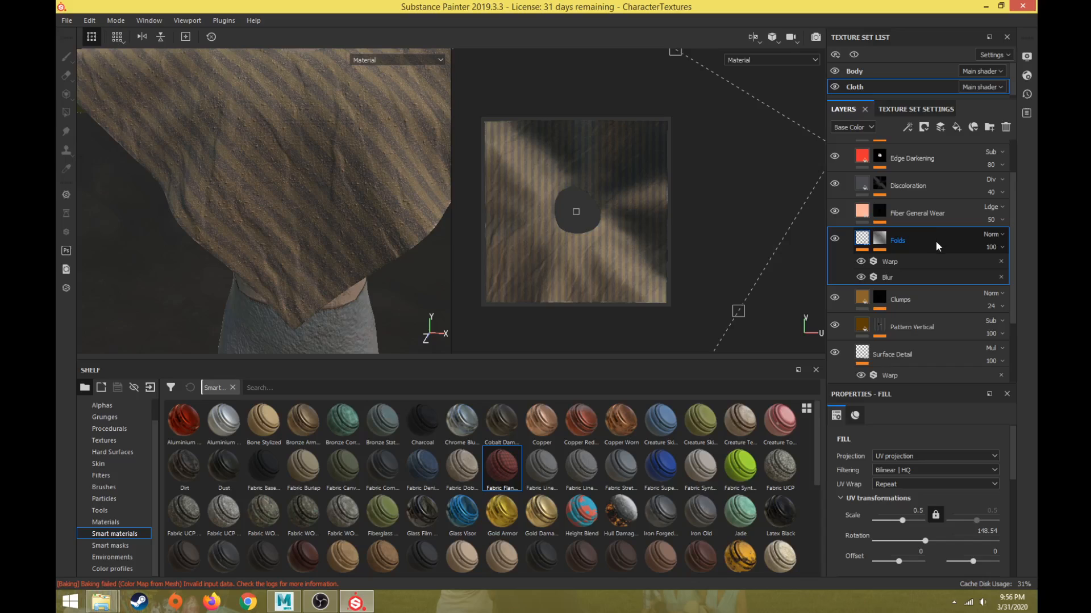
Duplicate the Folds layer and set the copy's UV scale to 2.
left_click_drag(936, 241, 934, 225)
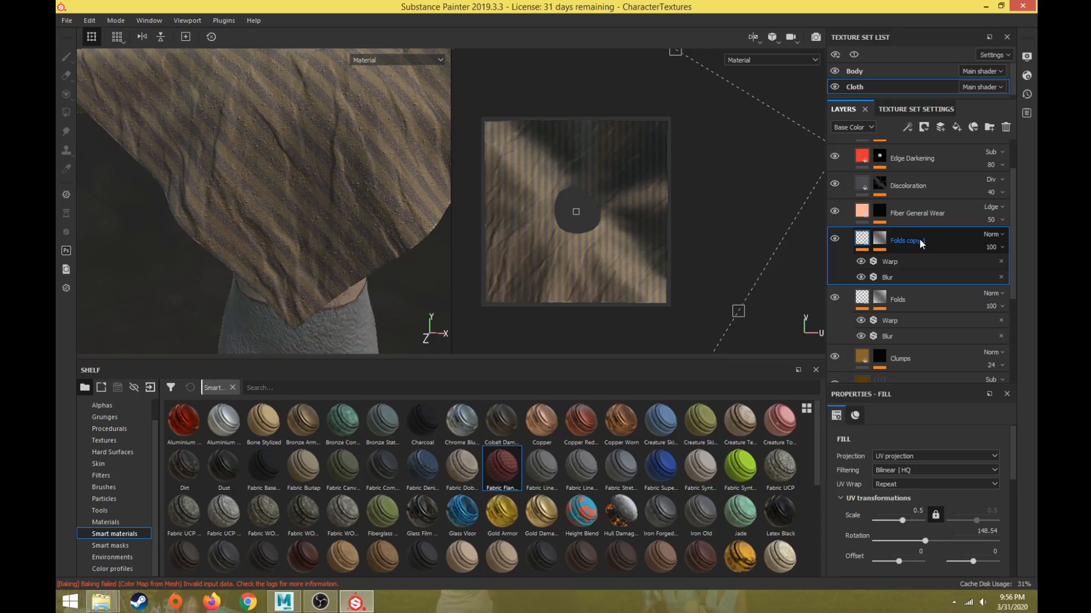
left_click(917, 510)
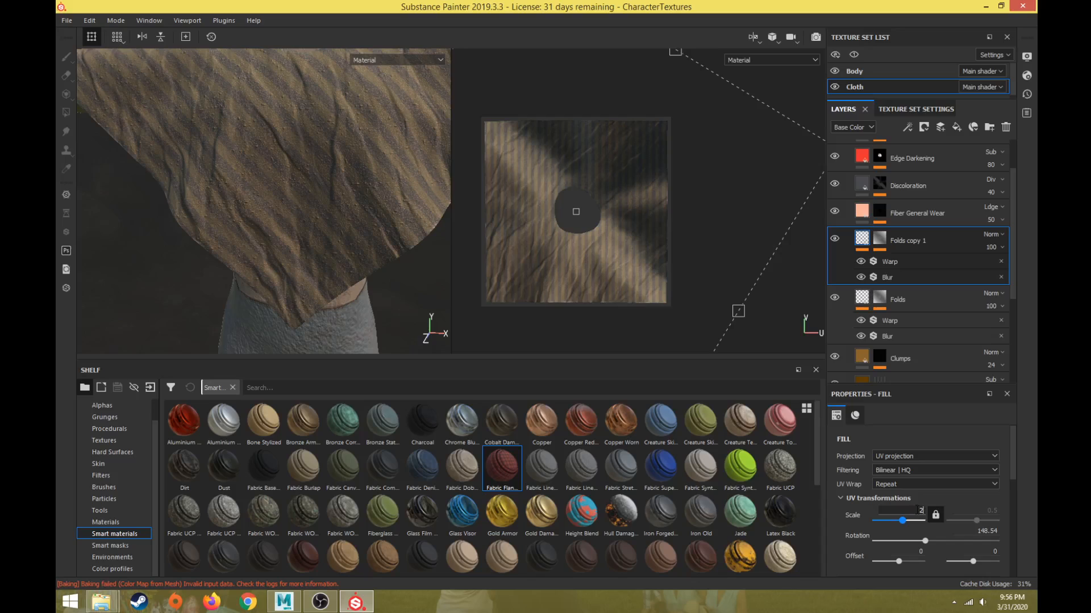
type("2")
key("Return")
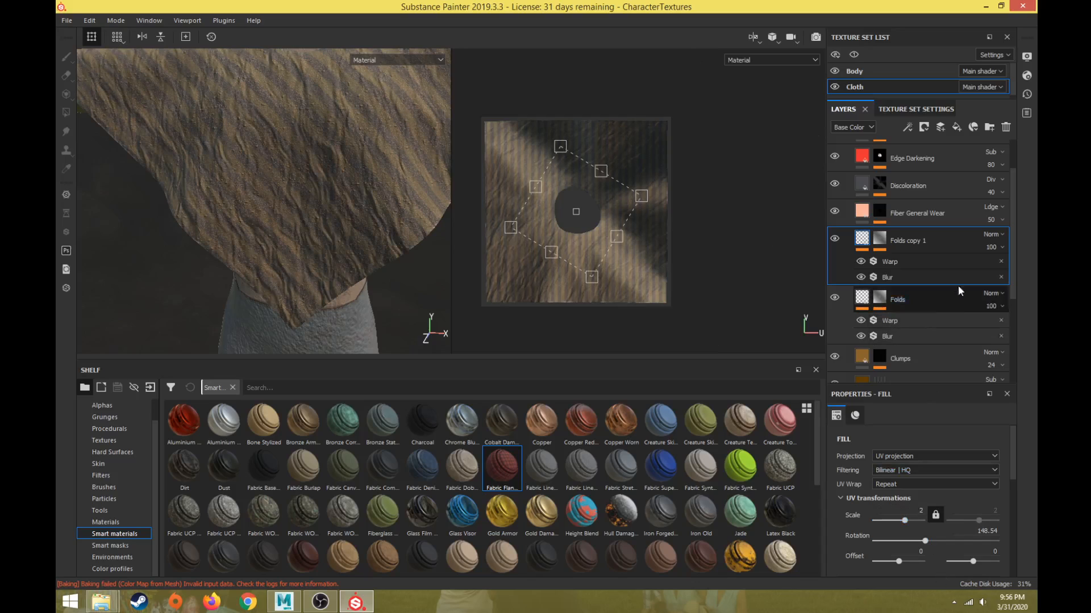
Lower the opacity of the duplicated Folds layer to 35.
left_click(997, 246)
mouse_move(1015, 267)
left_mouse_down()
mouse_move(986, 273)
mouse_move(998, 271)
left_mouse_up()
left_click(990, 246)
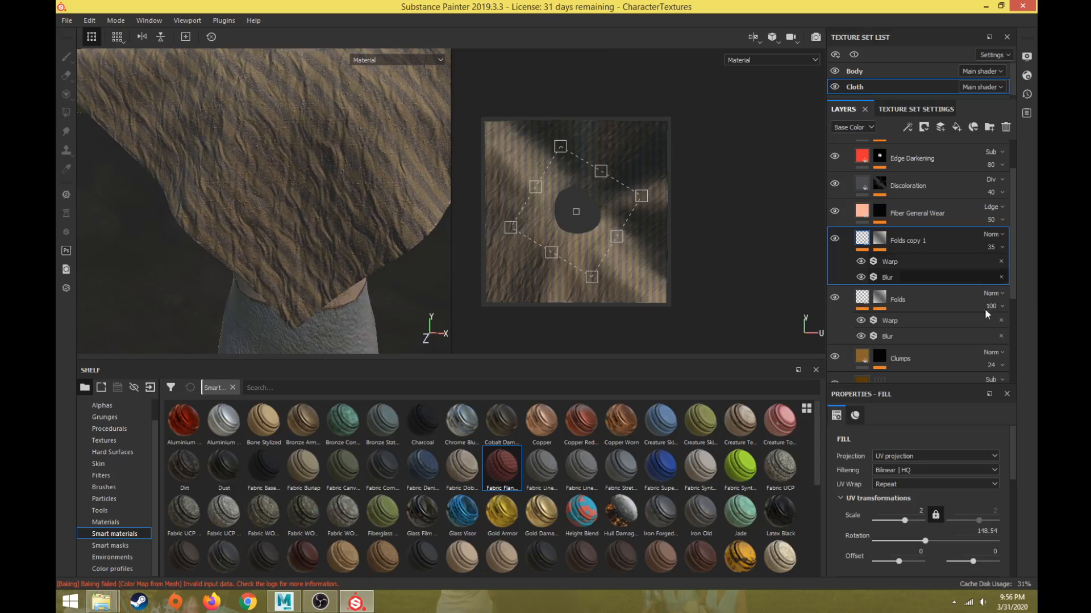
Set the height texture's balance to 0.18 on the duplicated Folds layer and check the wrinkles on the poncho.
scroll(879, 545, "down", 2)
scroll(878, 544, "down", 3)
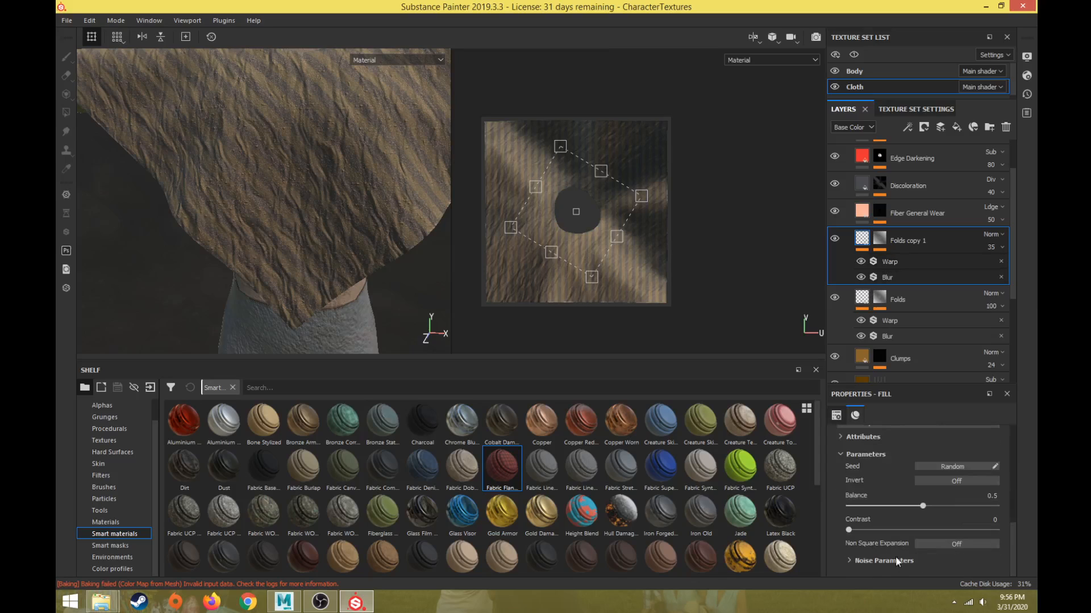
left_click_drag(921, 505, 879, 507)
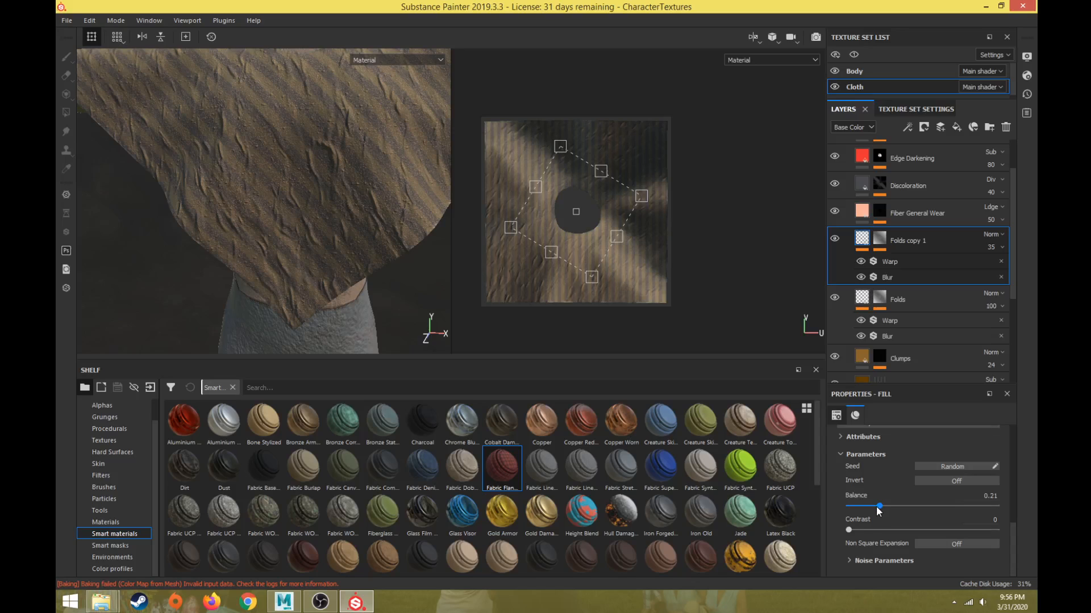
left_click_drag(876, 507, 873, 508)
scroll(244, 232, "down", 4)
scroll(240, 234, "up", 2)
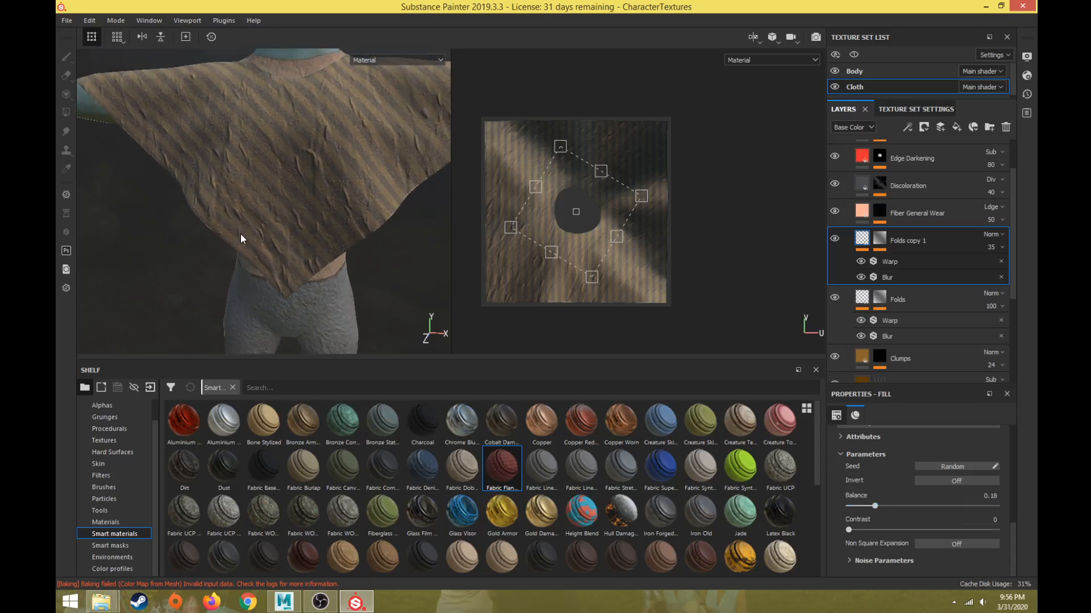
mouse_move(241, 234)
left_mouse_down("alt")
mouse_move(322, 216)
mouse_move(245, 241)
left_mouse_up("alt")
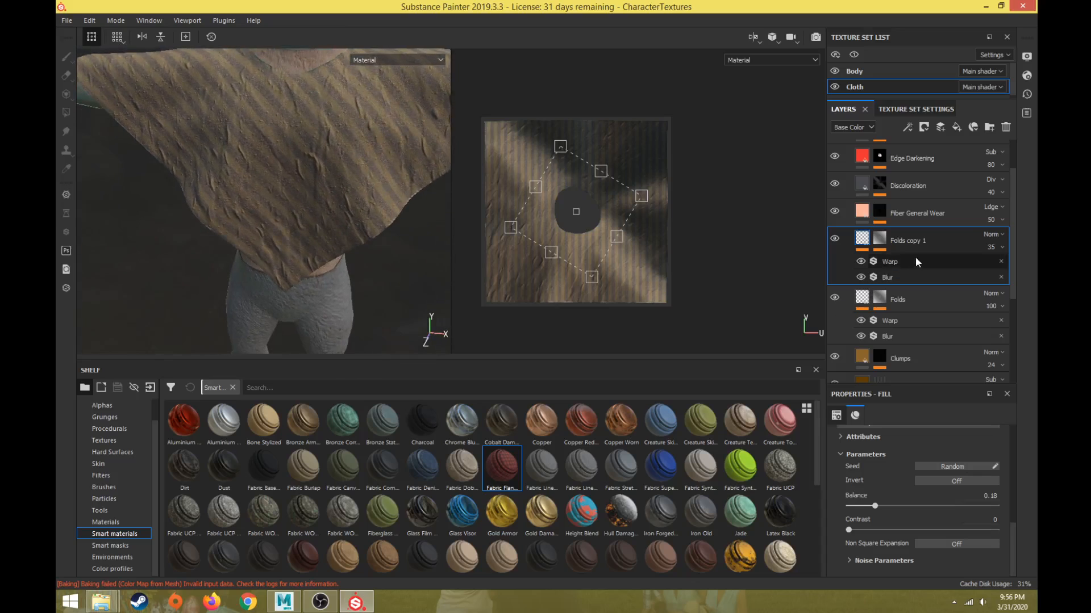
Try the Overlay blend mode on the duplicated Folds layer, then restore Normal.
left_click(992, 234)
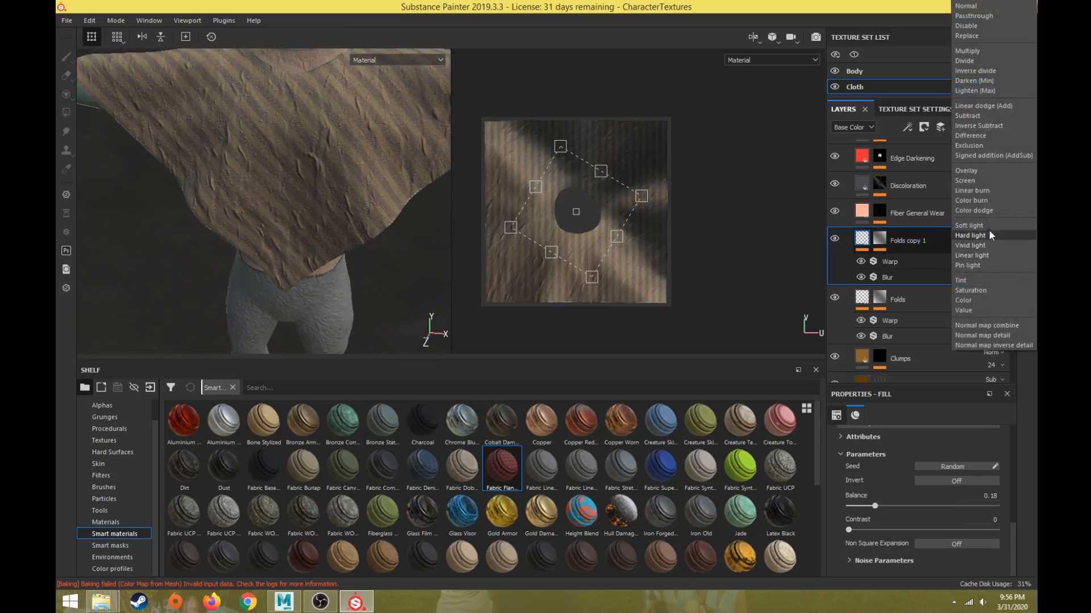
left_click(969, 171)
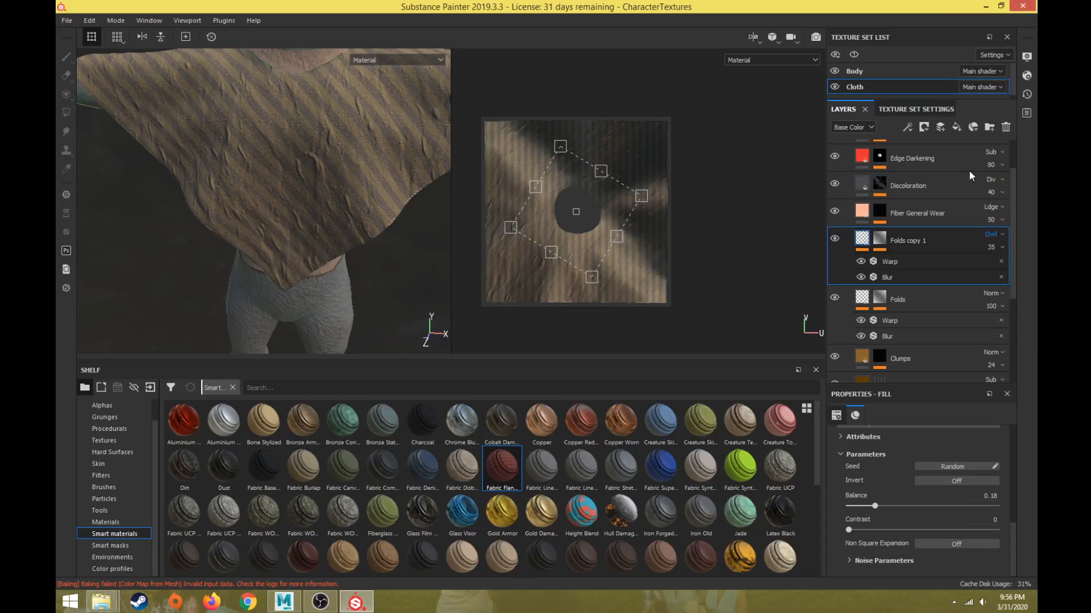
left_click(992, 235)
left_click(968, 8)
Expand the noise parameters of the duplicated Folds layer and try out different noise scales, ending at 4.
scroll(899, 492, "down", 5)
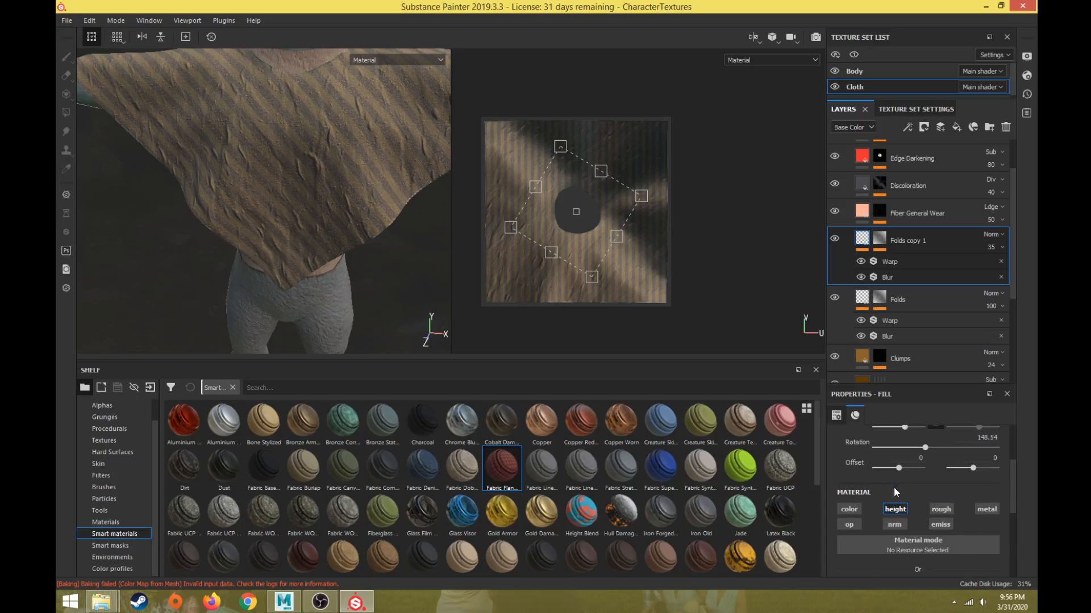
scroll(895, 494, "up", 5)
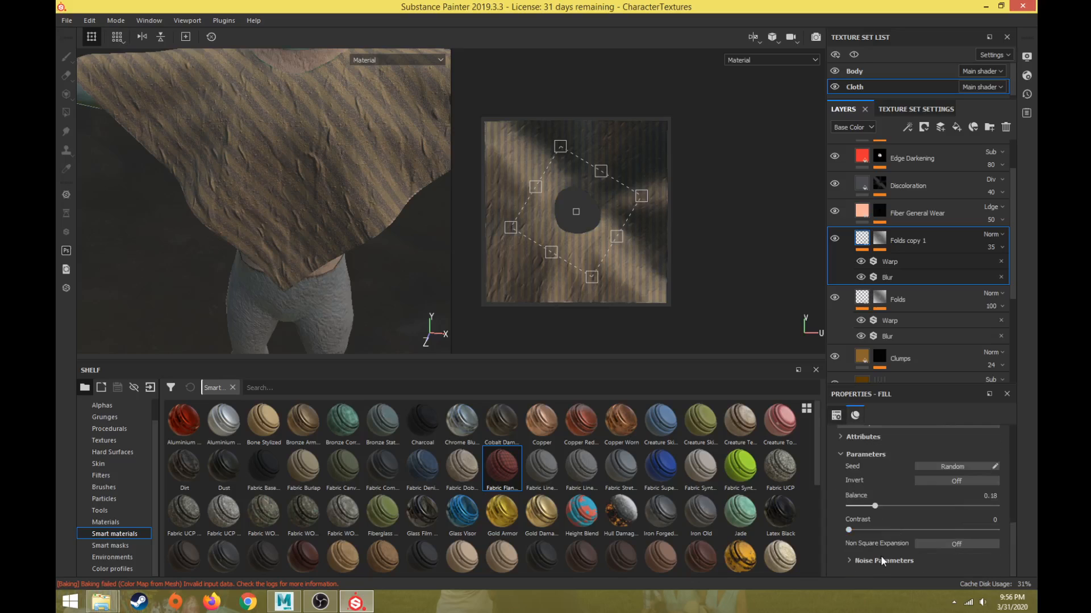
left_click(881, 561)
scroll(886, 540, "down", 1)
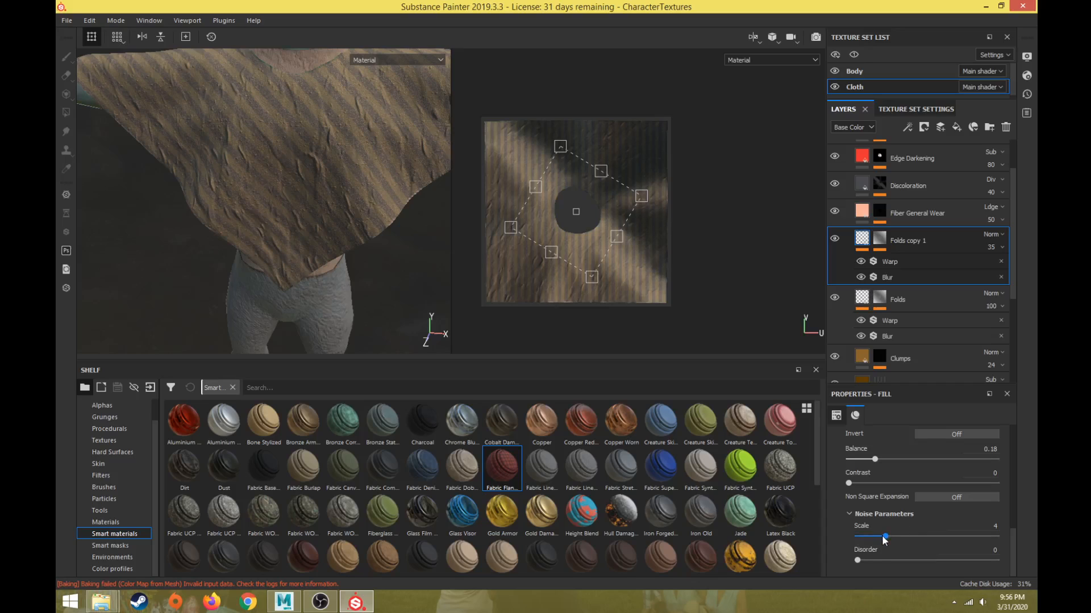
left_click_drag(877, 540, 899, 542)
scroll(353, 183, "down", 4)
scroll(320, 221, "up", 3)
left_click_drag(319, 209, 381, 200, "alt")
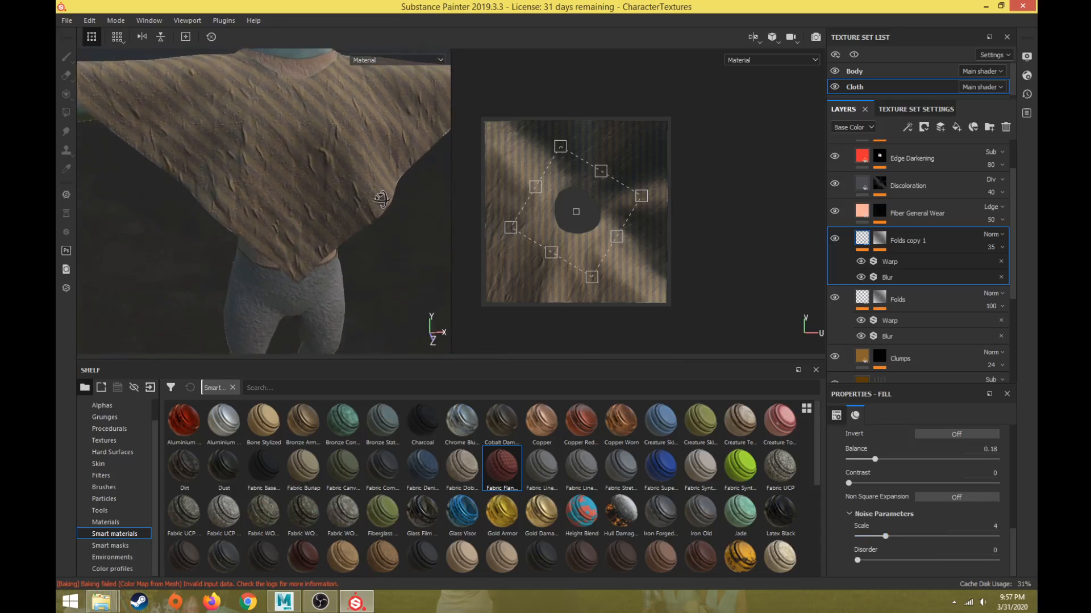
Move the duplicated Folds layer below the original Folds layer and lower its opacity to 16.
left_click(946, 296)
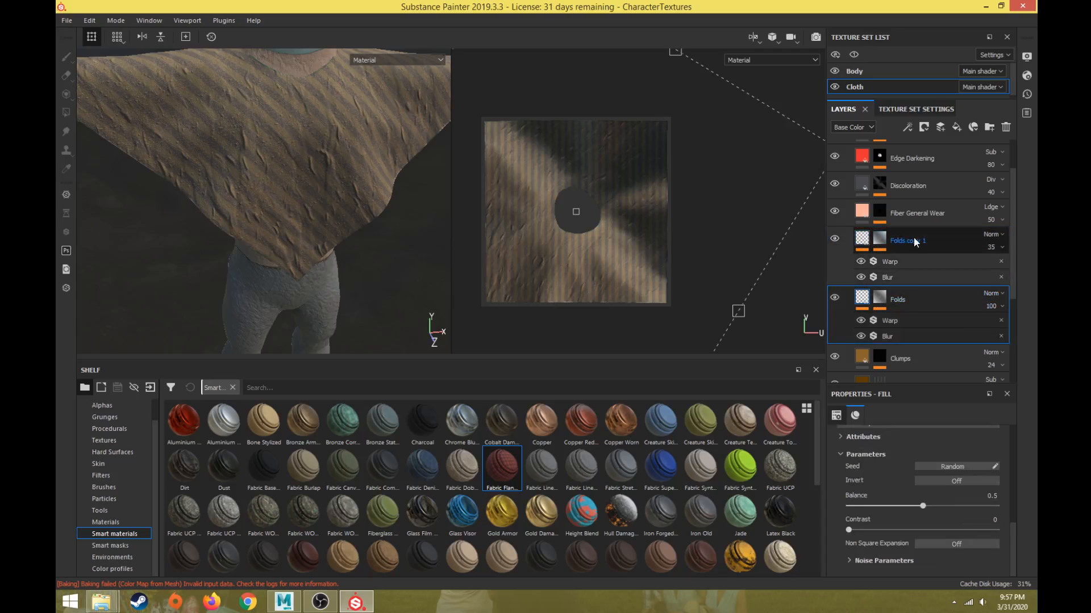
left_click_drag(916, 241, 917, 333)
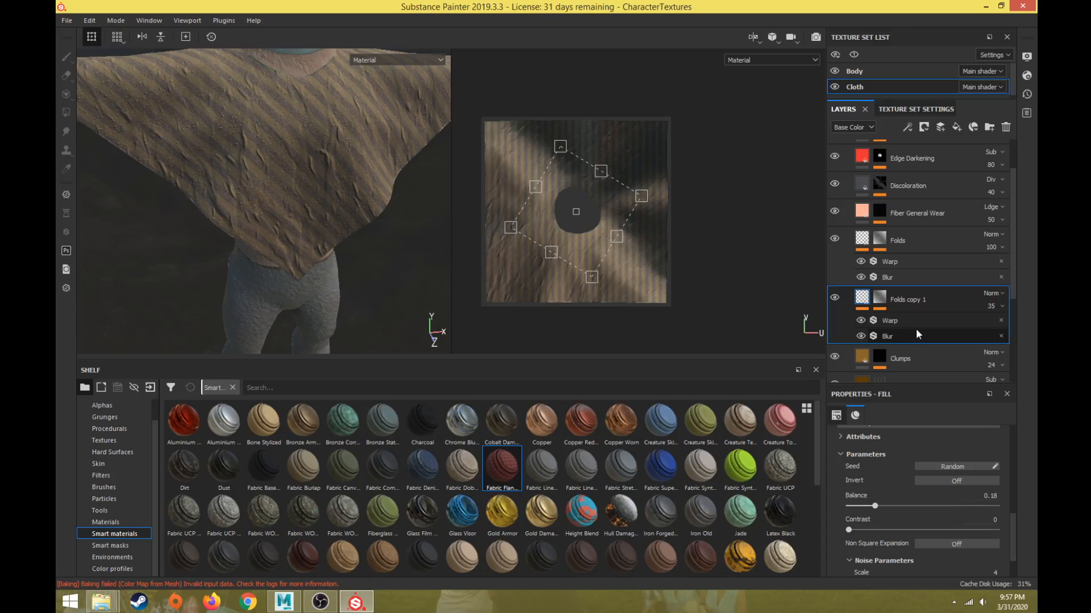
left_click(991, 306)
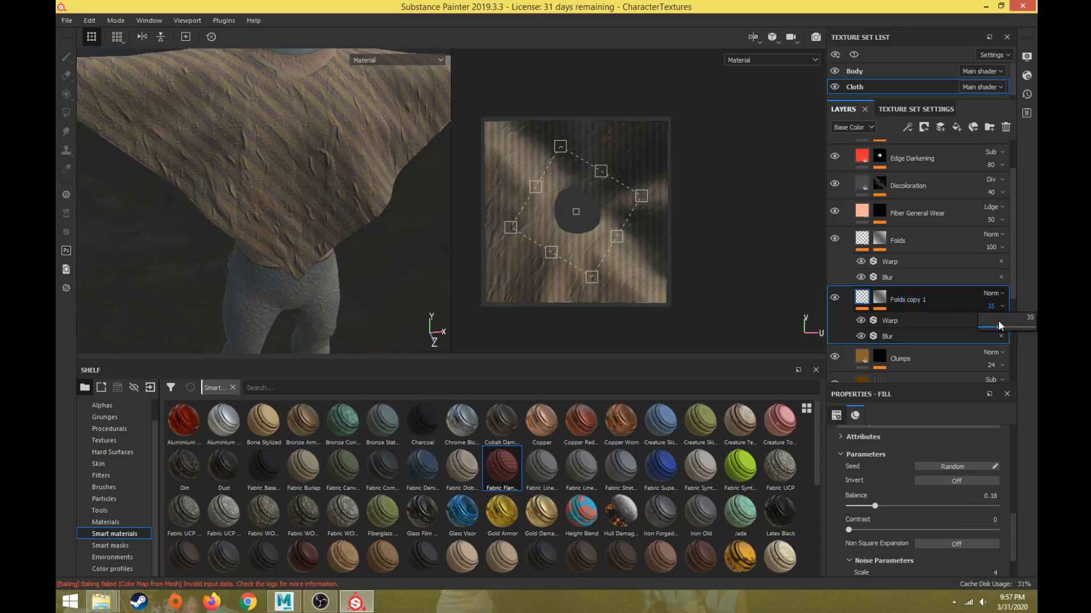
left_click_drag(1000, 326, 988, 325)
scroll(903, 496, "up", 5)
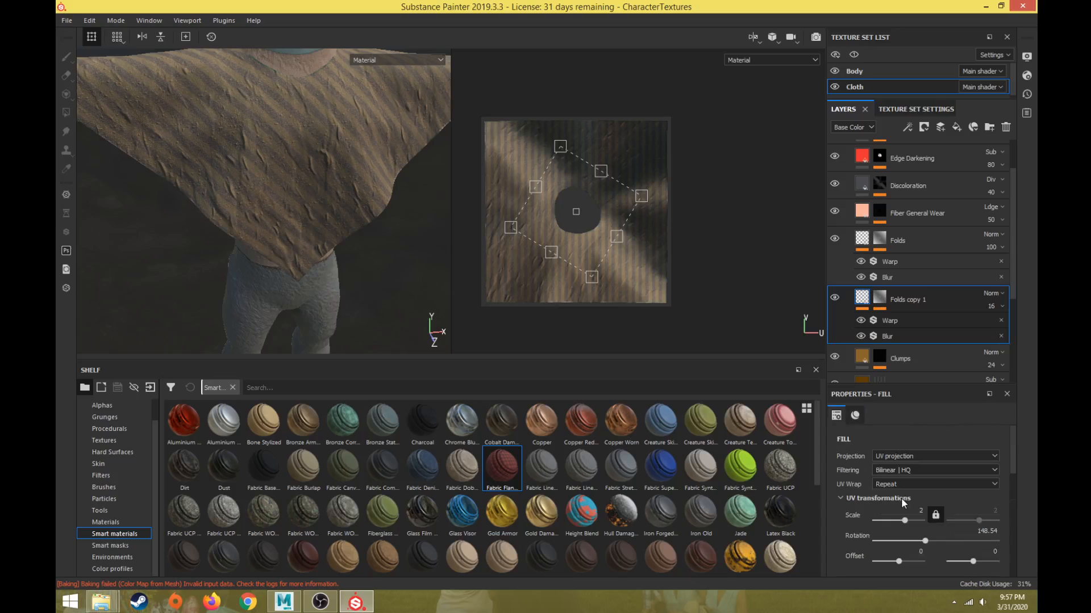
Set the opacity of the Fiber General Wear layer to 80, judging its effect on the fabric near the collar.
left_click_drag(268, 193, 234, 291, "alt")
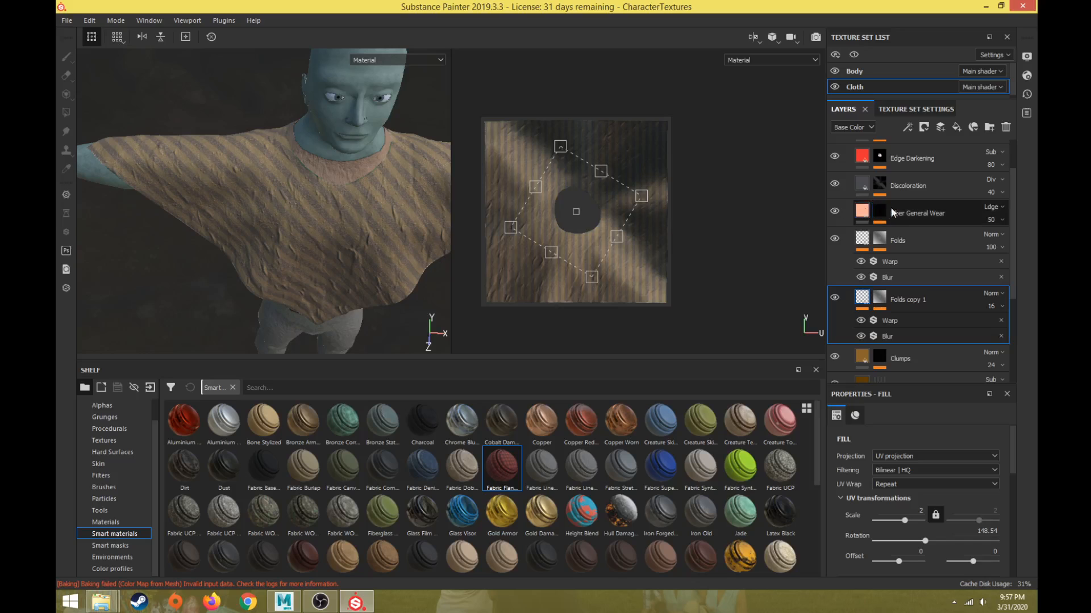
right_click_drag(294, 175, 345, 204, "alt")
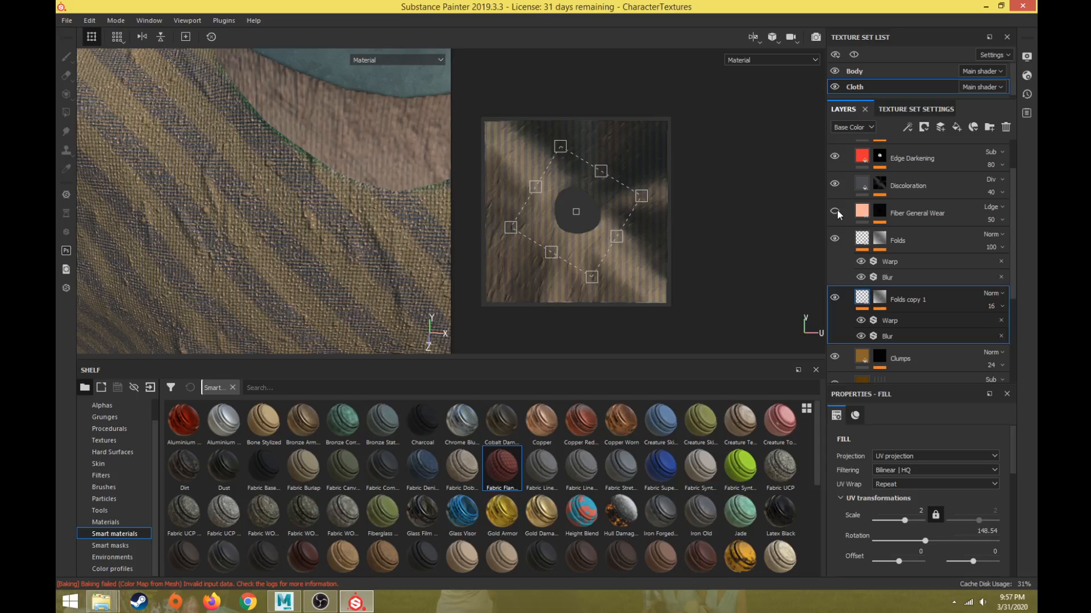
left_click(983, 225)
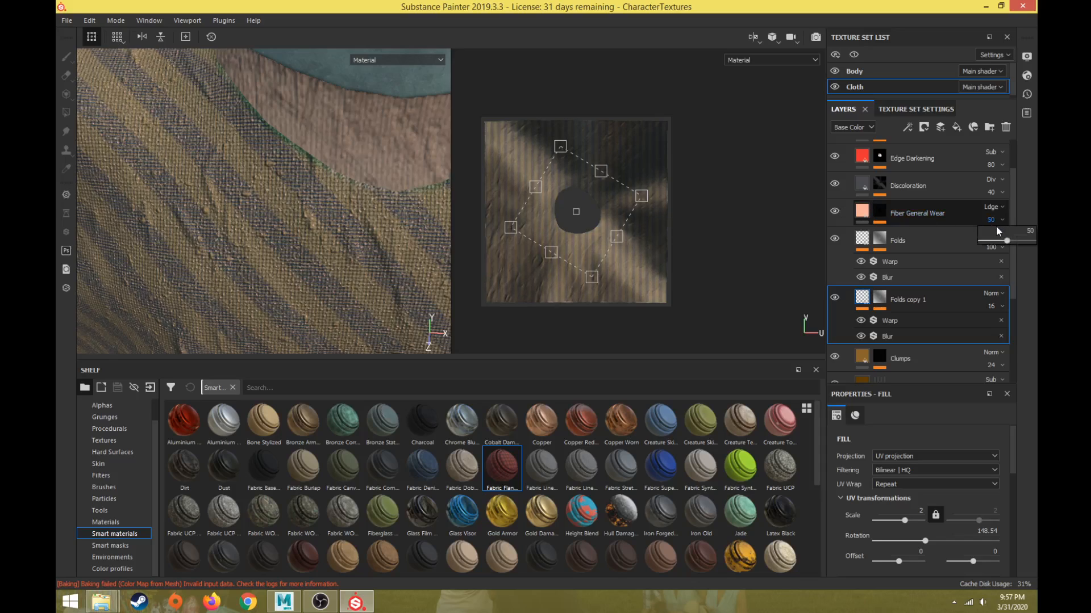
left_click_drag(996, 241, 998, 244)
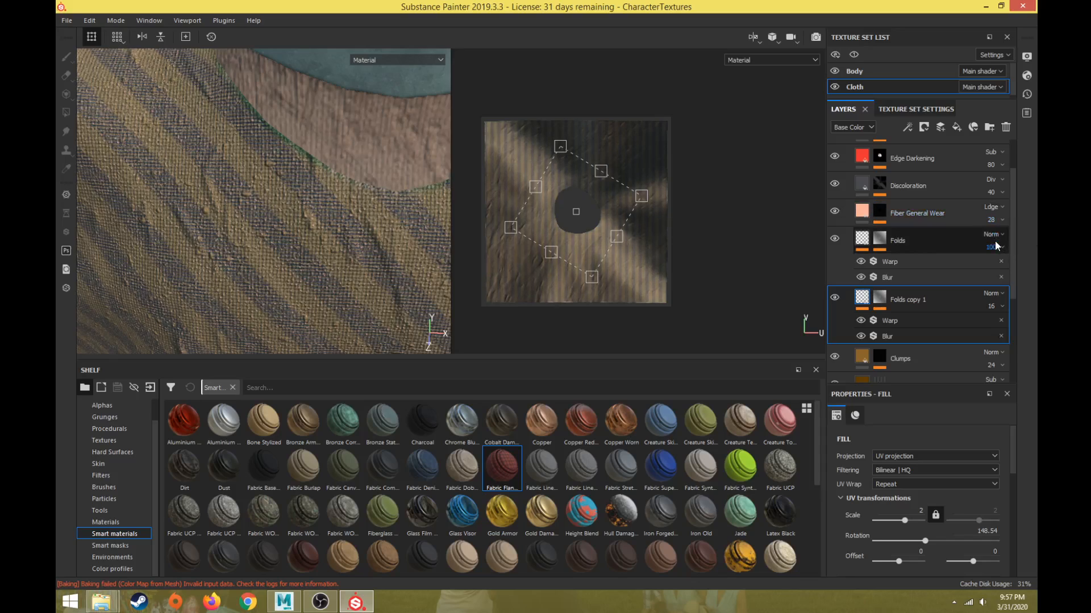
left_click_drag(995, 242, 1023, 240)
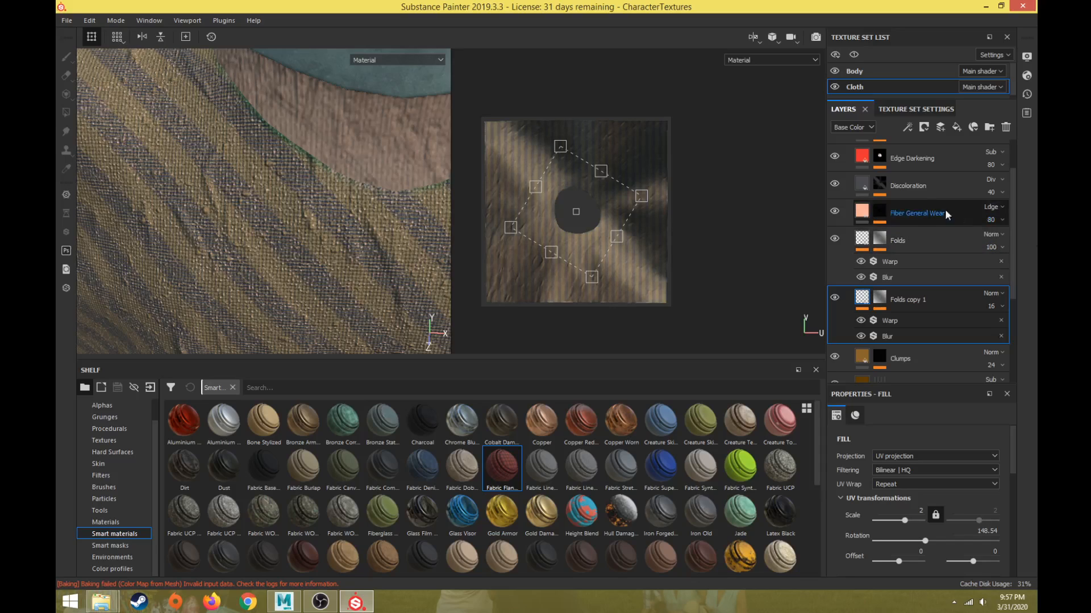
Toggle the Discoloration and Edge Darkening layers off and on to compare their effect, and inspect the whole poncho.
left_click(835, 185)
left_click(834, 185)
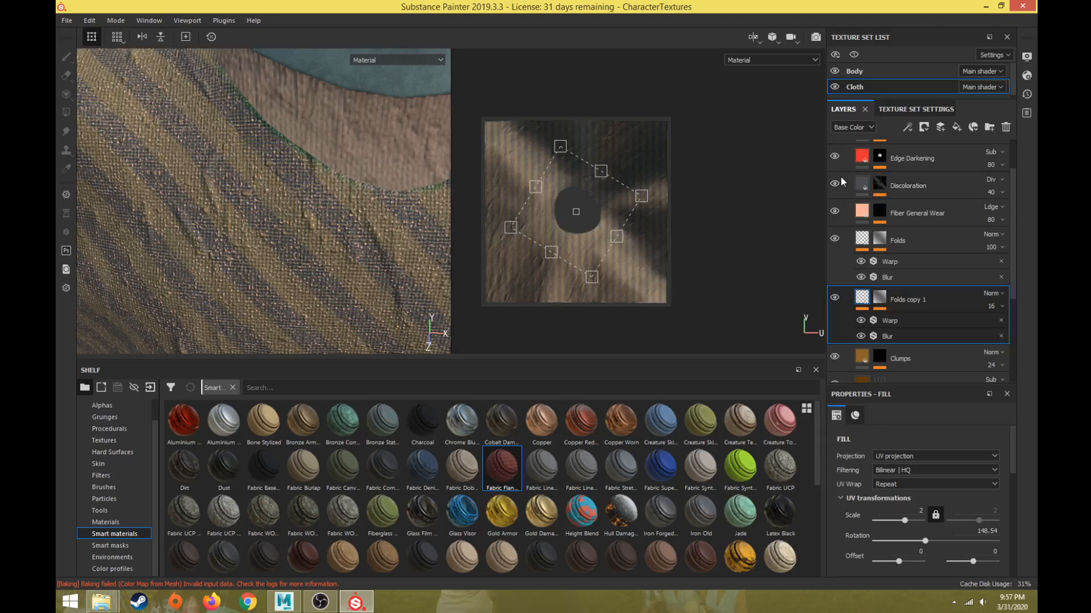
scroll(839, 183, "up", 1)
left_click(835, 207)
left_click(836, 207)
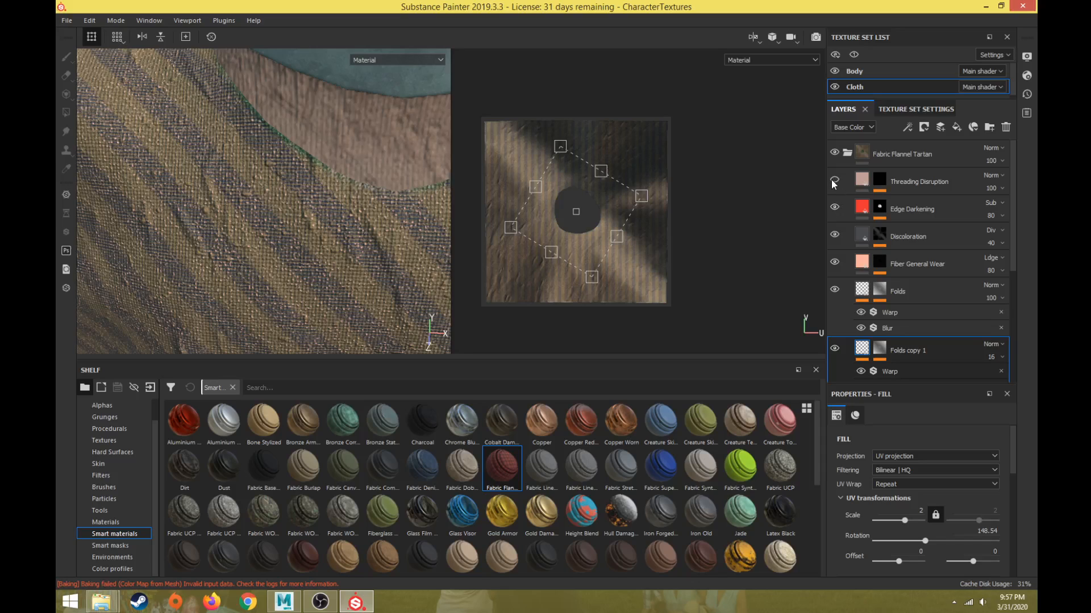
scroll(307, 258, "down", 10)
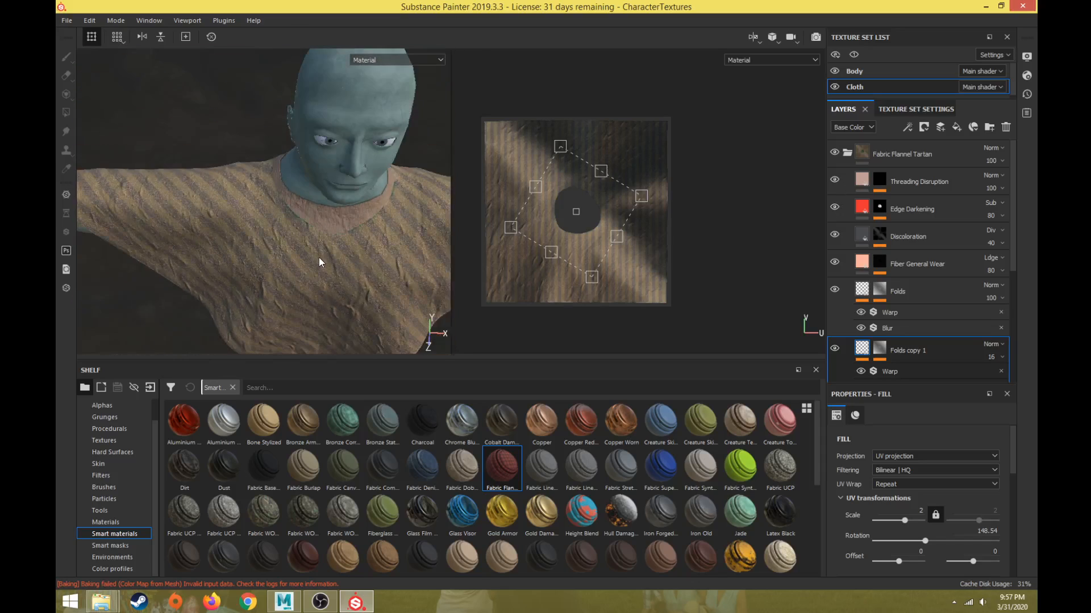
left_click_drag(309, 178, 421, 234, "alt")
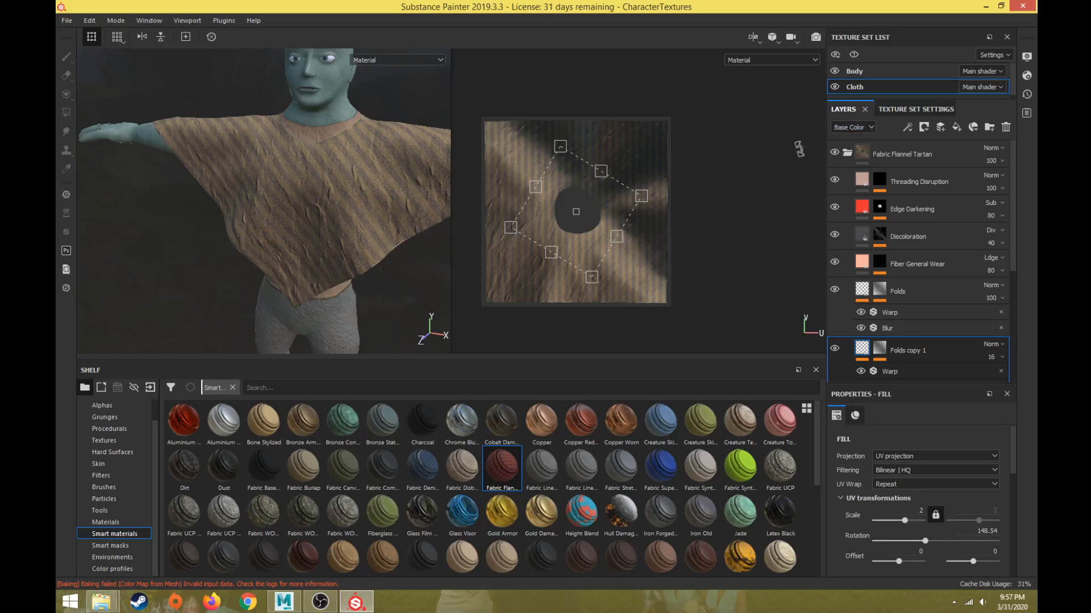
Collapse the Fabric Flannel Tartan group and add a fill layer named Opacity above it.
left_click(847, 153)
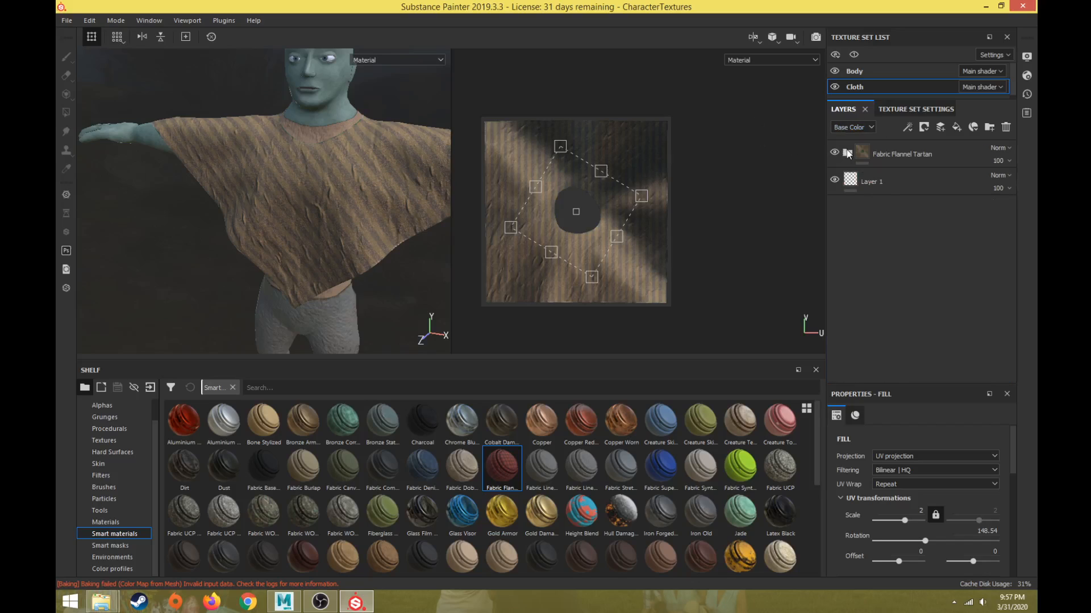
left_click(888, 151)
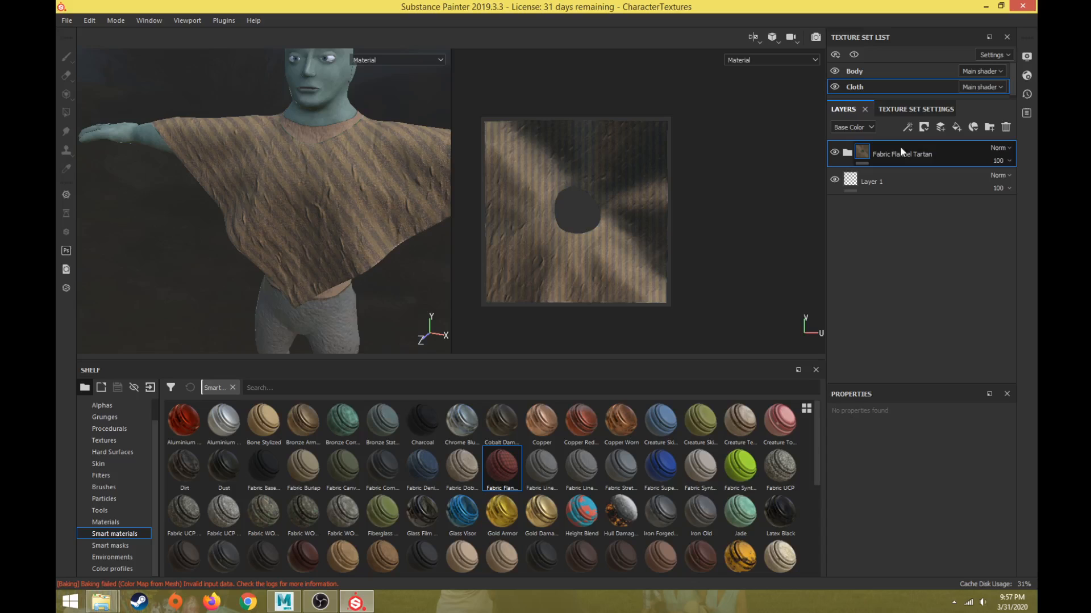
left_click(956, 128)
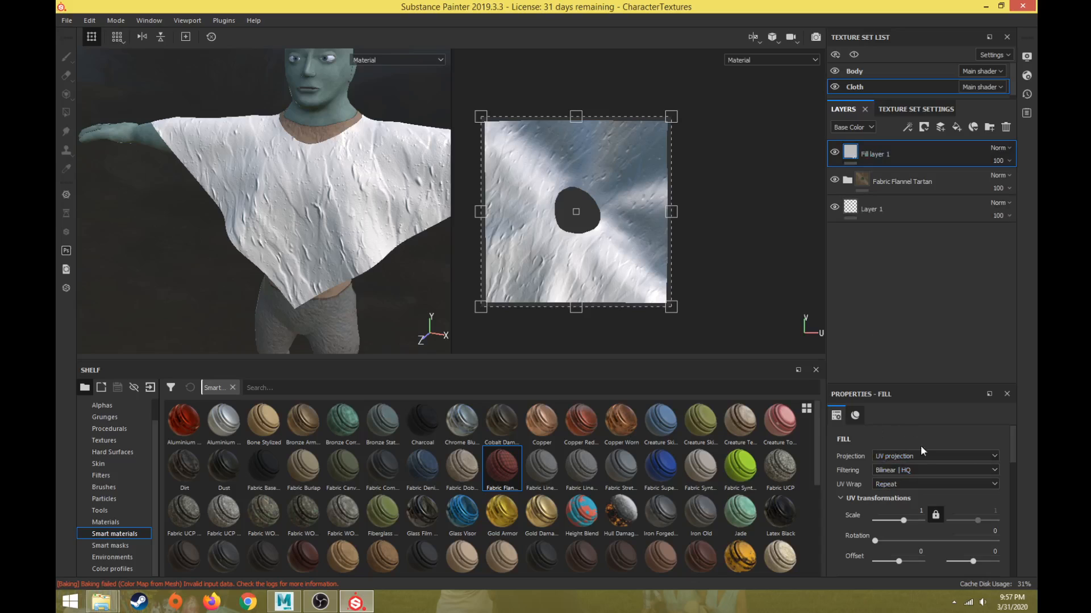
left_click_drag(925, 389, 925, 234)
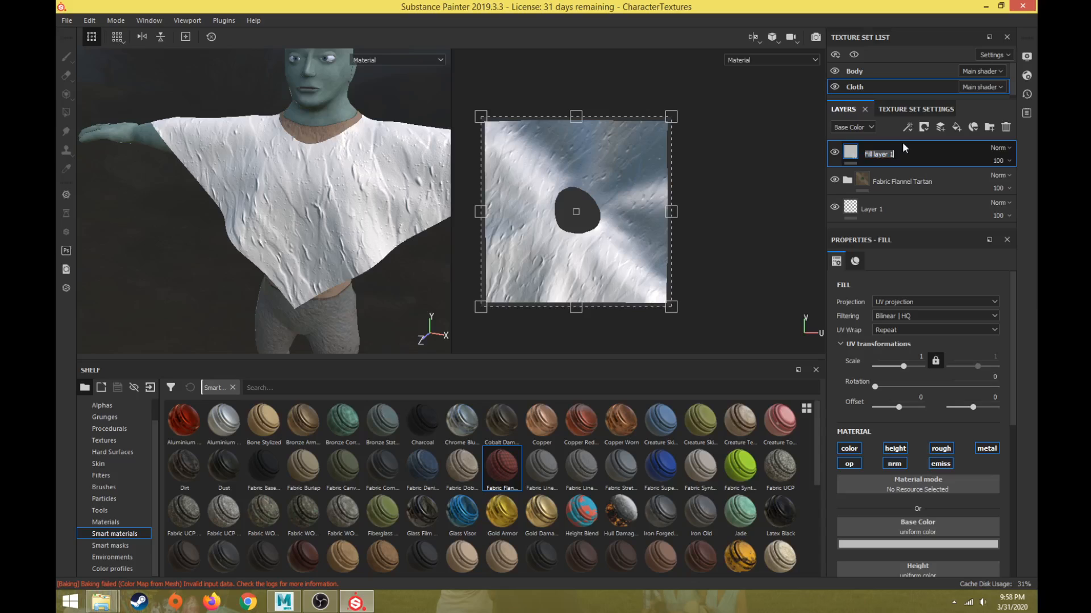
type("city")
key("Return")
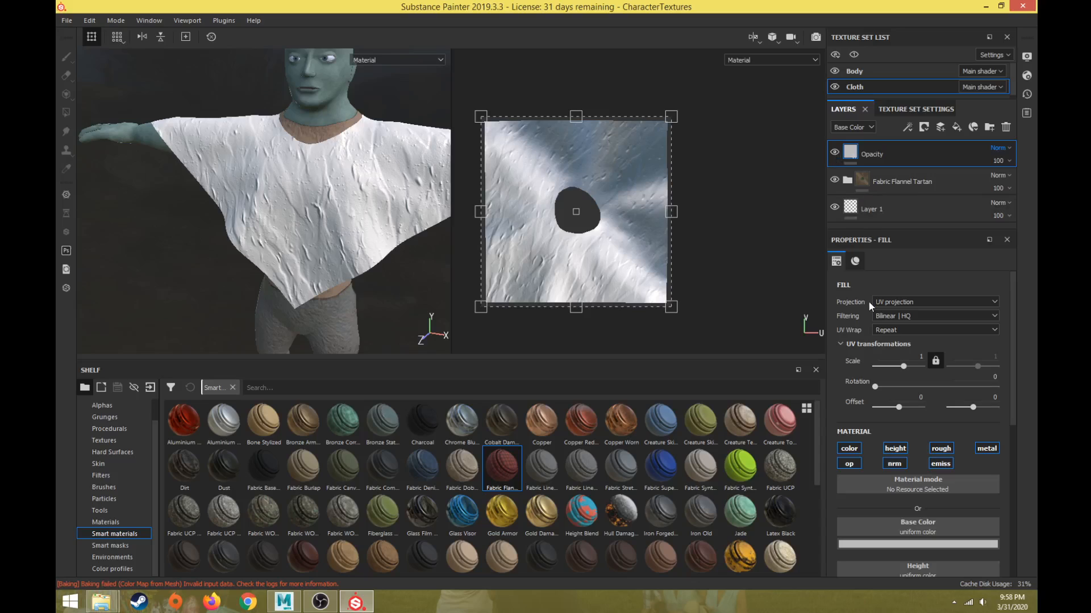
Limit the Opacity layer to the color and opacity channels and set its base color to bright red.
left_click(900, 451)
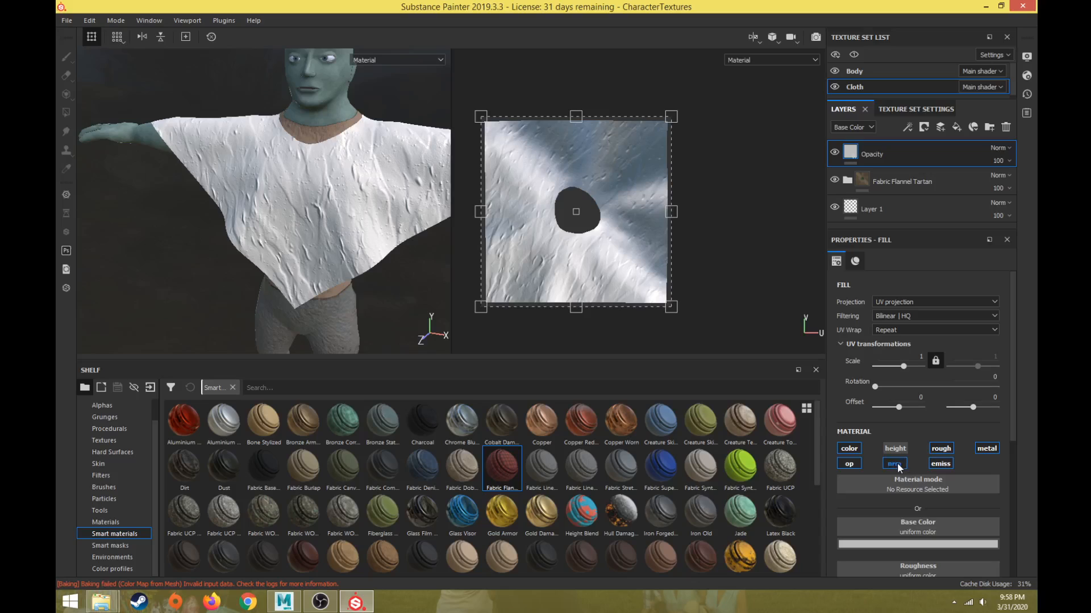
left_click(897, 465)
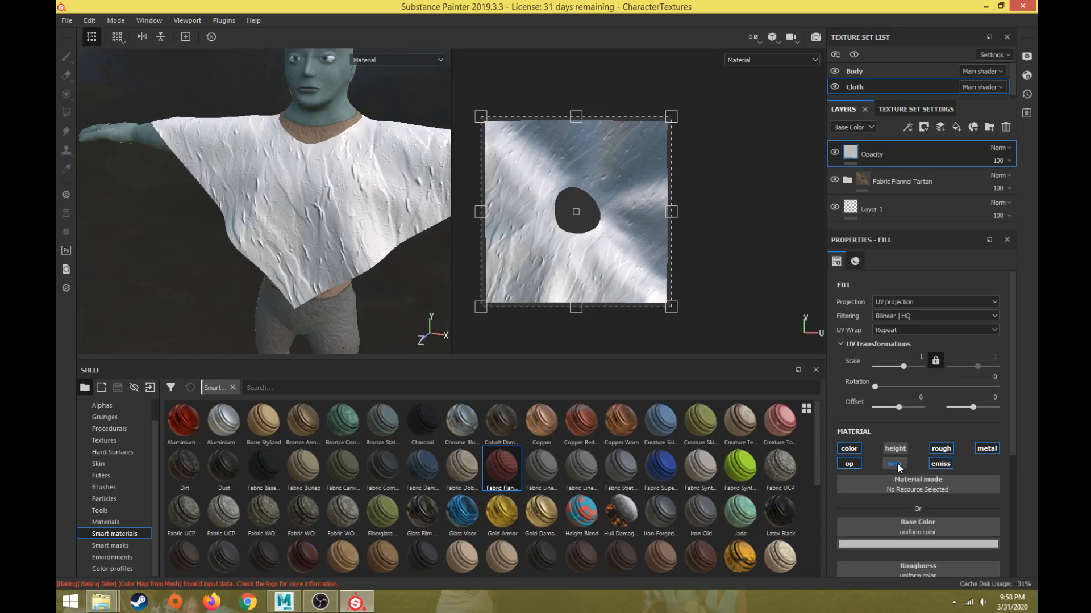
left_click(940, 466)
left_click(943, 450)
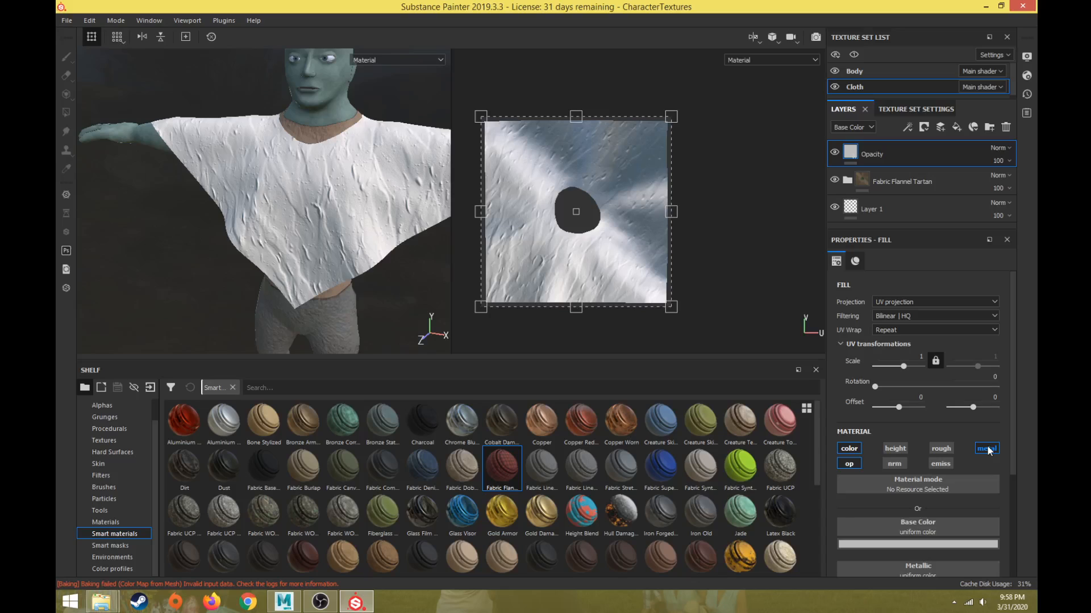
left_click(987, 450)
left_click(843, 448)
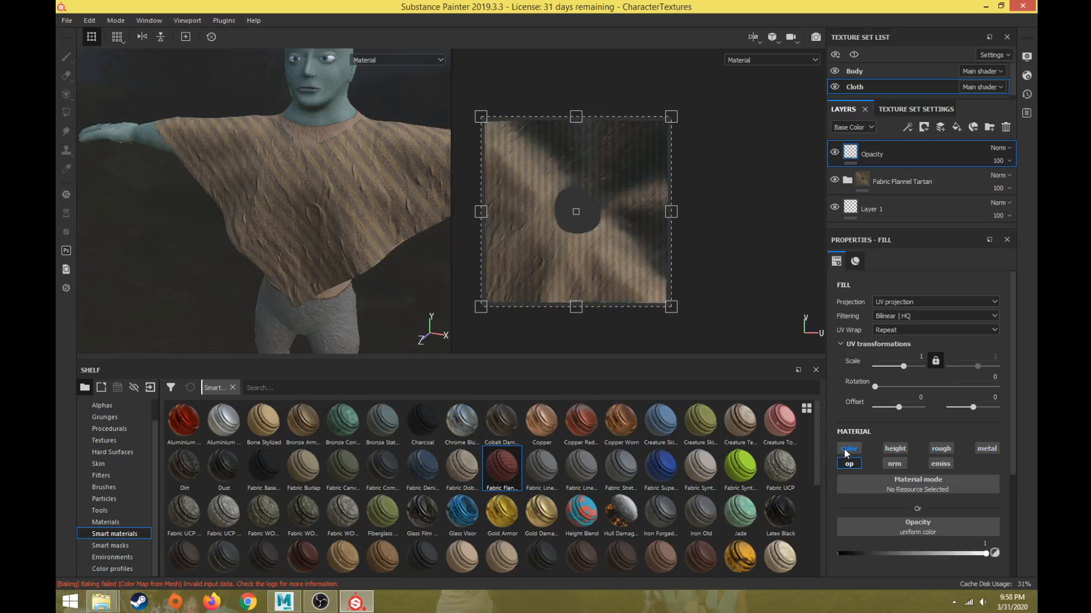
left_click(857, 448)
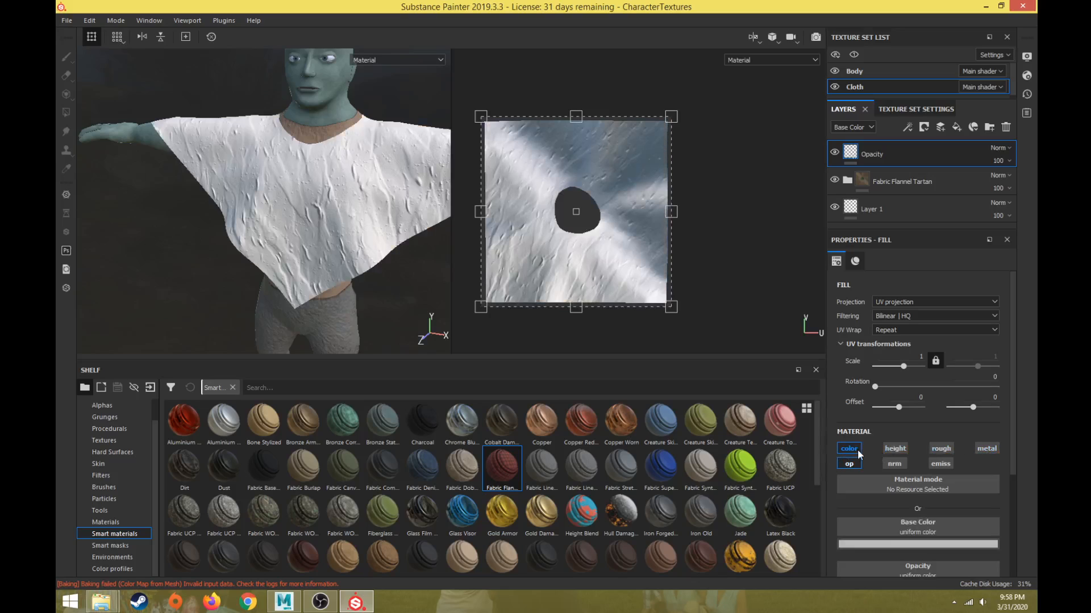
left_click(889, 546)
left_click_drag(932, 485, 959, 421)
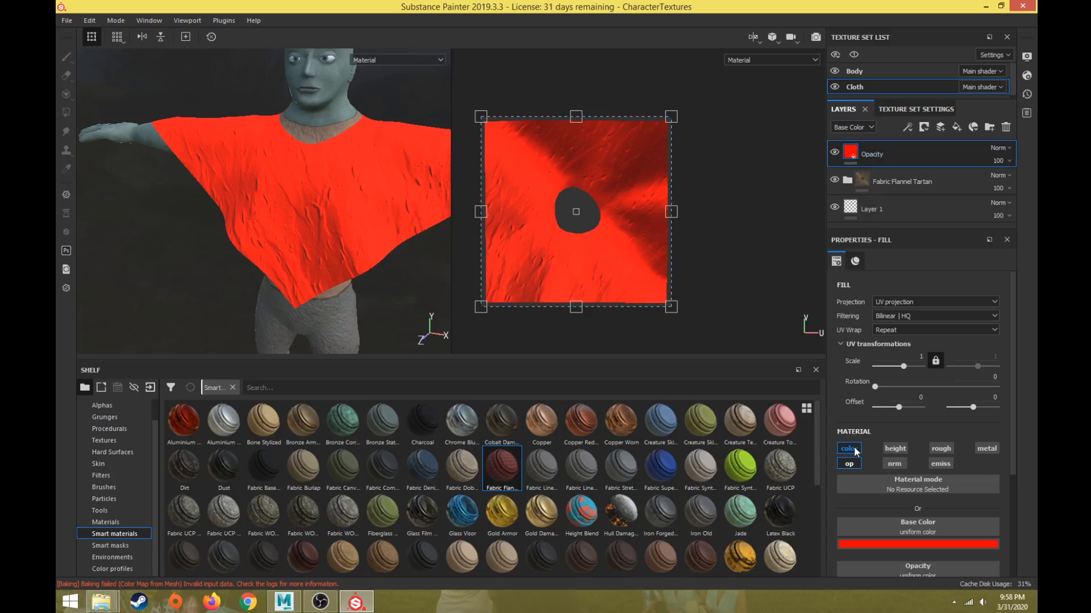
Try opacity channel values of about 0.35 and 0 on the Opacity layer, then restore 1.
scroll(888, 520, "down", 2)
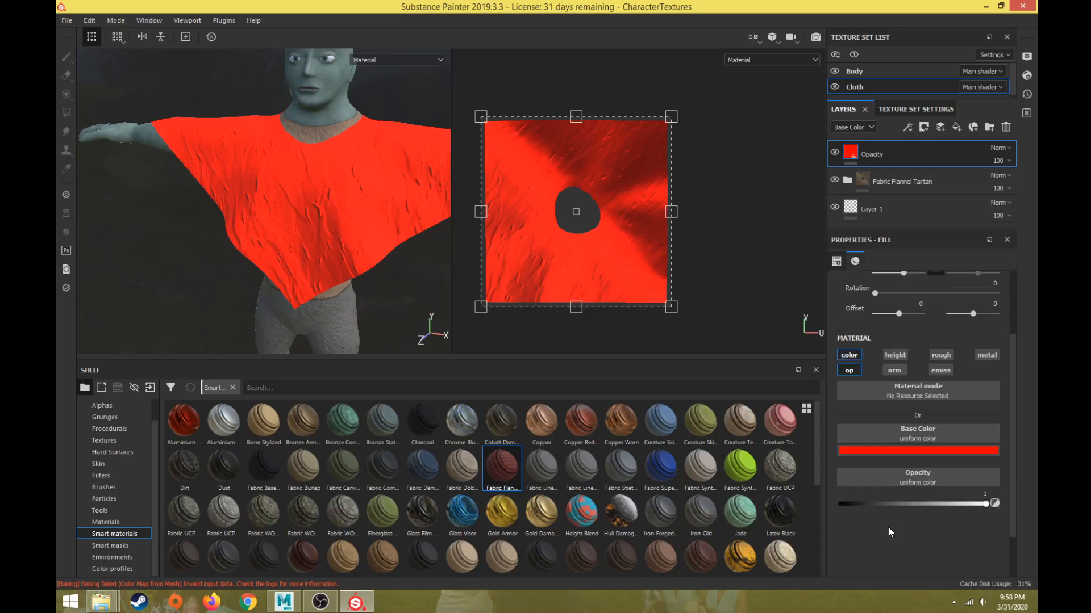
left_click_drag(988, 503, 888, 507)
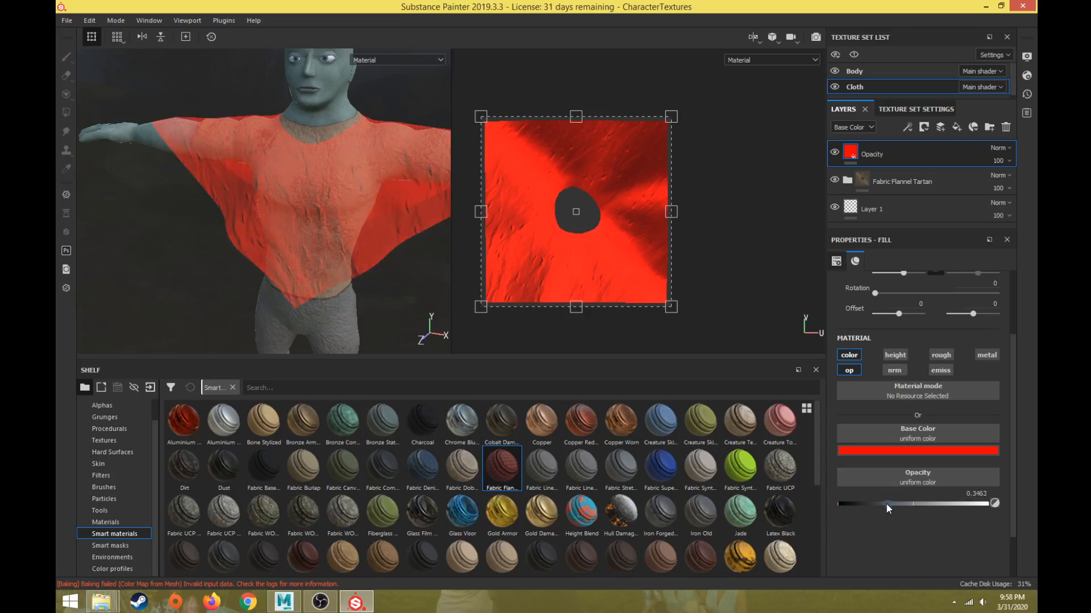
mouse_move(365, 236)
left_mouse_down("alt")
mouse_move(385, 214)
mouse_move(524, 208)
mouse_move(394, 233)
mouse_move(376, 219)
left_mouse_up("alt")
left_click_drag(887, 504, 831, 501)
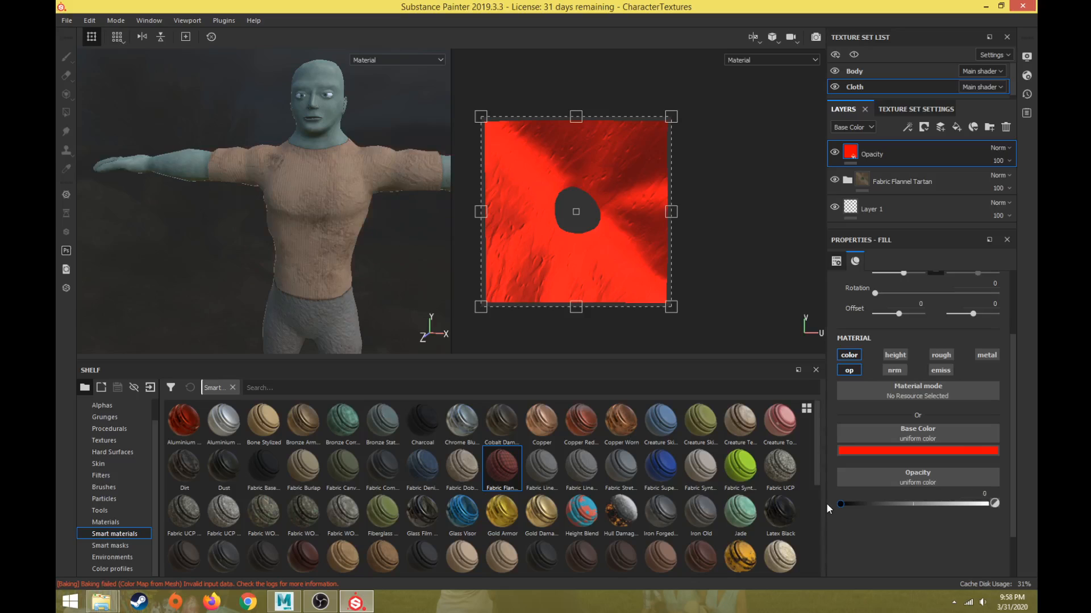
left_click_drag(840, 504, 1004, 504)
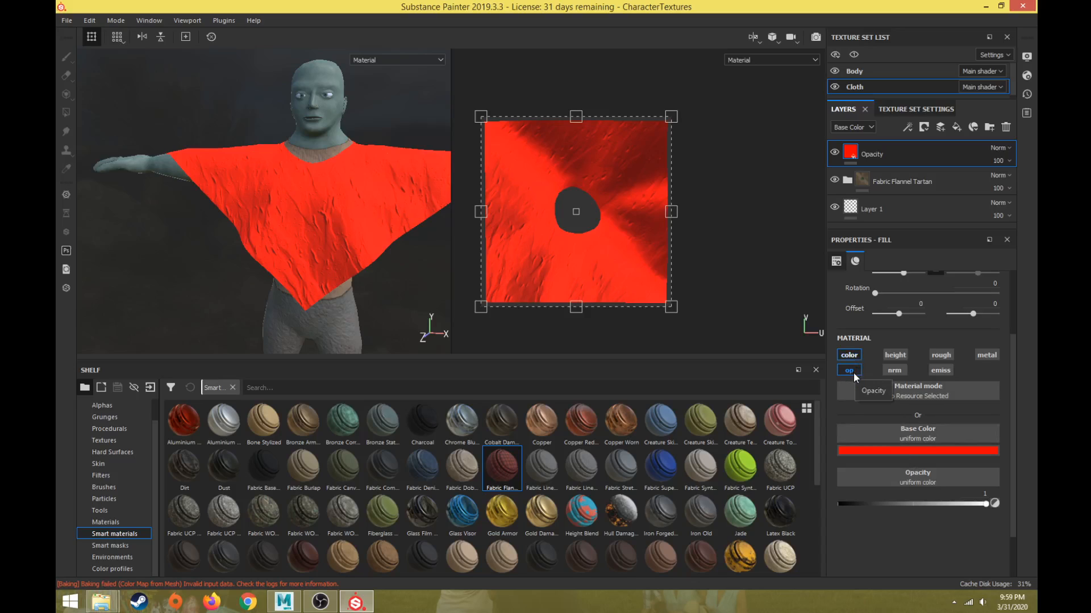
Add a black mask to the Opacity layer and activate the regular Paint tool.
left_click(924, 127)
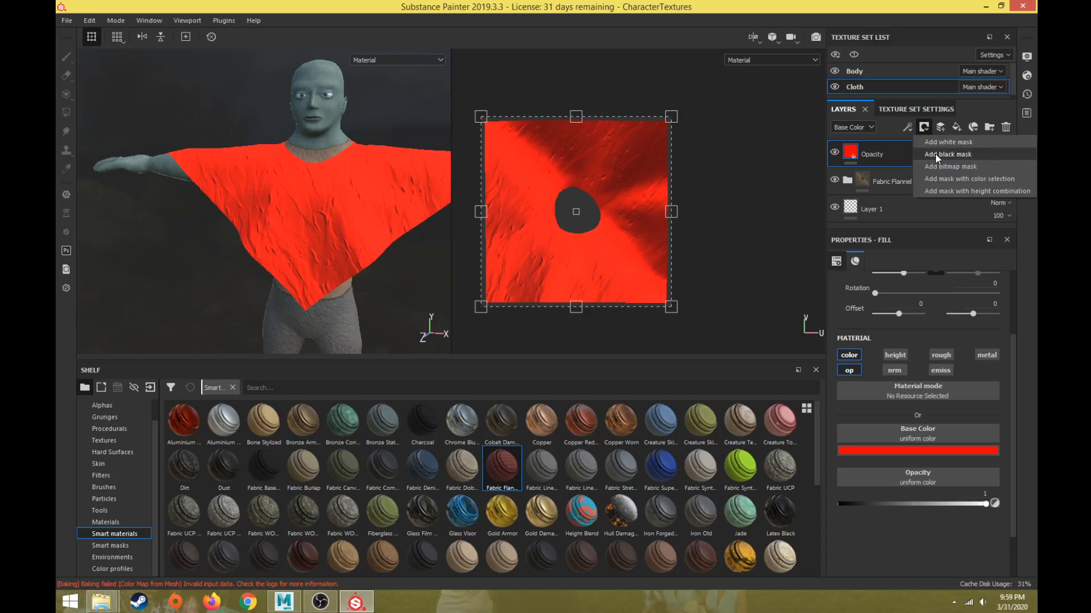
left_click(936, 155)
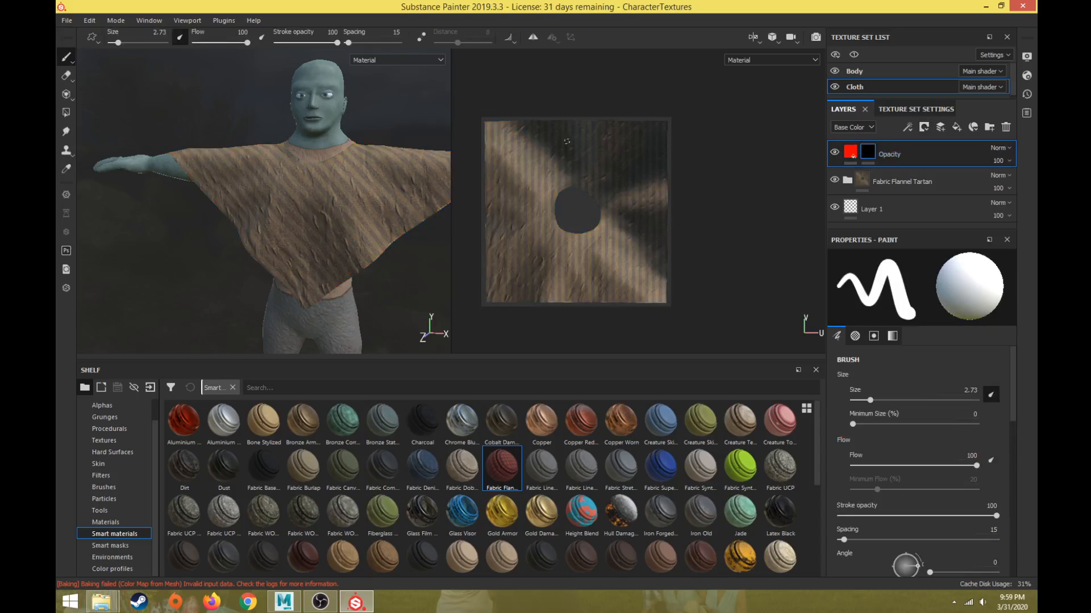
left_click(67, 59)
left_click(65, 58)
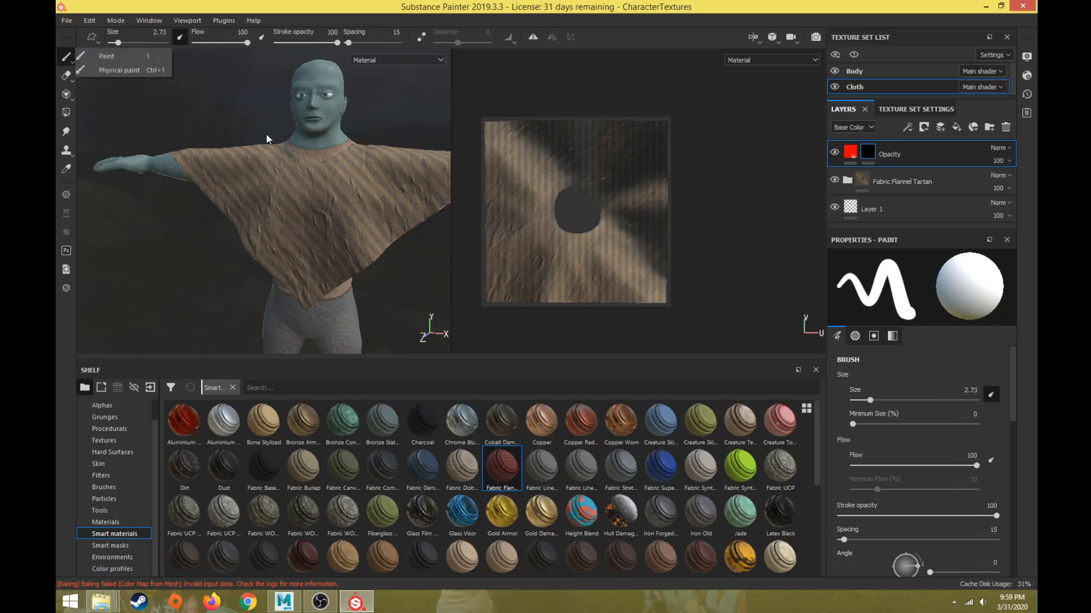
left_click(89, 56)
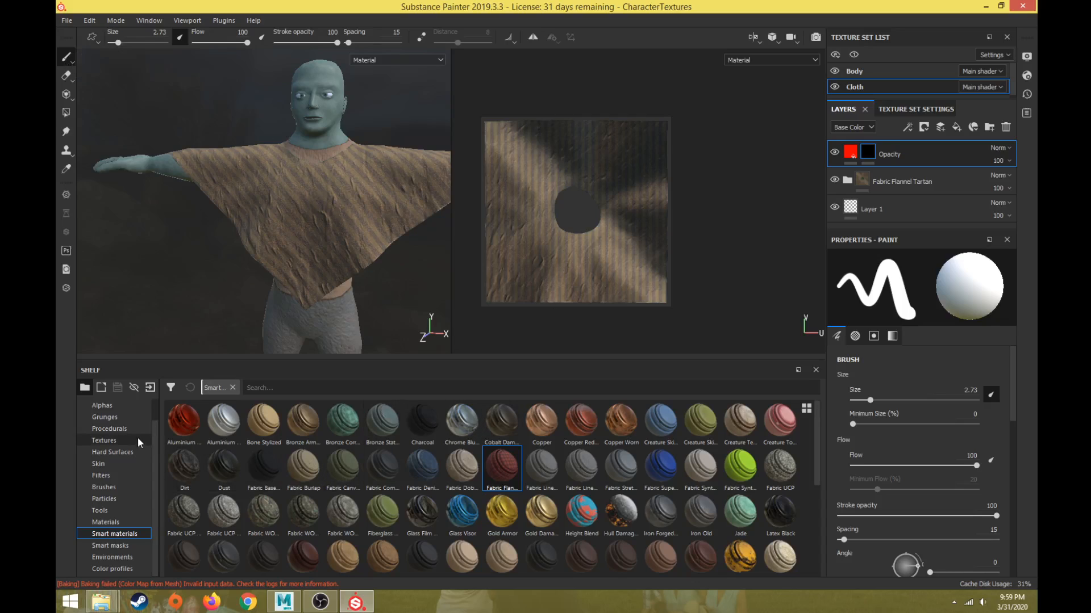
Paint a wide curved test stroke on the mask below the neck hole in the UV view with the Artistic Hair brush.
scroll(155, 466, "up", 2)
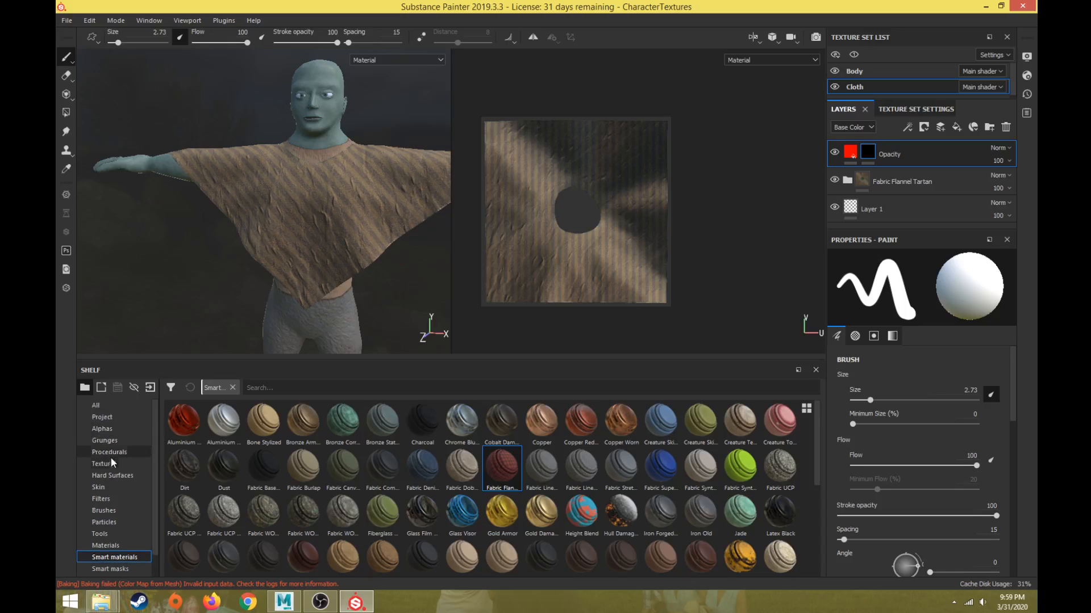
left_click(103, 510)
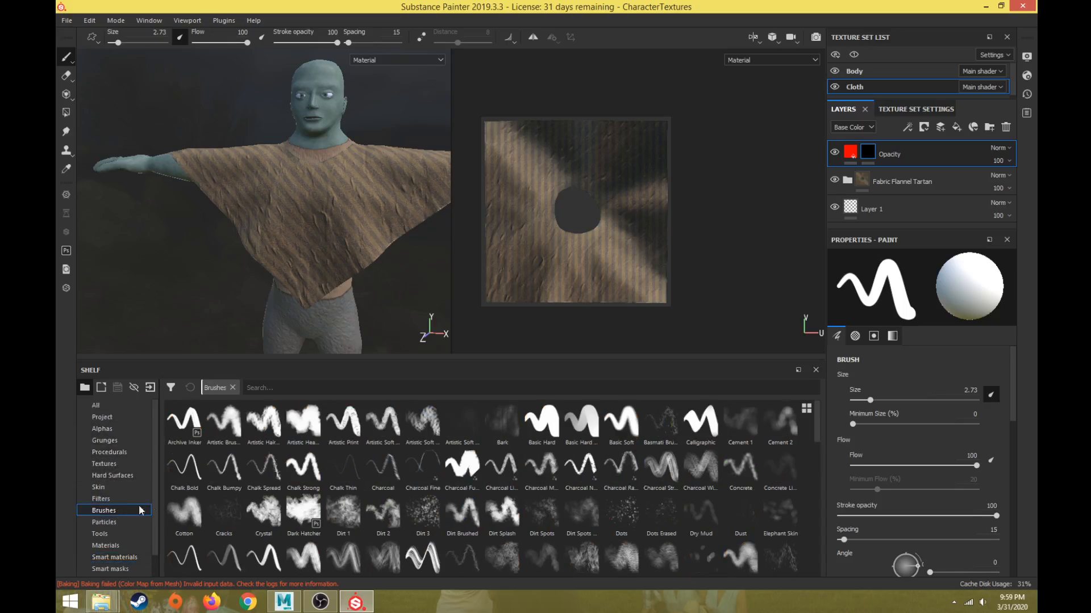
left_click(261, 430)
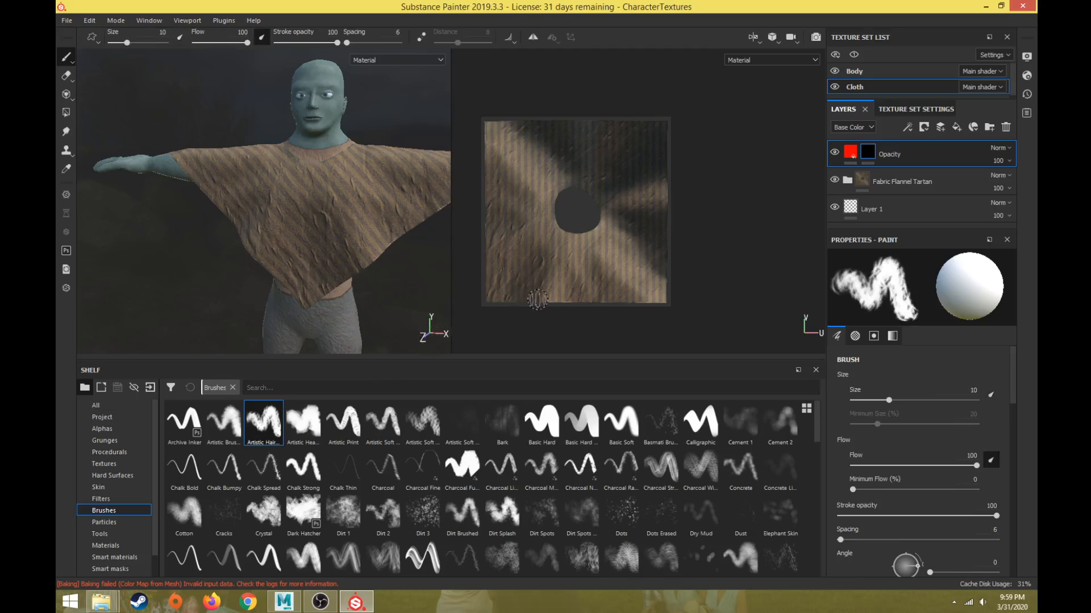
scroll(556, 279, "up", 3)
scroll(556, 279, "up", 2)
mouse_move(543, 207)
left_mouse_down()
mouse_move(554, 250)
mouse_move(662, 238)
mouse_move(696, 213)
mouse_move(668, 233)
mouse_move(532, 244)
mouse_move(514, 225)
mouse_move(554, 234)
left_mouse_up()
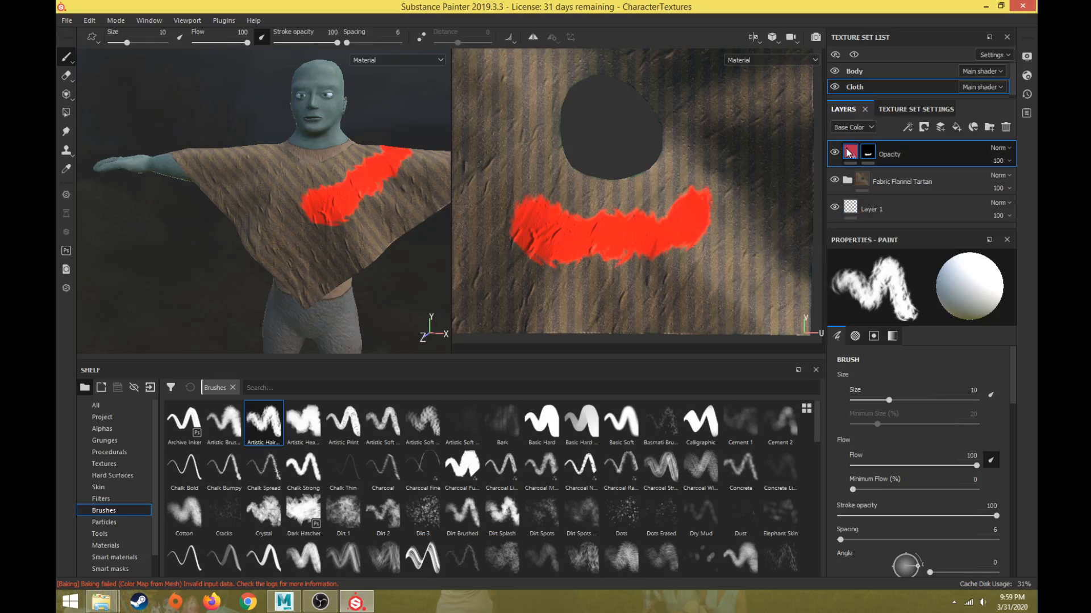
Set the Opacity layer's opacity channel value to 0 and inspect the cut-out area on the poncho.
left_click(848, 153)
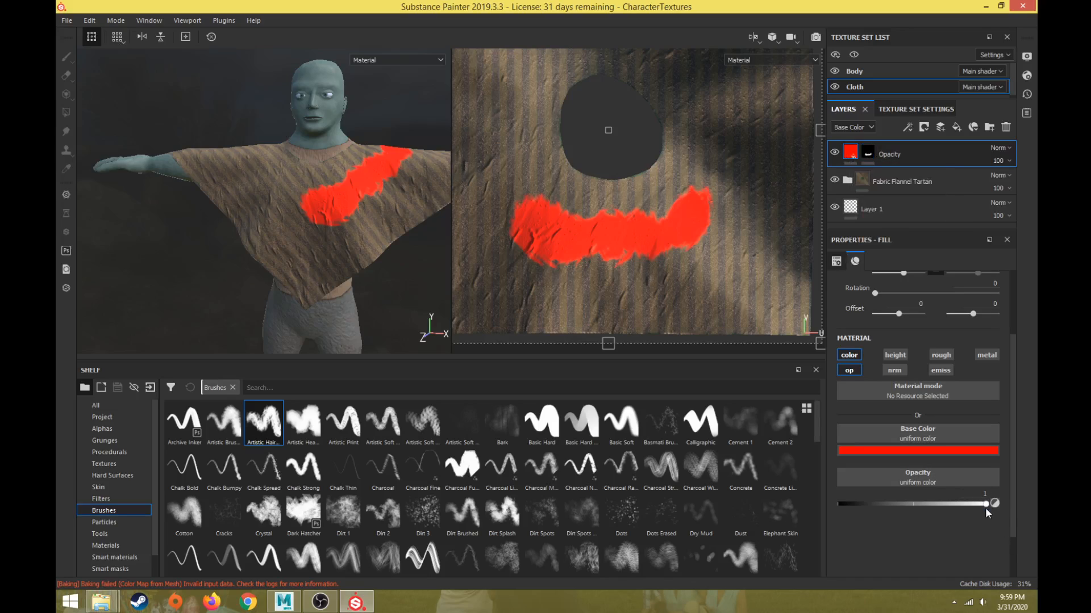
left_click_drag(985, 506, 961, 508)
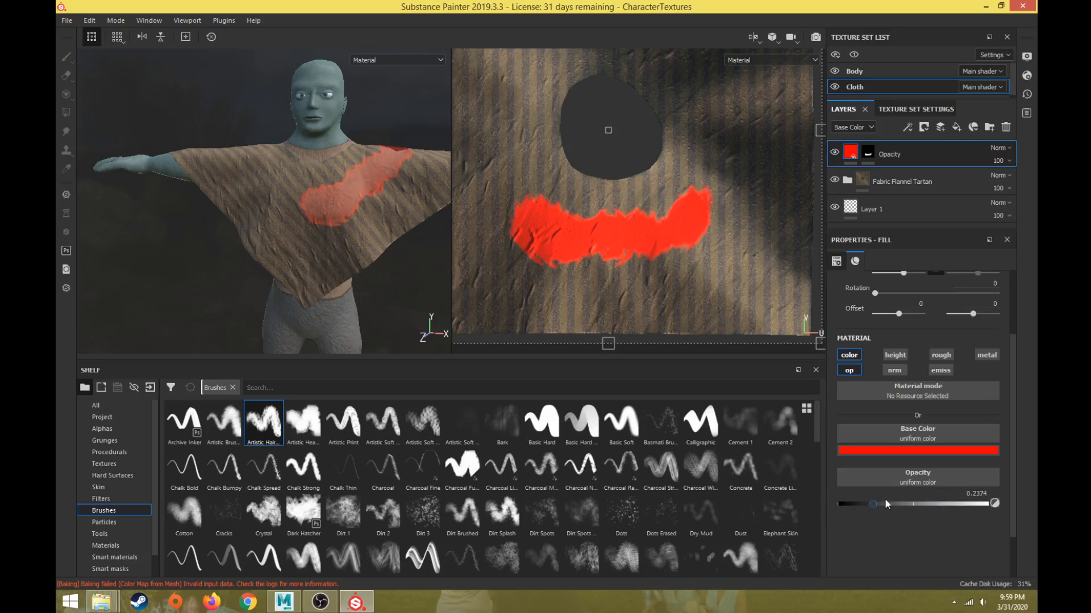
right_click_drag(233, 227, 302, 222, "alt")
middle_click_drag(328, 211, 253, 229, "alt")
left_click_drag(253, 228, 398, 267, "alt")
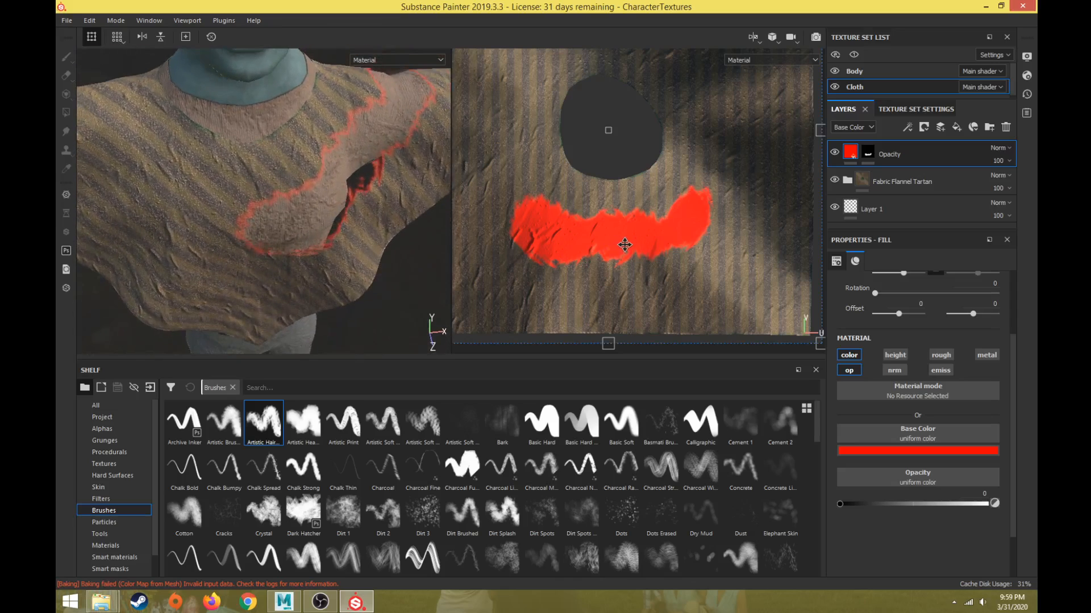
Paint a large ragged cut-out over the poncho's lower-right UV corner on the Opacity layer's mask and inspect it on the model.
scroll(623, 244, "down", 3)
left_click(868, 154)
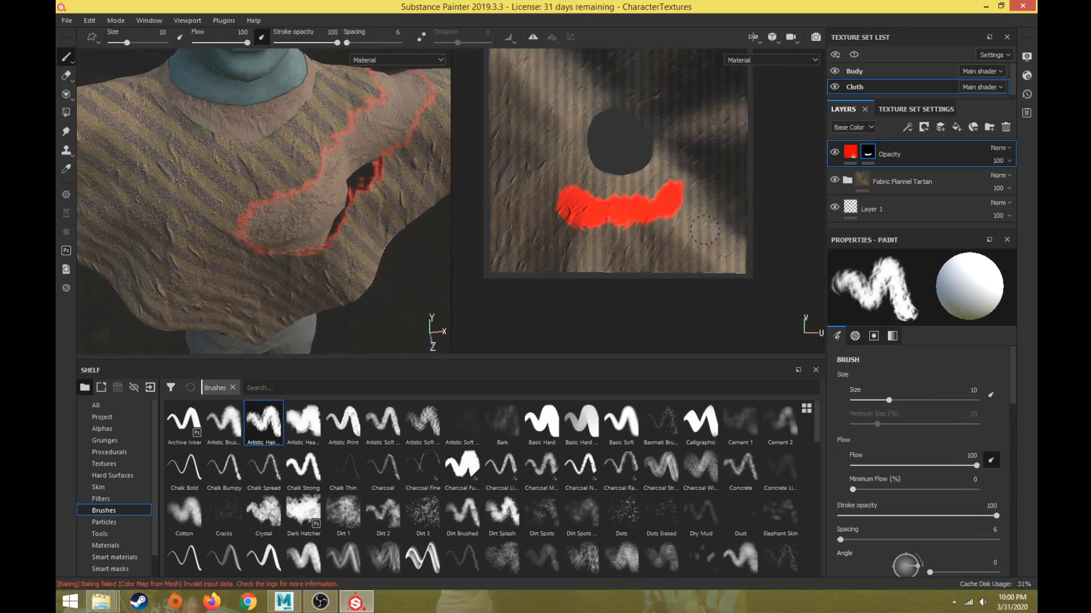
mouse_move(732, 269)
left_mouse_down()
mouse_move(722, 281)
mouse_move(634, 259)
mouse_move(746, 244)
mouse_move(690, 227)
mouse_move(675, 207)
mouse_move(679, 247)
mouse_move(699, 234)
left_mouse_up()
scroll(291, 242, "down", 3)
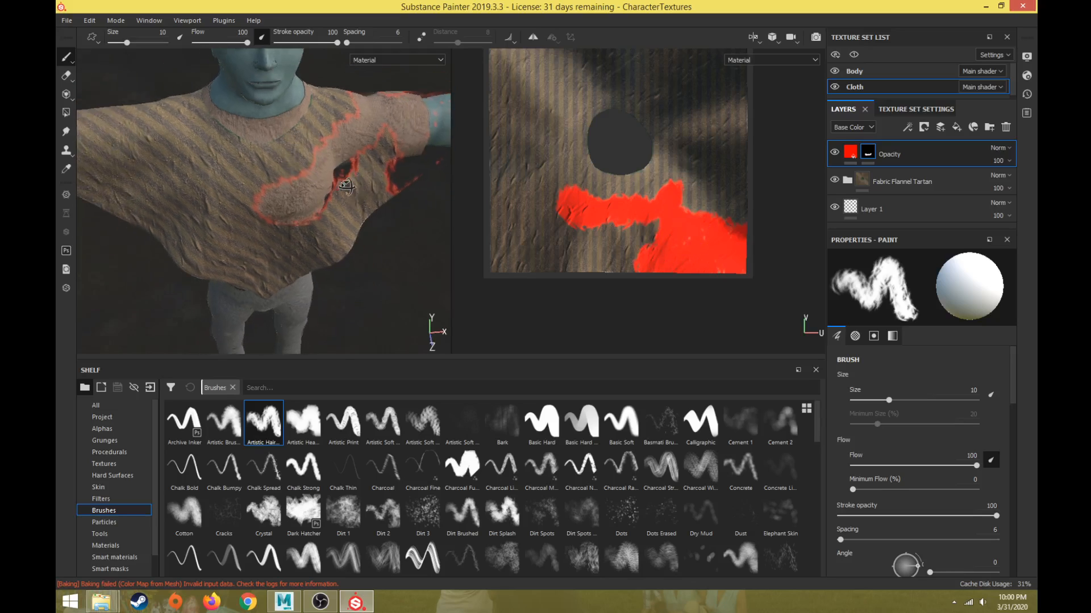
left_click_drag(290, 242, 245, 241, "alt")
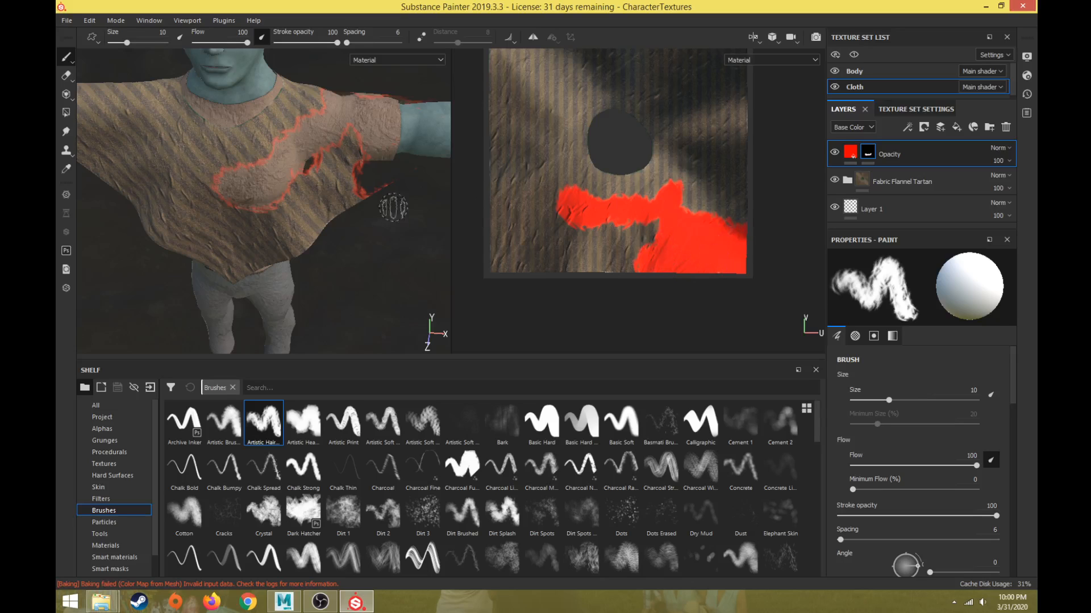
left_click_drag(390, 208, 348, 222, "alt")
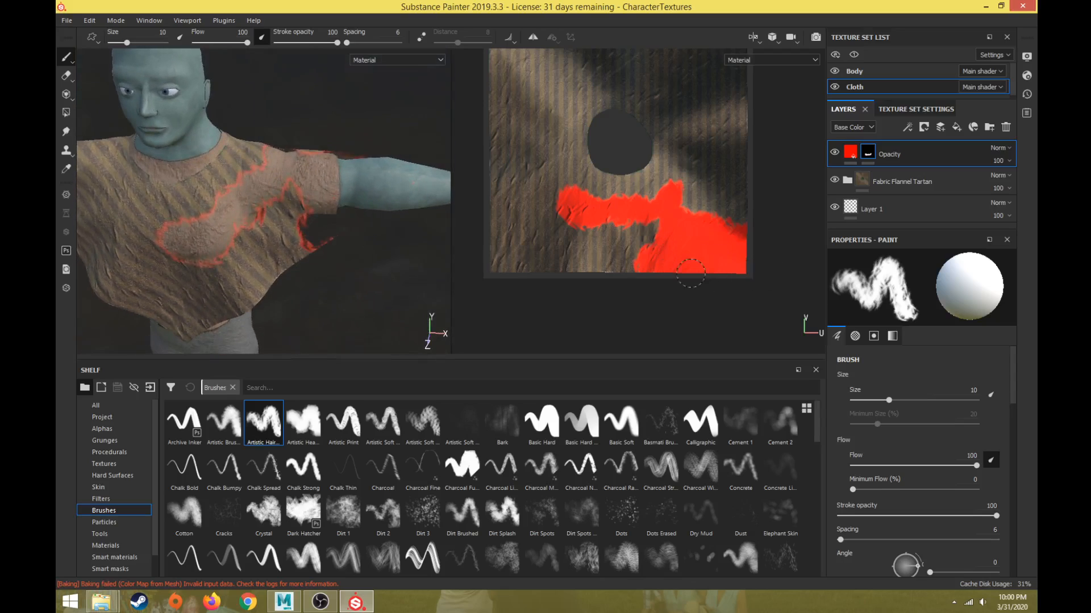
Set the brush alignment to UV and the size space to Texture, and extend the corner cut-out on the mask.
scroll(870, 445, "down", 6)
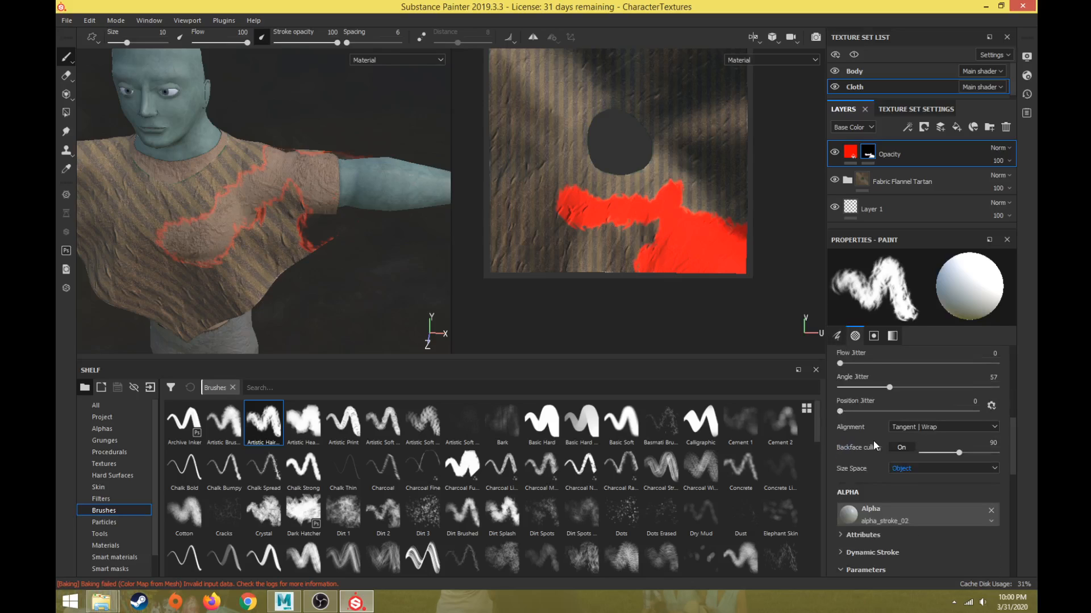
left_click(916, 427)
left_click(903, 460)
left_click(918, 468)
left_click(911, 494)
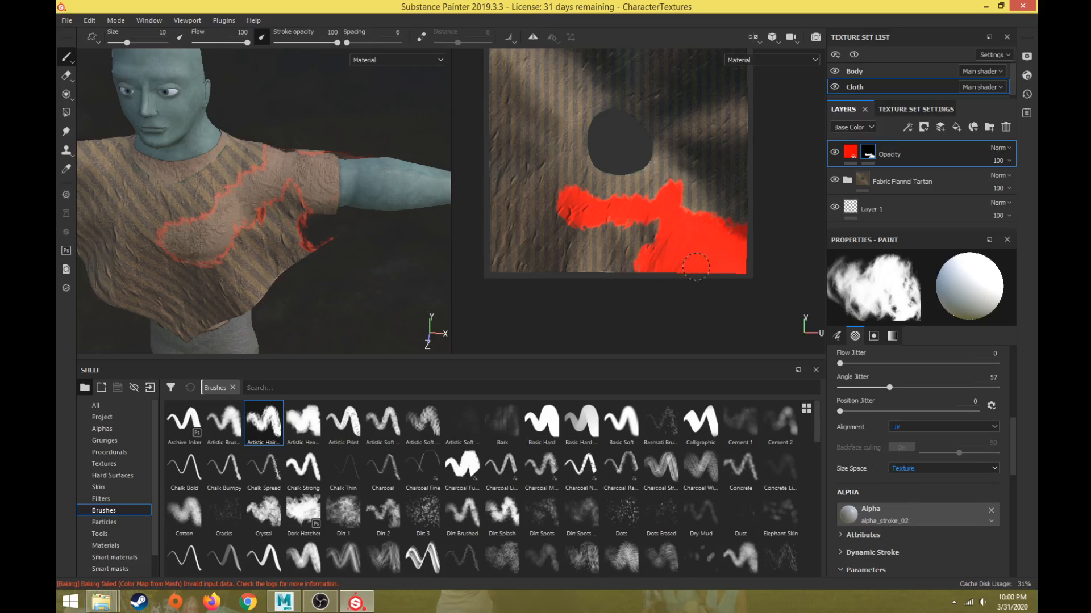
left_click_drag(394, 251, 294, 256, "alt")
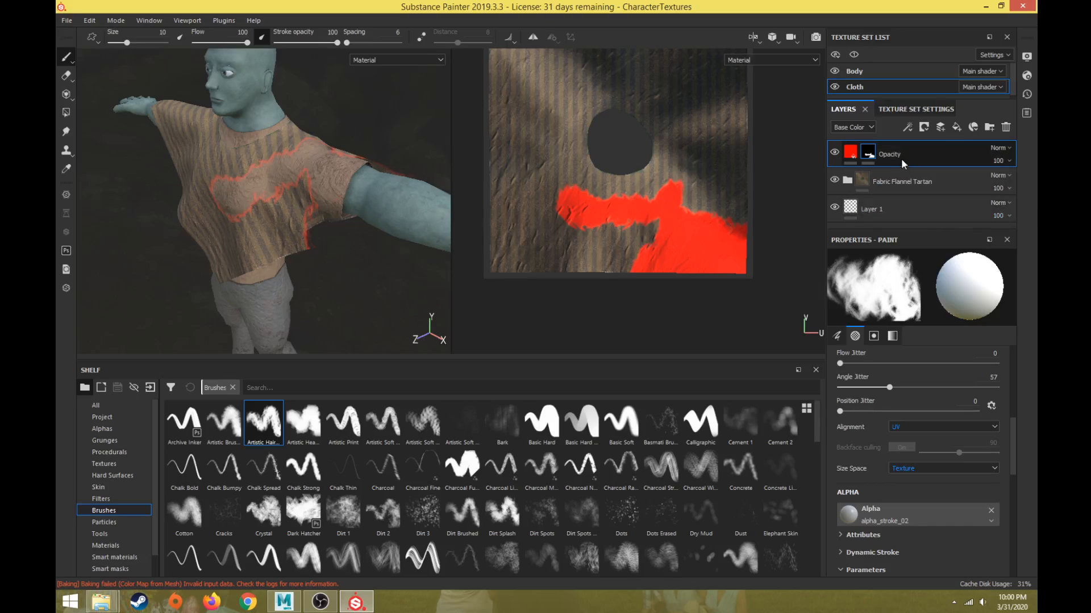
Remove the painted mask from the Opacity layer and add a fresh black mask.
mouse_move(873, 156)
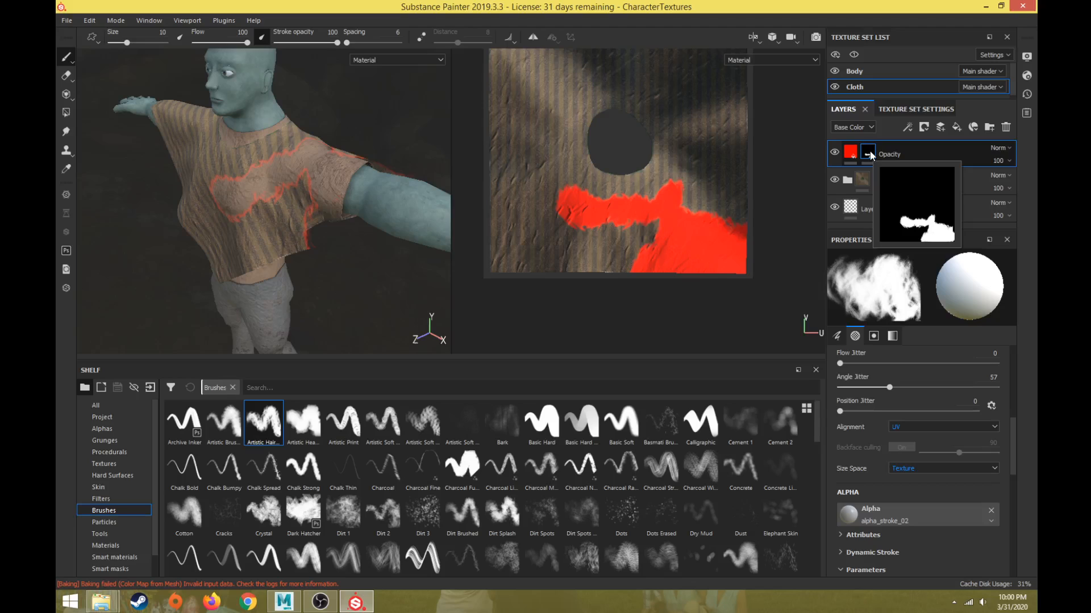
right_click(867, 152)
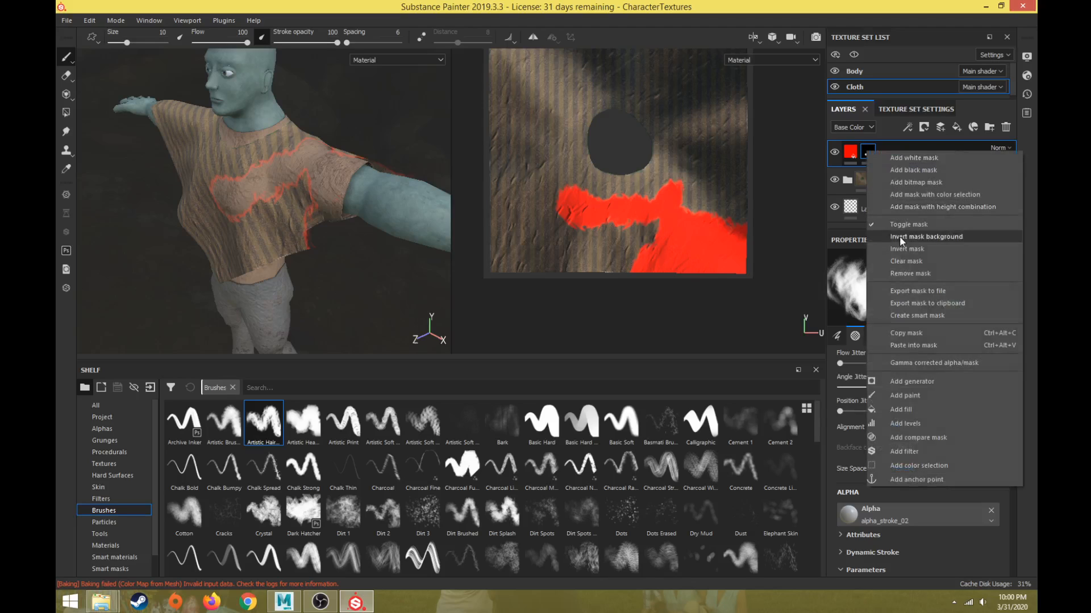
left_click(909, 277)
left_click(923, 126)
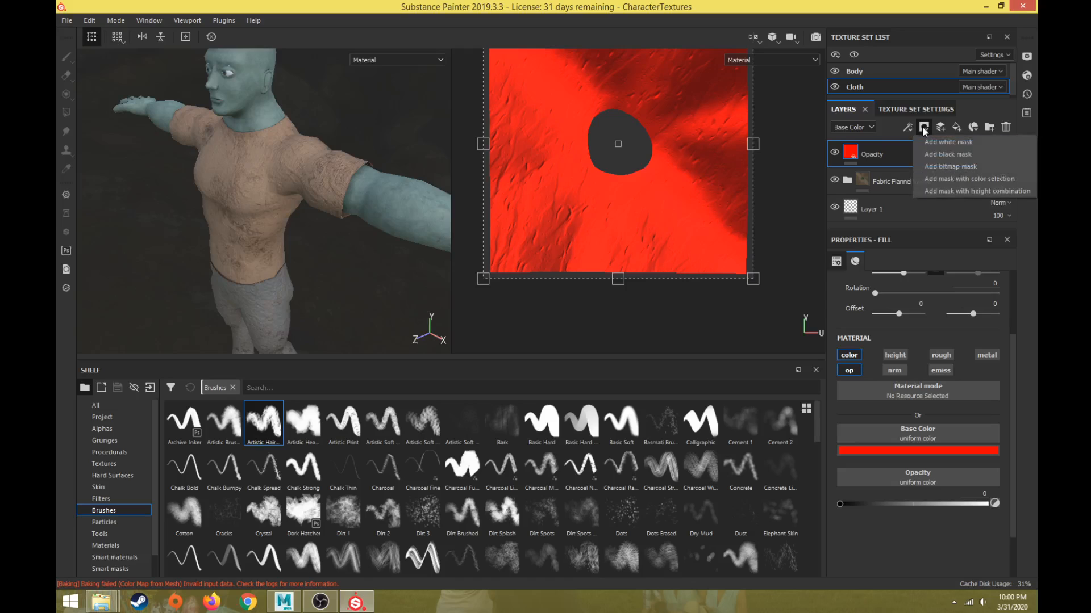
left_click(951, 166)
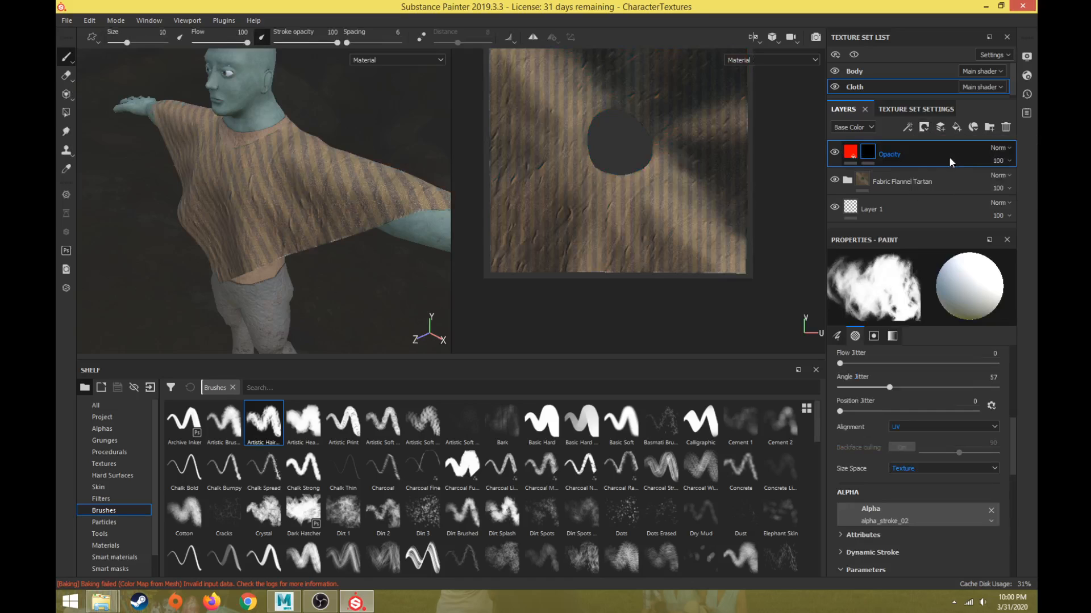
Test a charcoal brush with a short stroke below the neck hole in the UV view, then undo it.
scroll(307, 235, "up", 4)
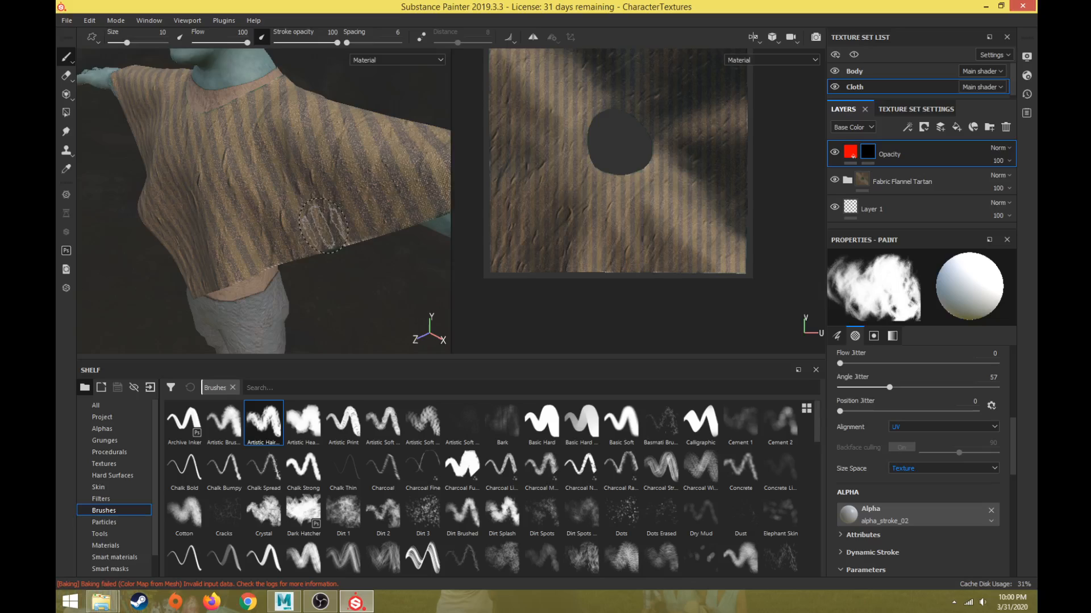
middle_click_drag(167, 232, 273, 256, "alt")
left_click_drag(274, 256, 345, 243, "alt")
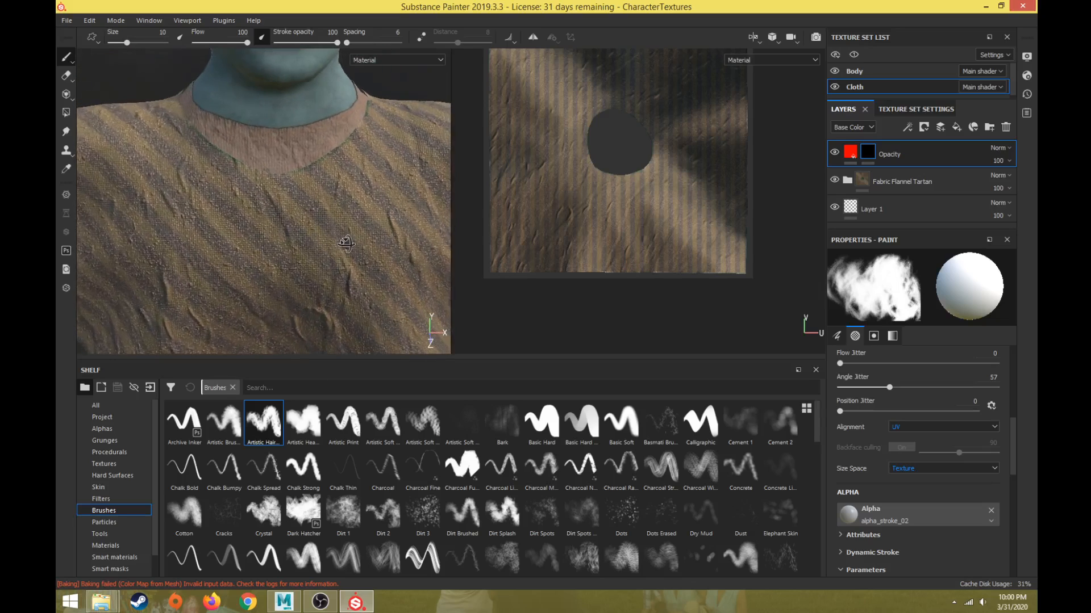
scroll(345, 243, "up", 3)
middle_click_drag(341, 184, 406, 237, "alt")
scroll(609, 206, "up", 1)
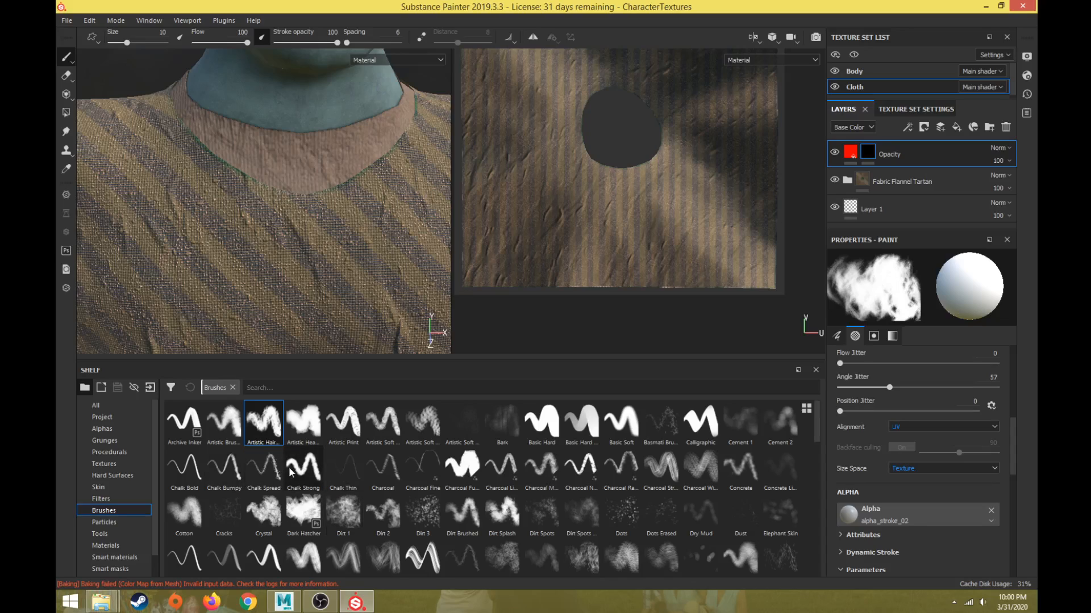
left_click(263, 472)
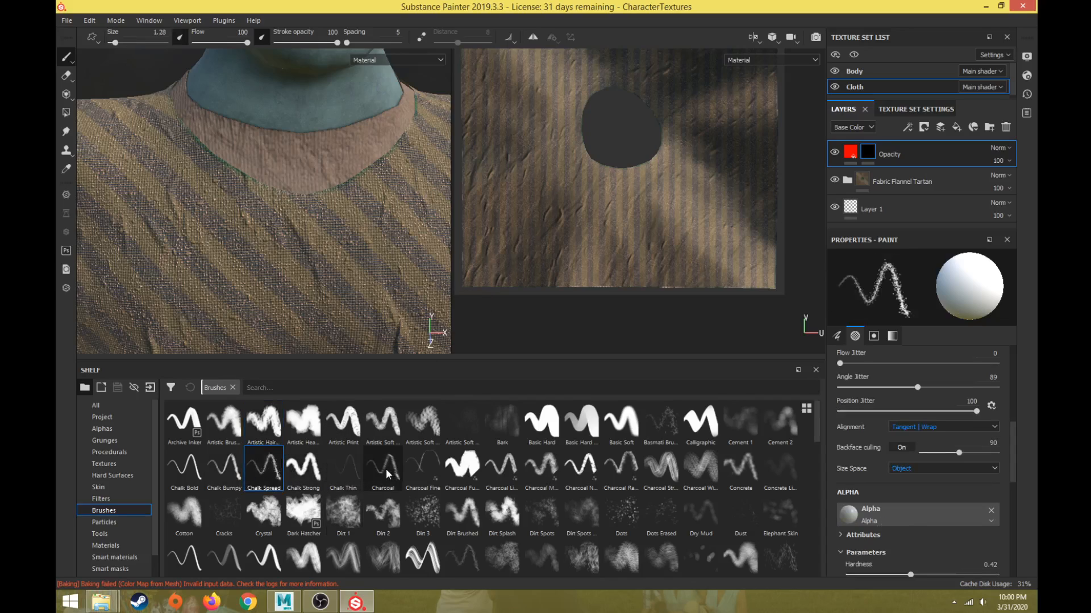
left_click(502, 469)
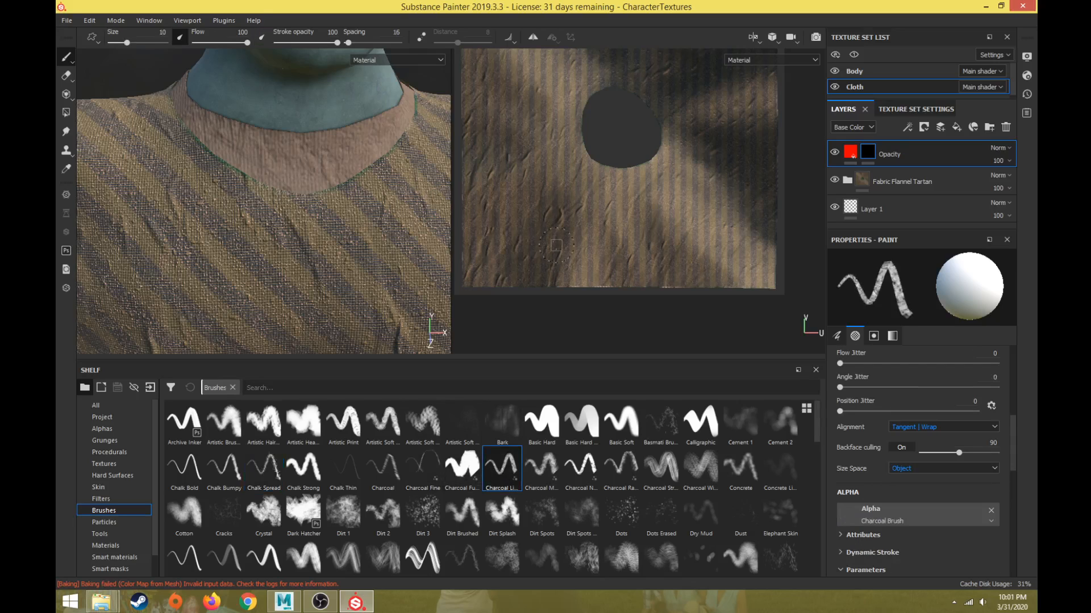
scroll(630, 168, "up", 3)
scroll(629, 168, "up", 2)
mouse_move(653, 142)
left_mouse_down()
mouse_move(689, 147)
mouse_move(694, 137)
left_mouse_up()
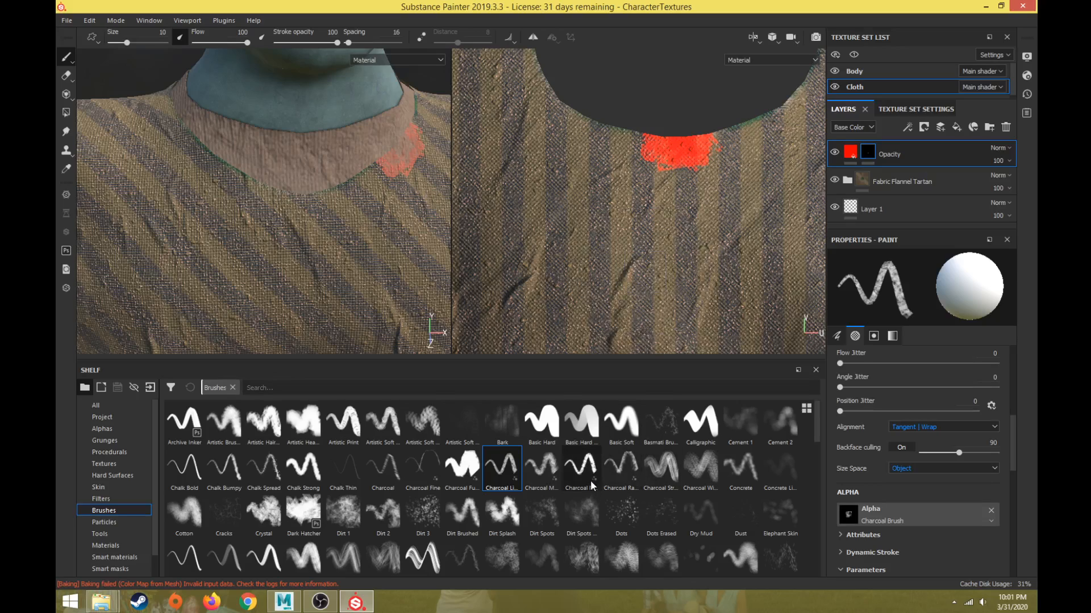
key("ctrl+z")
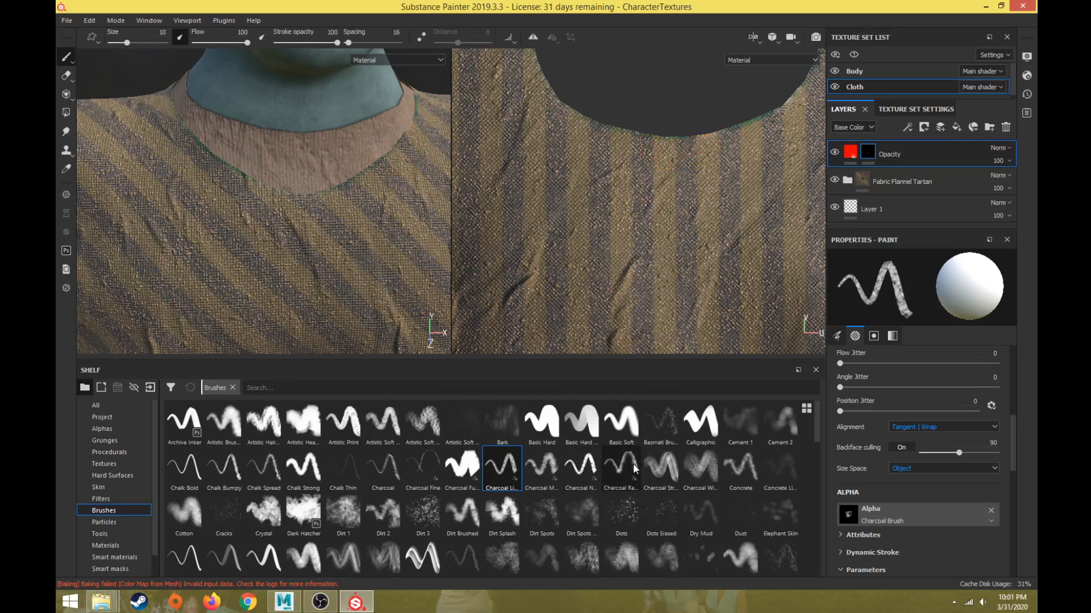
Paint a ragged patch on the mask at the neck hole's lower edge with the Chalk Strong brush and inspect it on the model.
left_click(388, 476)
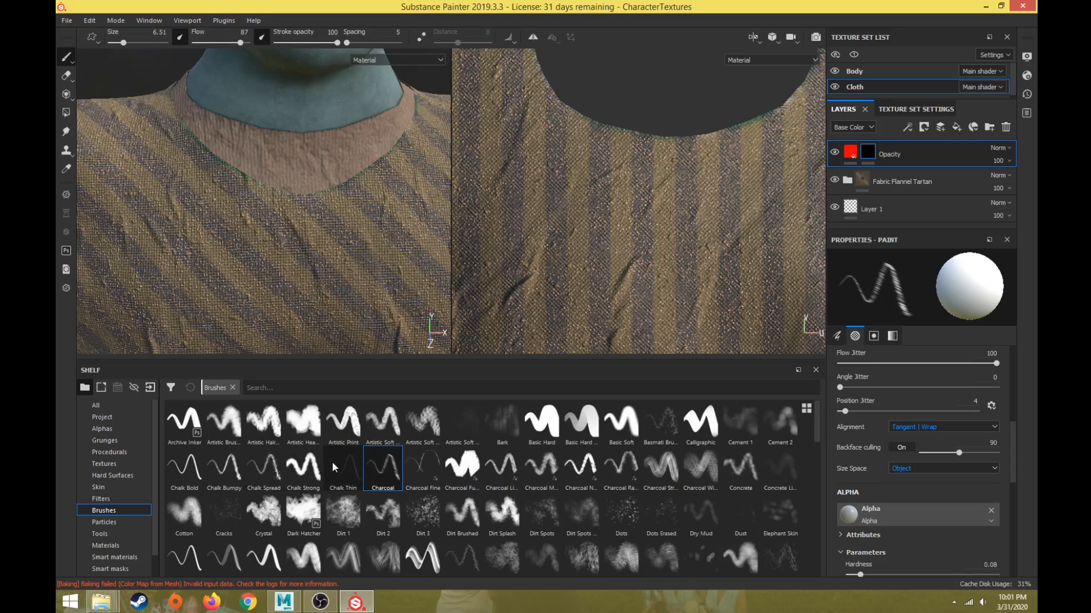
left_click(303, 467)
left_click(670, 149)
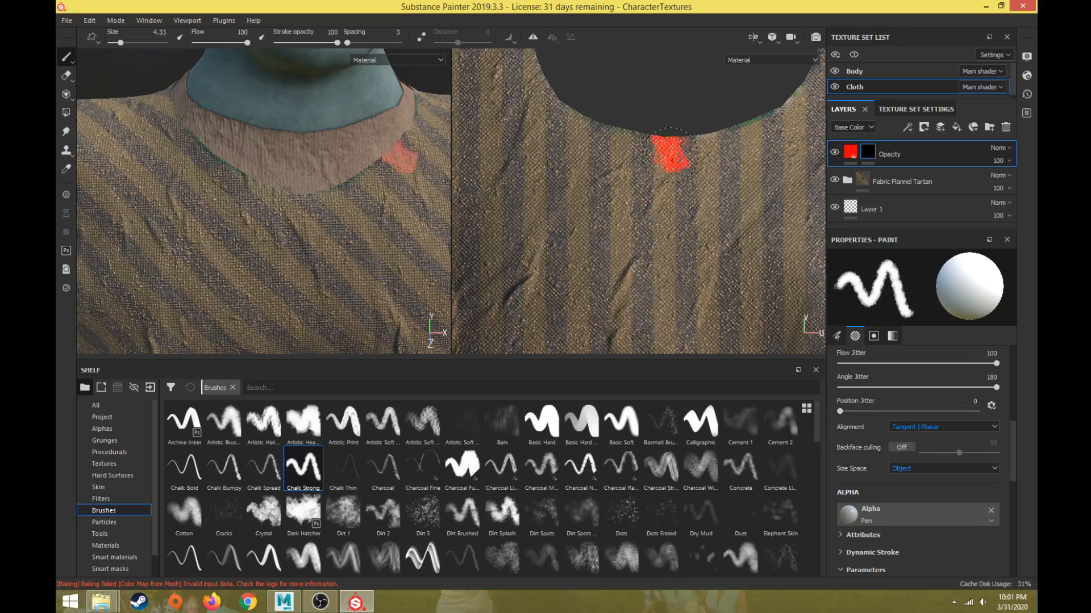
left_click_drag(670, 149, 707, 105)
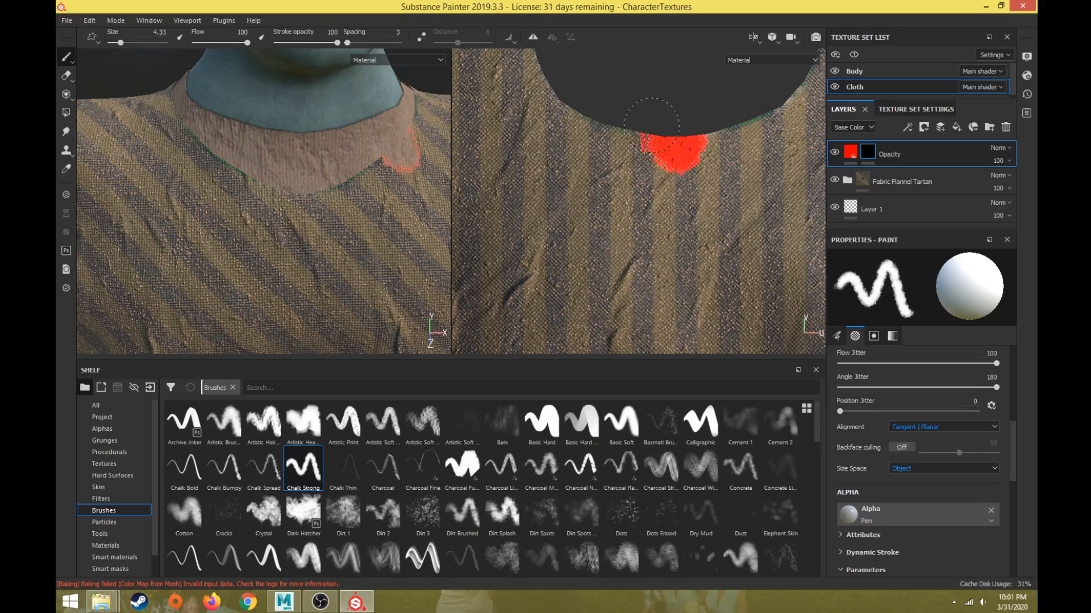
scroll(341, 170, "up", 3)
left_click_drag(341, 170, 243, 227, "alt")
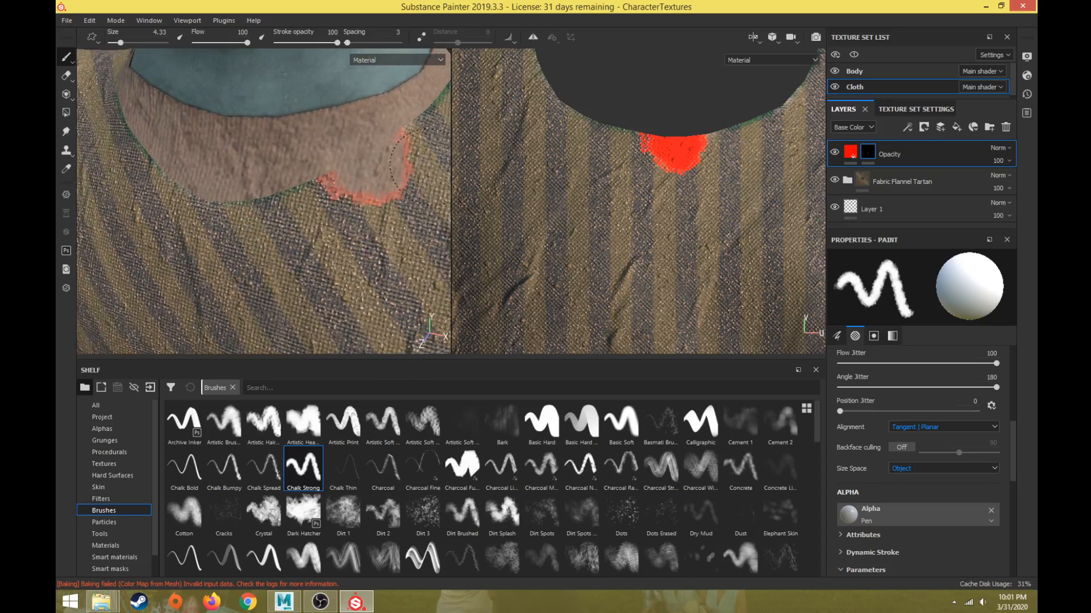
Extend the ragged cut-out along the lower and lower-left edge of the neck hole in the UV view.
mouse_move(659, 142)
left_mouse_down()
mouse_move(622, 142)
mouse_move(593, 117)
left_mouse_up()
scroll(593, 116, "down", 4)
middle_click_drag(597, 119, 652, 196, "alt")
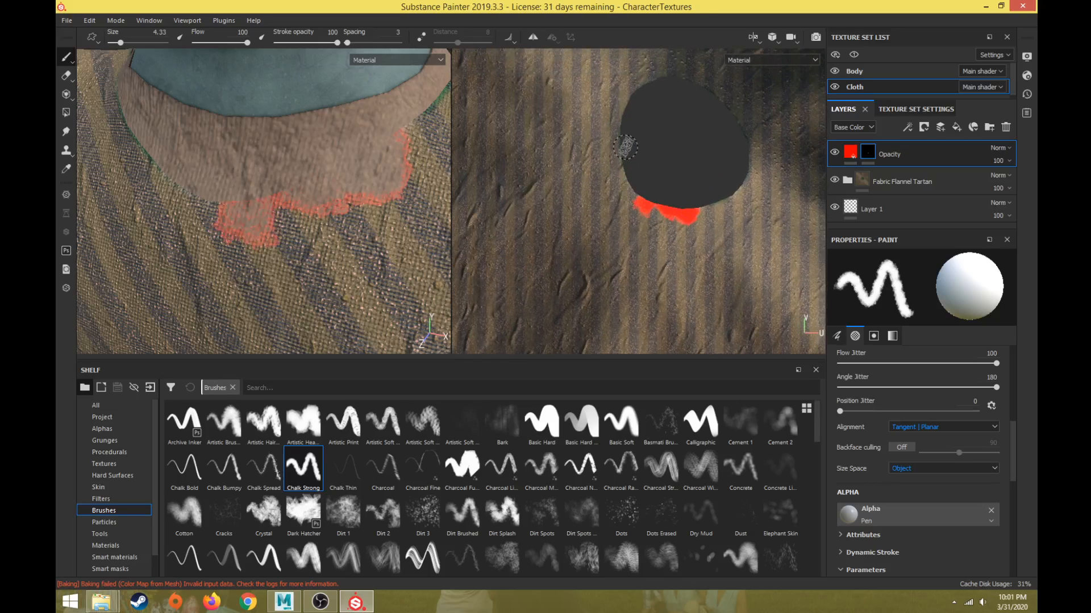
mouse_move(625, 147)
left_mouse_down()
mouse_move(631, 202)
mouse_move(659, 214)
mouse_move(680, 209)
left_mouse_up()
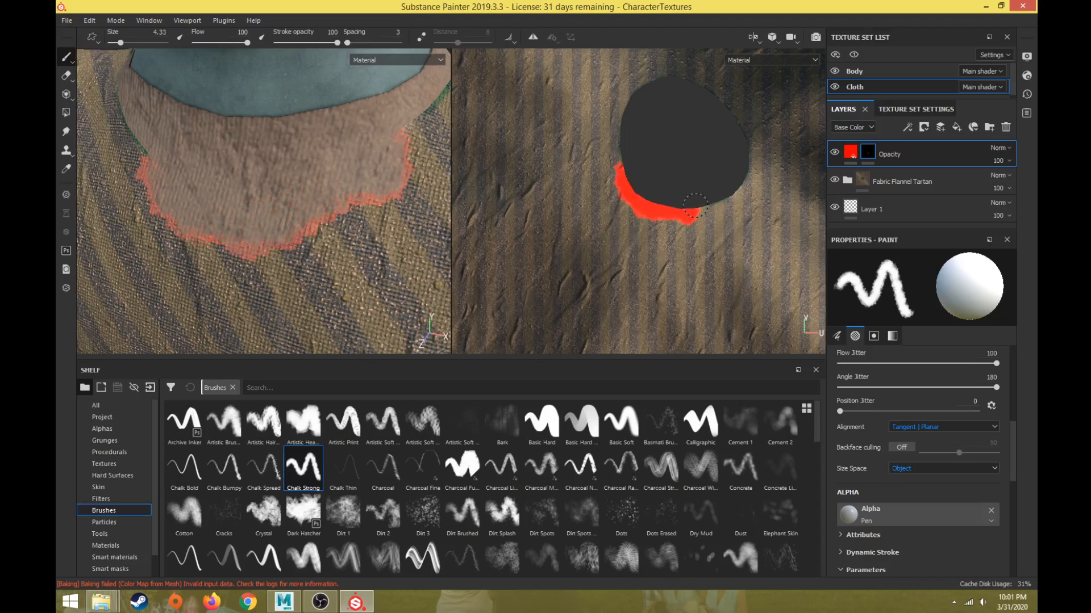
scroll(696, 205, "up", 6)
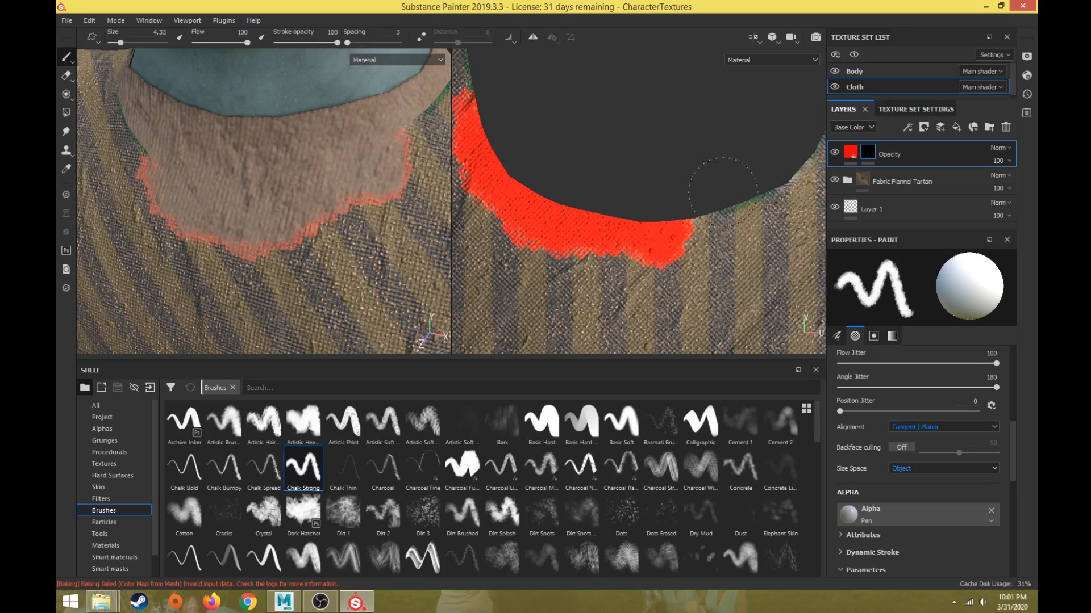
left_click_drag(722, 190, 687, 218)
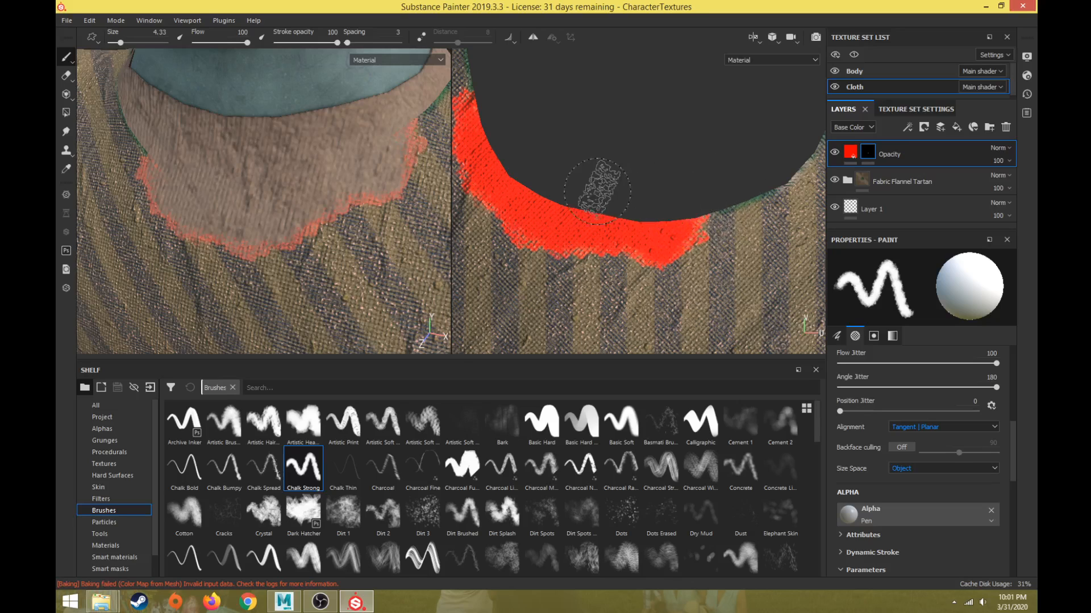
mouse_move(514, 150)
left_mouse_down("alt")
mouse_move(562, 171)
mouse_move(576, 190)
mouse_move(528, 177)
left_mouse_up("alt")
scroll(533, 177, "down", 2)
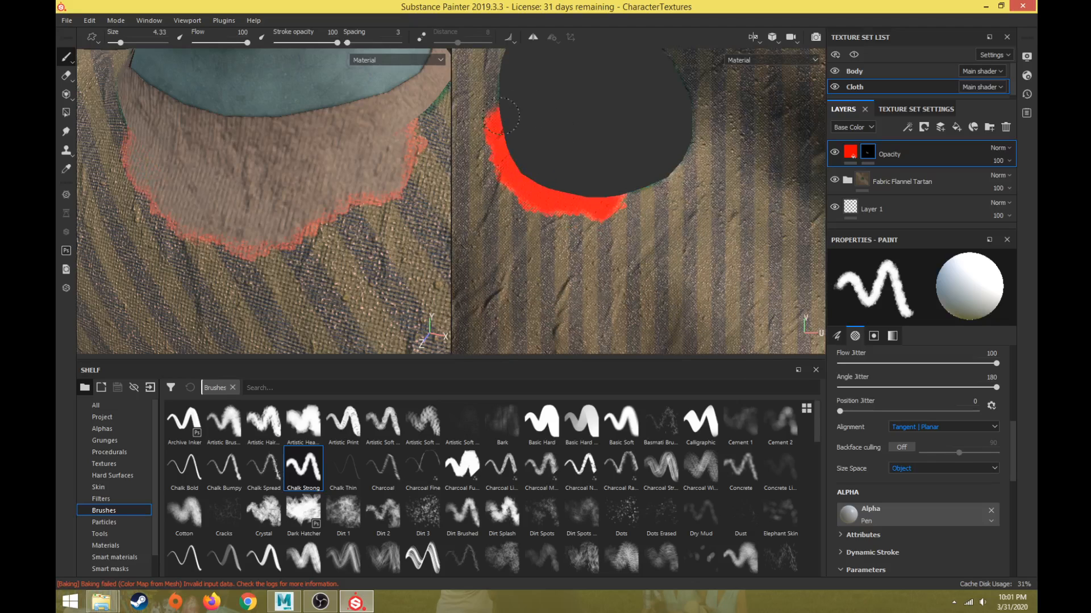
Reduce the brush size to 1.65 and paint two small separate tears on the neck hole's right side in the UV view.
scroll(580, 131, "down", 1)
middle_click_drag(581, 139, 564, 153, "alt")
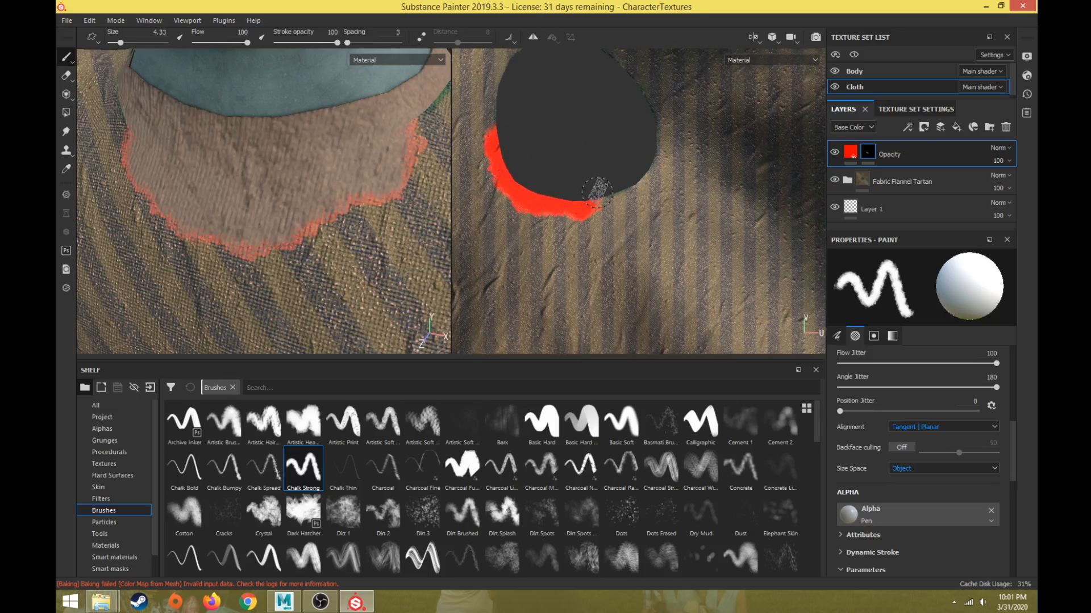
right_click_drag(635, 177, 626, 185, "ctrl")
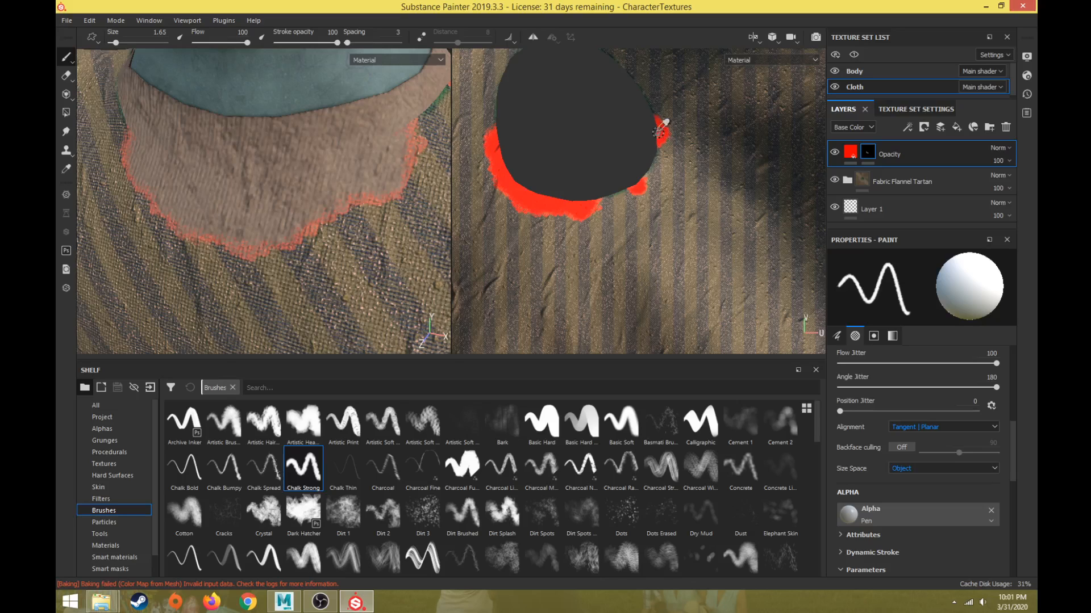
Reduce the brush size to 0.47 and set its grayscale value to 1 for detailing the tear on the neck hole's right edge.
key("p")
scroll(608, 122, "up", 5)
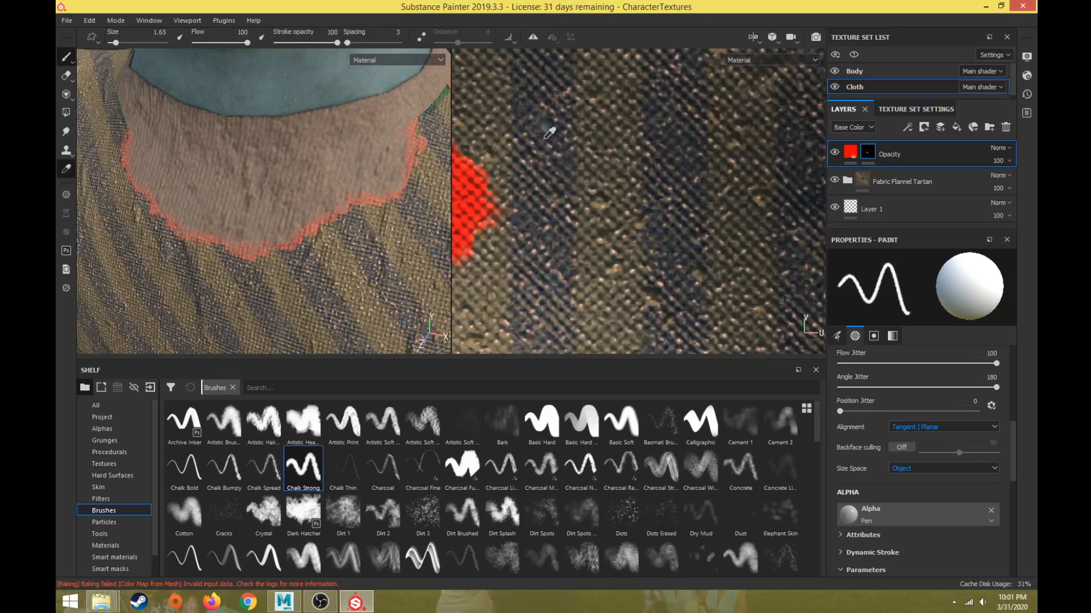
middle_click_drag(549, 132, 654, 150)
right_click_drag(592, 154, 575, 154, "ctrl")
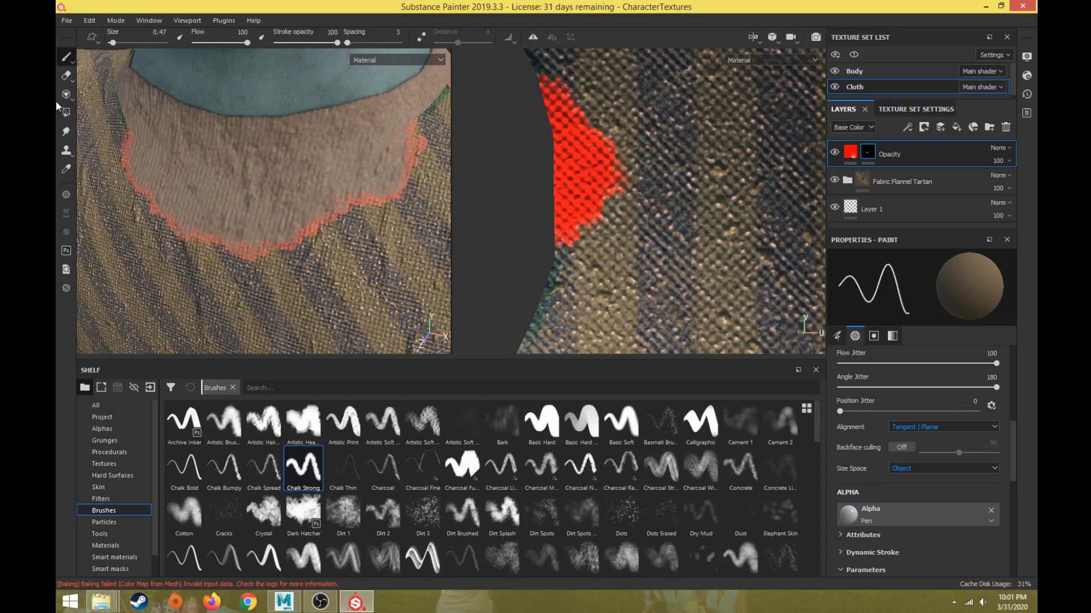
scroll(903, 390, "down", 4)
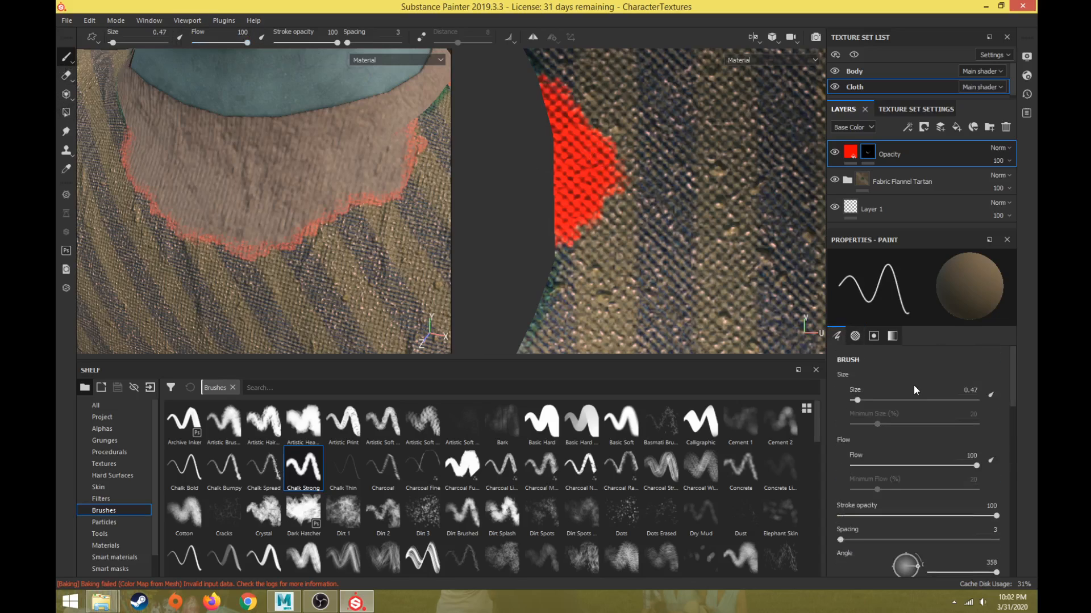
scroll(898, 394, "down", 5)
left_click_drag(910, 402, 1006, 399)
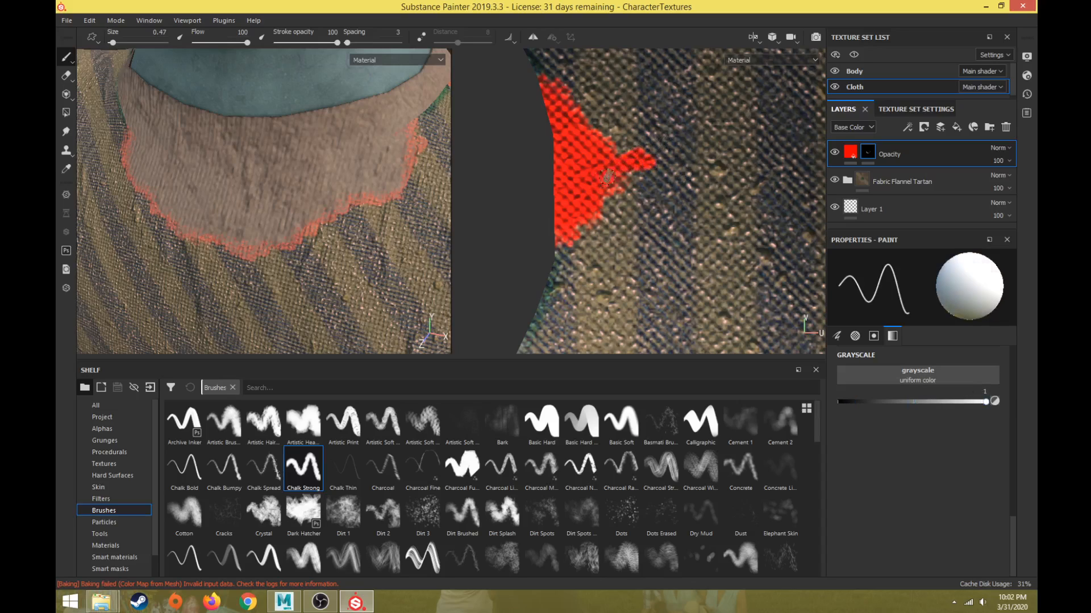
Paint narrow pointed rips outward from the tear on the neck hole's right edge, varying the brush size between about 0.5 and 0.85.
key("bracketleft")
key("bracketright")
key("bracketright")
key("bracketright")
key("bracketright")
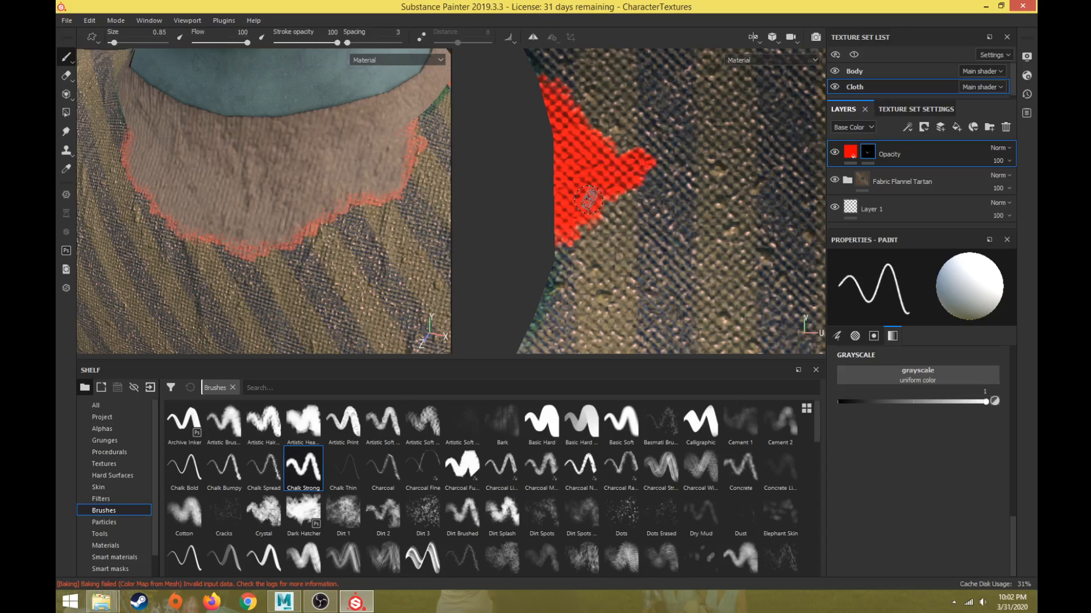
key("bracketleft")
mouse_move(600, 204)
left_mouse_down()
mouse_move(658, 200)
mouse_move(607, 204)
left_mouse_up()
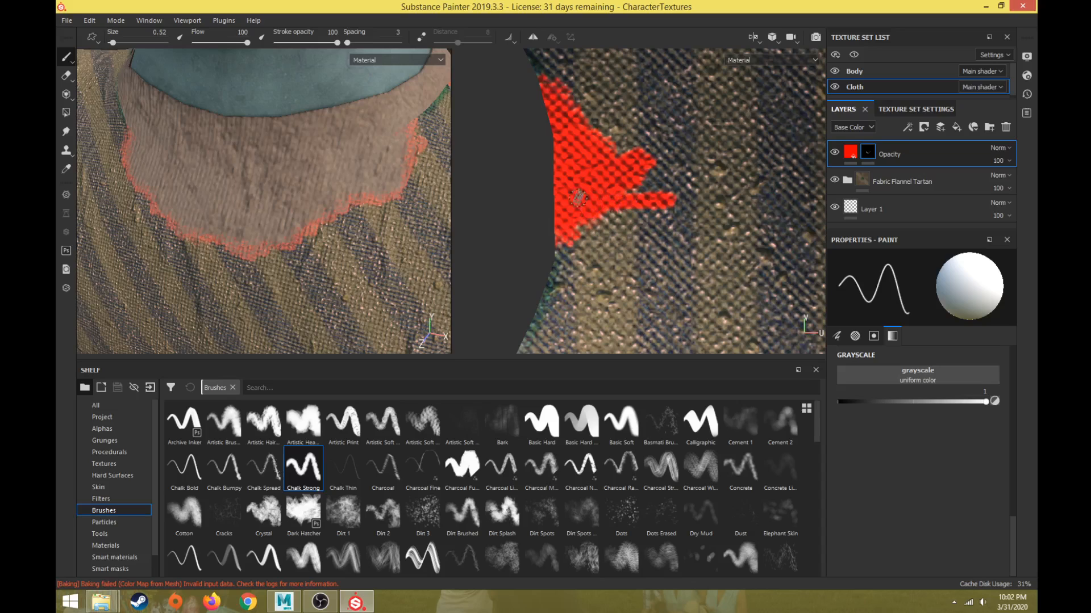
Paint another pointed rip on the right-edge tear and extend a thin tear upward along the neck hole's edge in the UV view.
left_click_drag(398, 162, 352, 178, "alt")
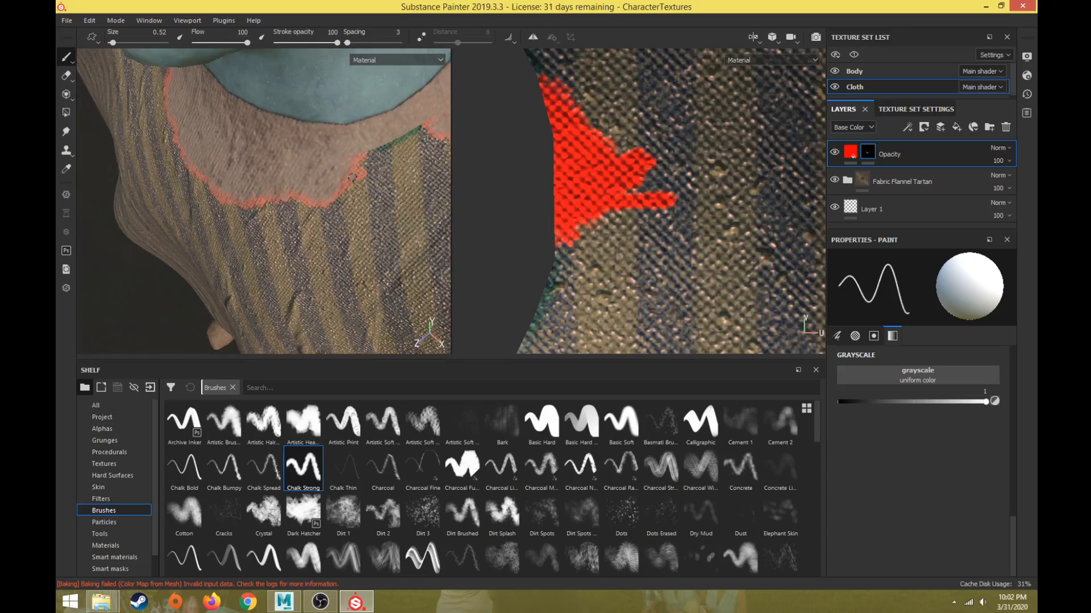
mouse_move(401, 125)
left_mouse_down("alt")
mouse_move(253, 176)
mouse_move(224, 163)
mouse_move(290, 200)
mouse_move(301, 171)
mouse_move(398, 136)
left_mouse_up("alt")
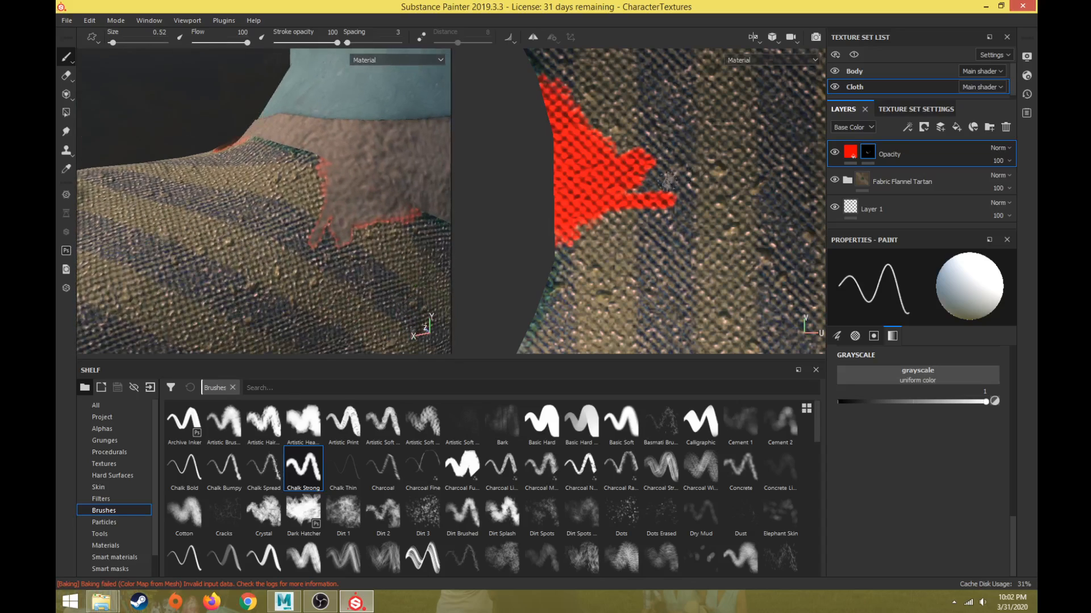
left_click_drag(569, 116, 605, 110)
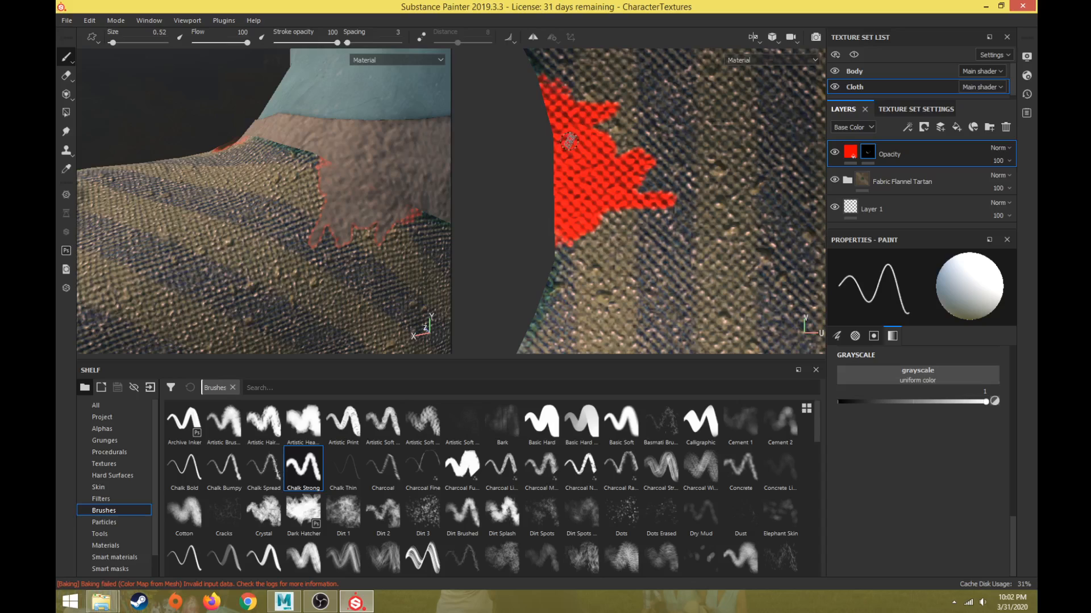
middle_click_drag(545, 89, 582, 202, "alt")
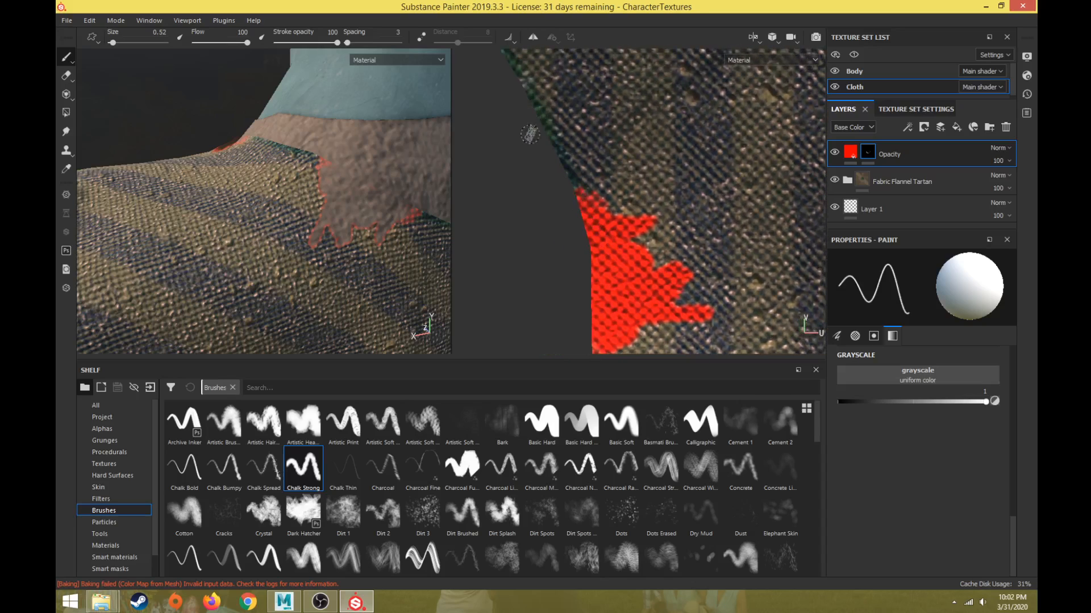
mouse_move(579, 86)
left_mouse_down()
mouse_move(552, 135)
mouse_move(571, 182)
left_mouse_up()
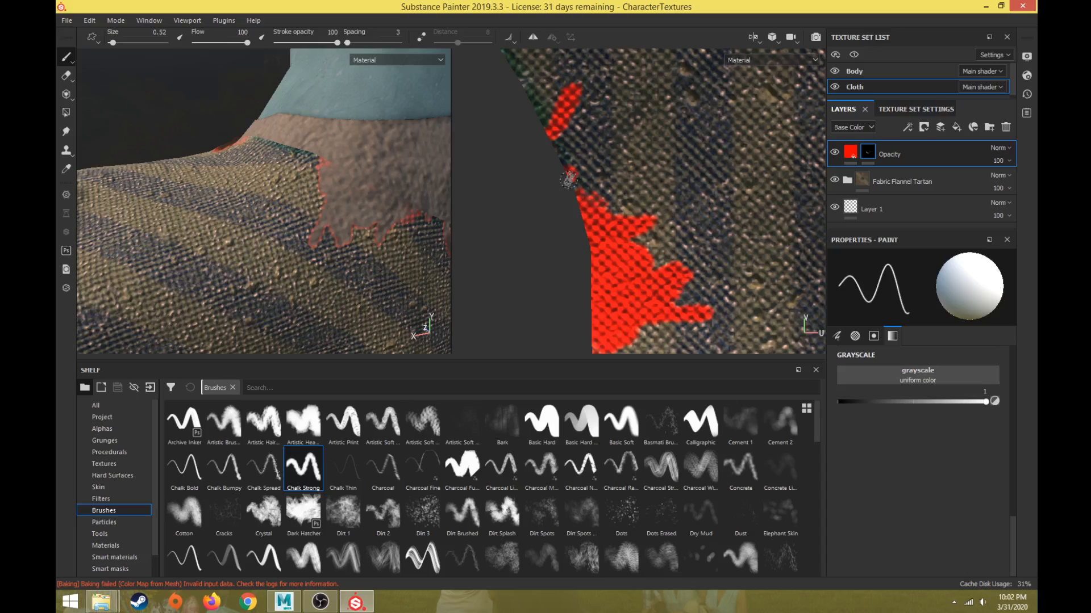
left_click_drag(560, 139, 560, 153)
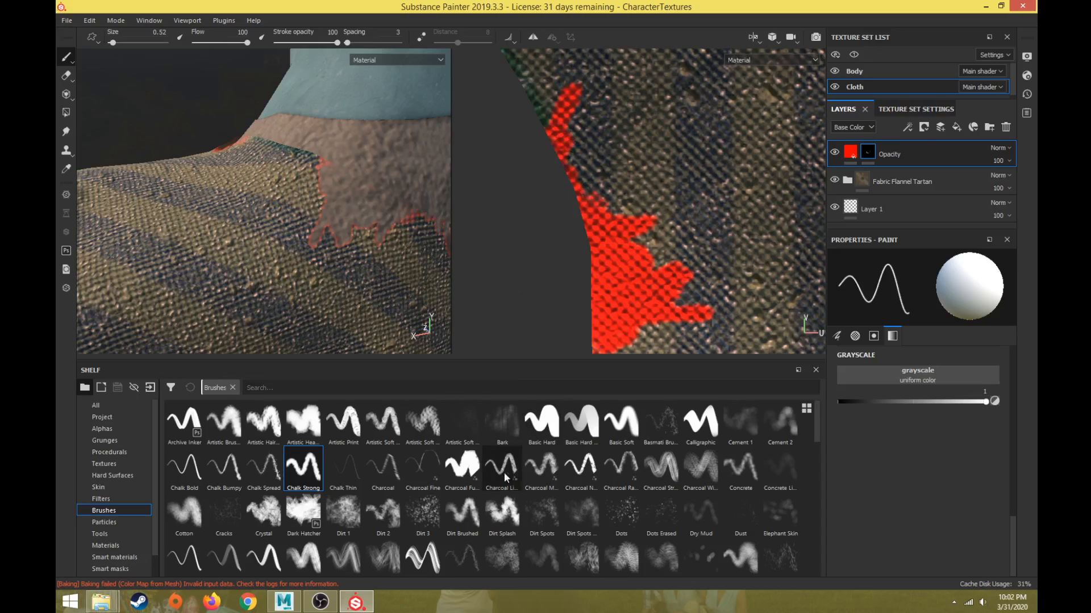
Switch to the Shahn brush, reduce its size to about 3, and keep its alignment at Tangent | Planar.
scroll(532, 512, "down", 6)
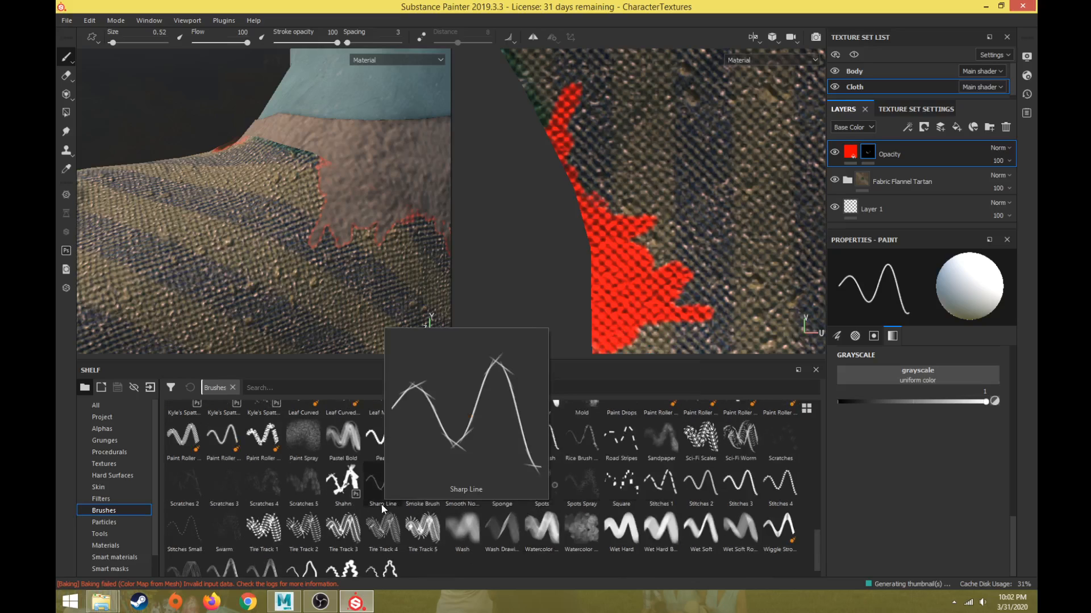
left_click(345, 484)
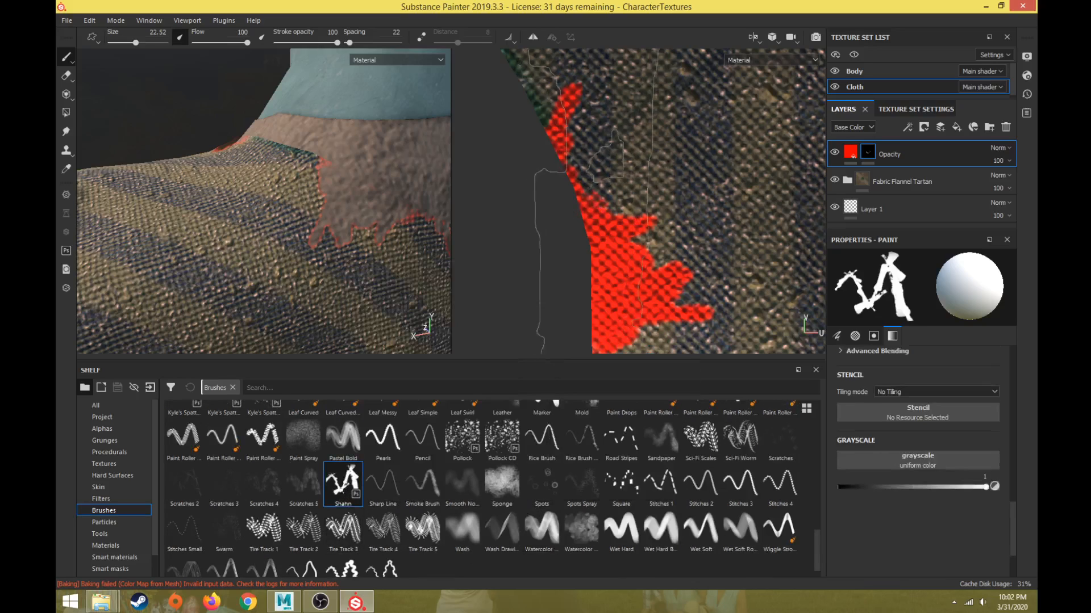
right_click_drag(575, 210, 475, 210, "ctrl")
scroll(850, 427, "up", 5)
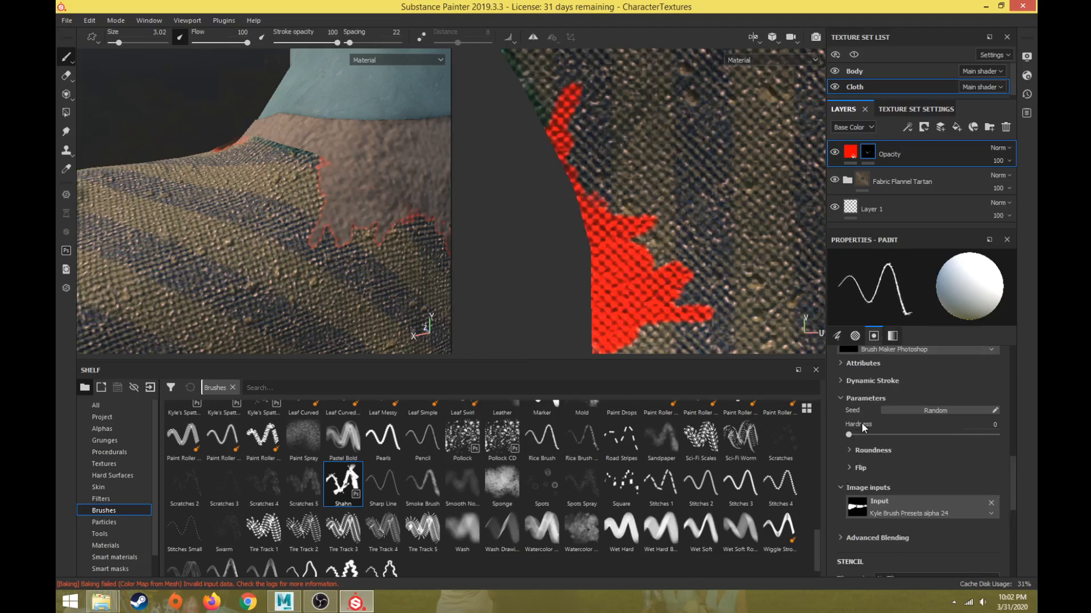
left_click(914, 442)
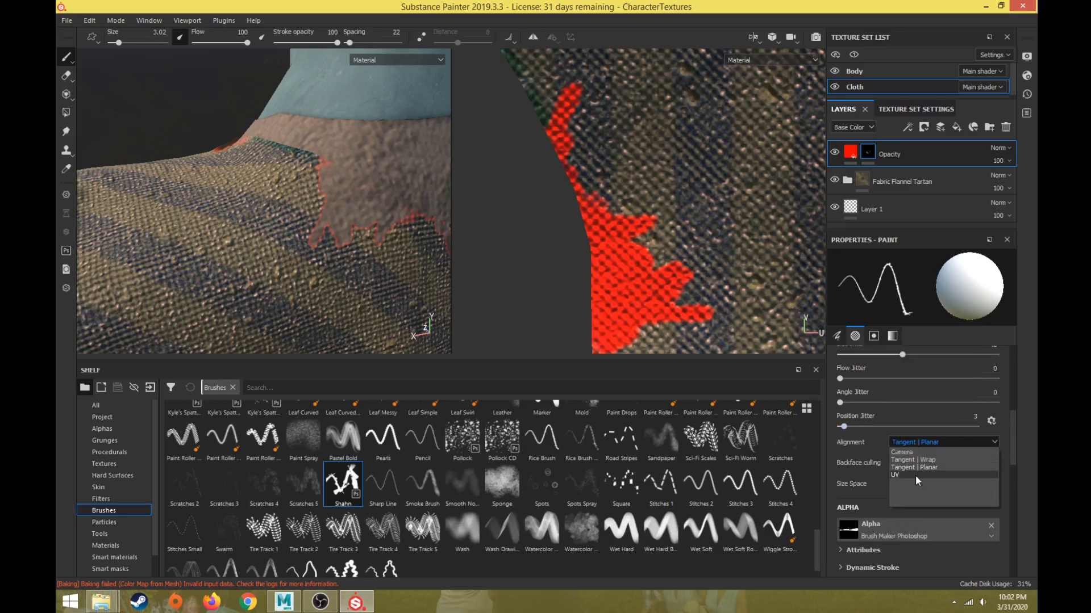
left_click(915, 439)
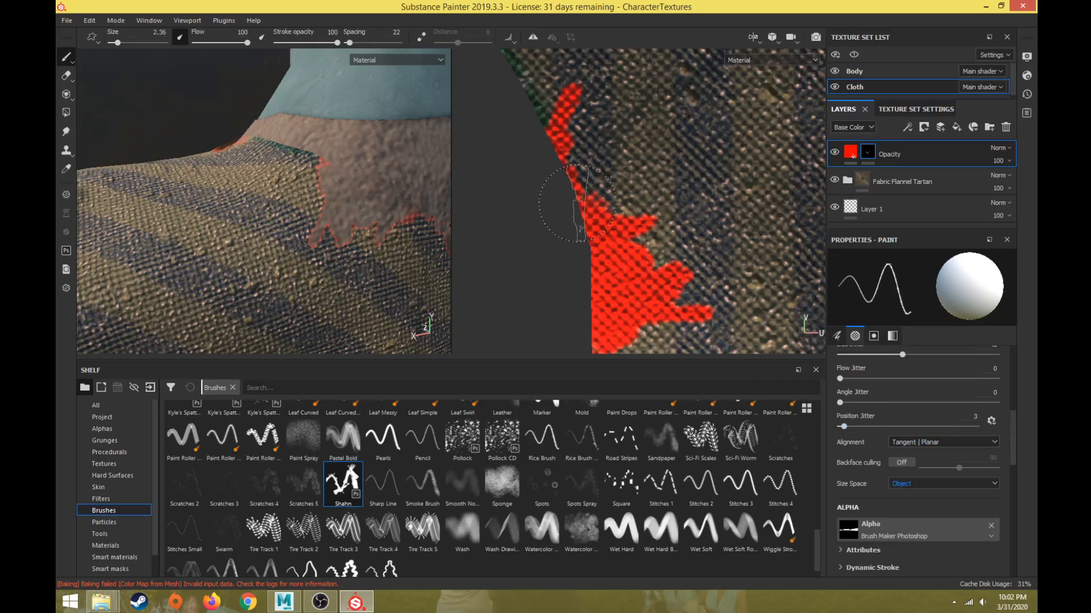
Reduce the brush size to 1.29 and paint frayed, branching tears up the neck hole's upper-right edge in the UV view.
right_click_drag(576, 194, 539, 194, "ctrl")
left_click_drag(576, 194, 577, 197)
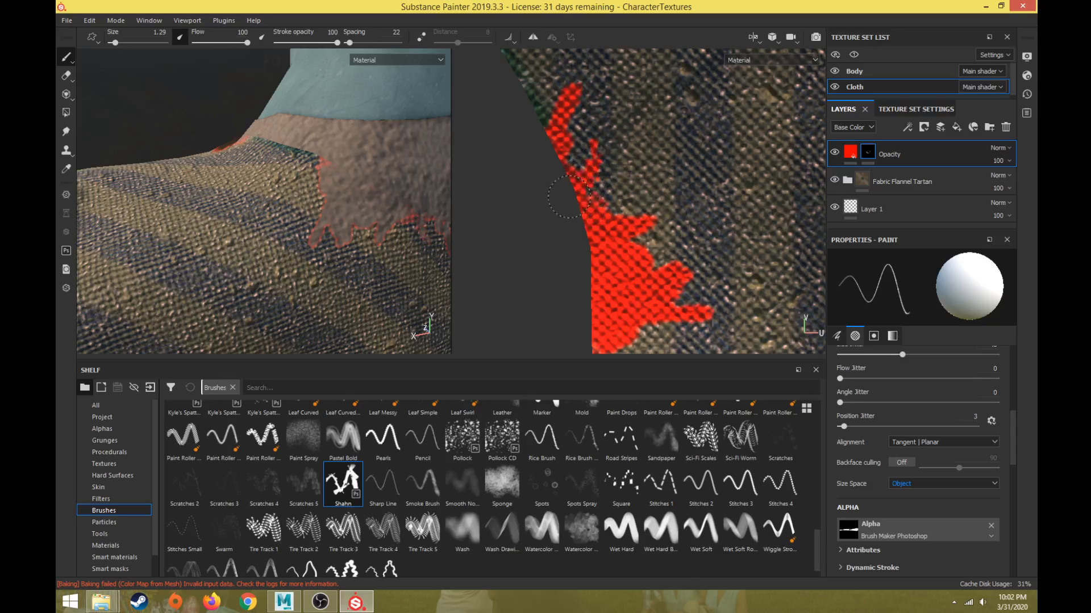
mouse_move(377, 215)
left_mouse_down("alt")
mouse_move(309, 196)
mouse_move(324, 185)
left_mouse_up("alt")
mouse_move(570, 142)
left_mouse_down()
mouse_move(585, 162)
mouse_move(567, 79)
left_mouse_up()
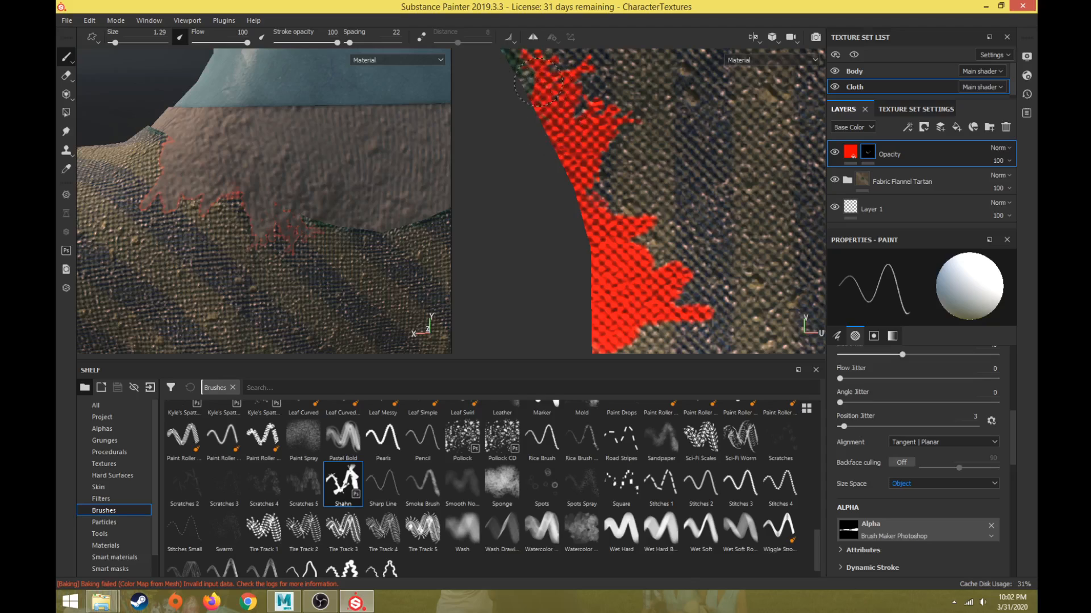
middle_click_drag(537, 85, 534, 210)
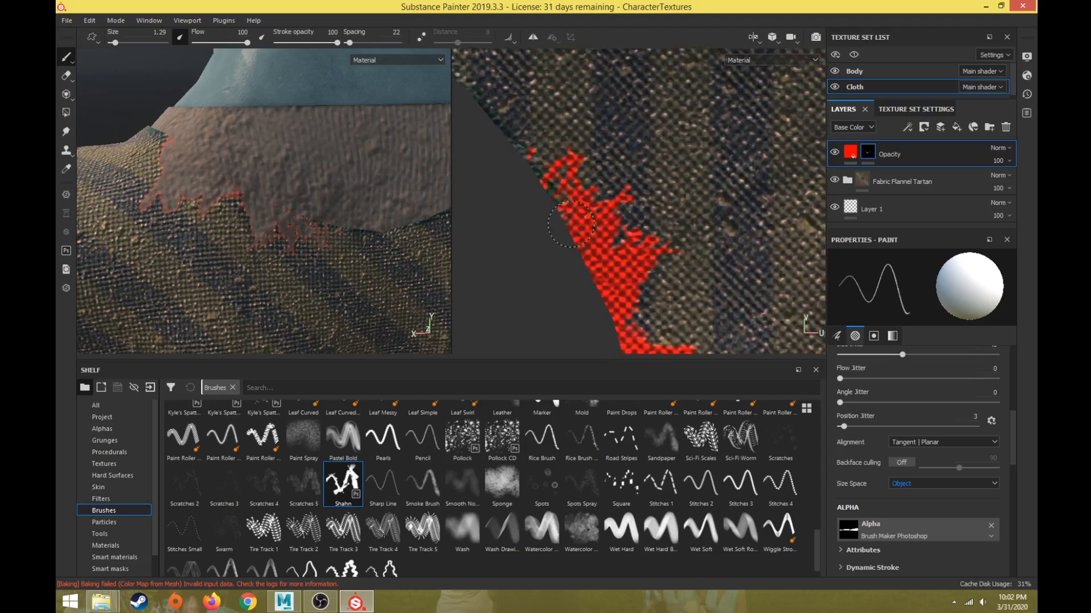
mouse_move(571, 224)
left_mouse_down()
mouse_move(495, 102)
mouse_move(511, 131)
left_mouse_up()
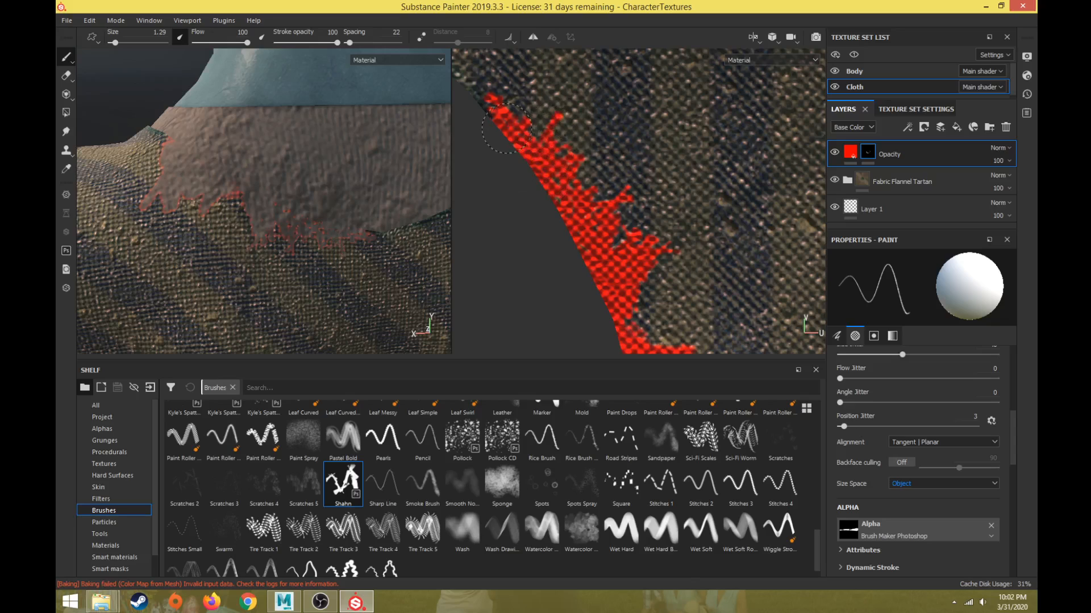
middle_click_drag(505, 132, 598, 200)
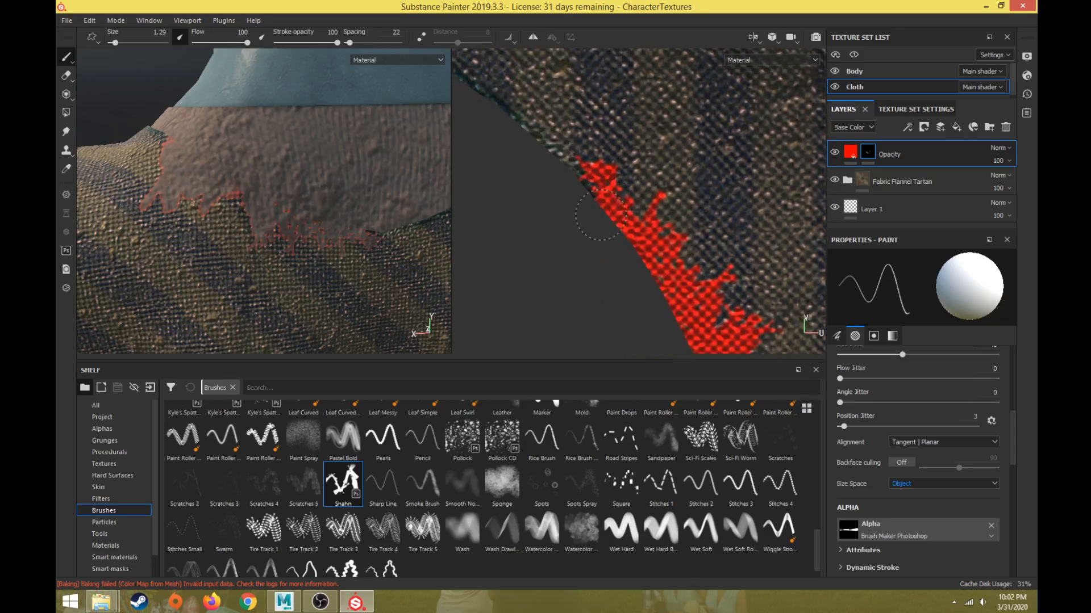
mouse_move(569, 165)
left_mouse_down()
mouse_move(600, 96)
mouse_move(568, 172)
left_mouse_up()
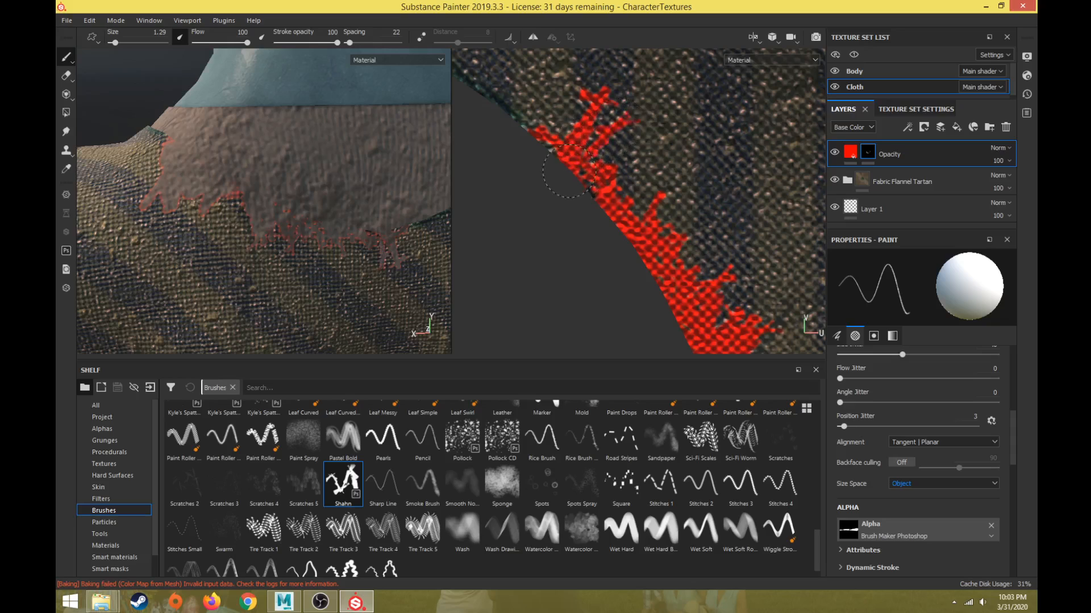
Continue the frayed tears from the upper-right edge toward the top of the neck hole in the UV view.
middle_click_drag(539, 174, 627, 269, "alt")
mouse_move(622, 220)
left_mouse_down()
mouse_move(561, 169)
mouse_move(584, 200)
mouse_move(521, 154)
mouse_move(535, 154)
left_mouse_up()
middle_click_drag(535, 179, 644, 233, "alt")
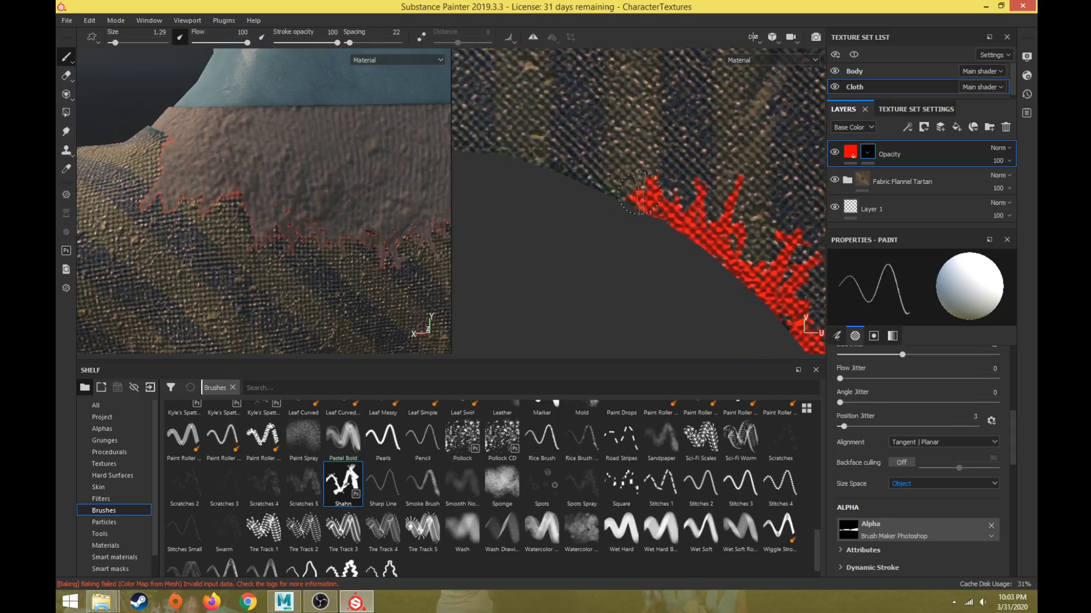
left_click_drag(539, 175, 603, 186)
right_click_drag(596, 188, 568, 227, "alt")
middle_click_drag(575, 219, 587, 125, "alt")
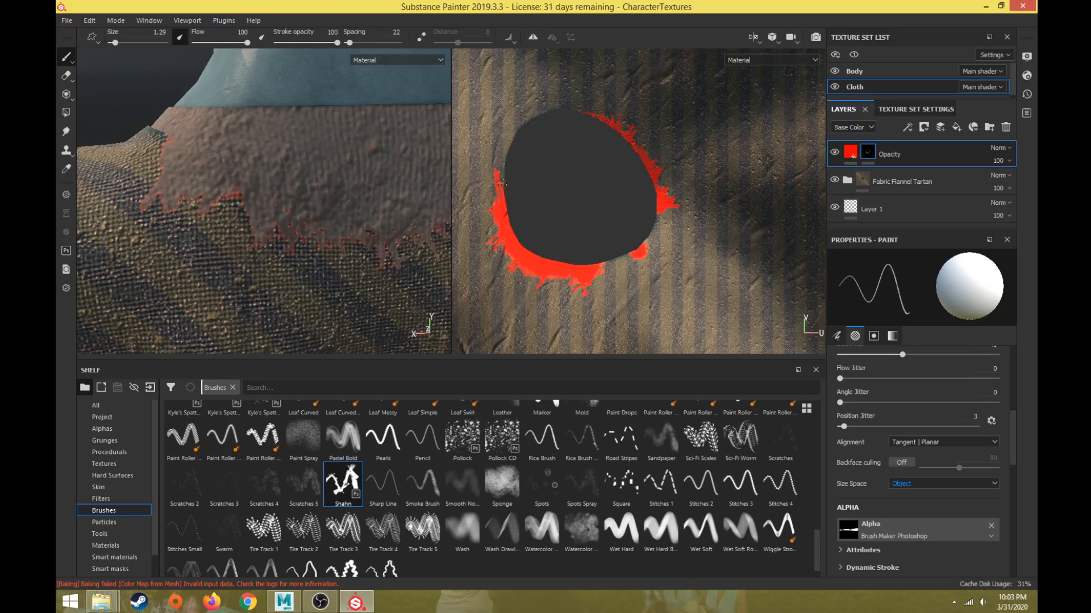
Paint frayed tears along the neck hole's left and upper-left edges up to the top in the UV view.
scroll(512, 167, "up", 6)
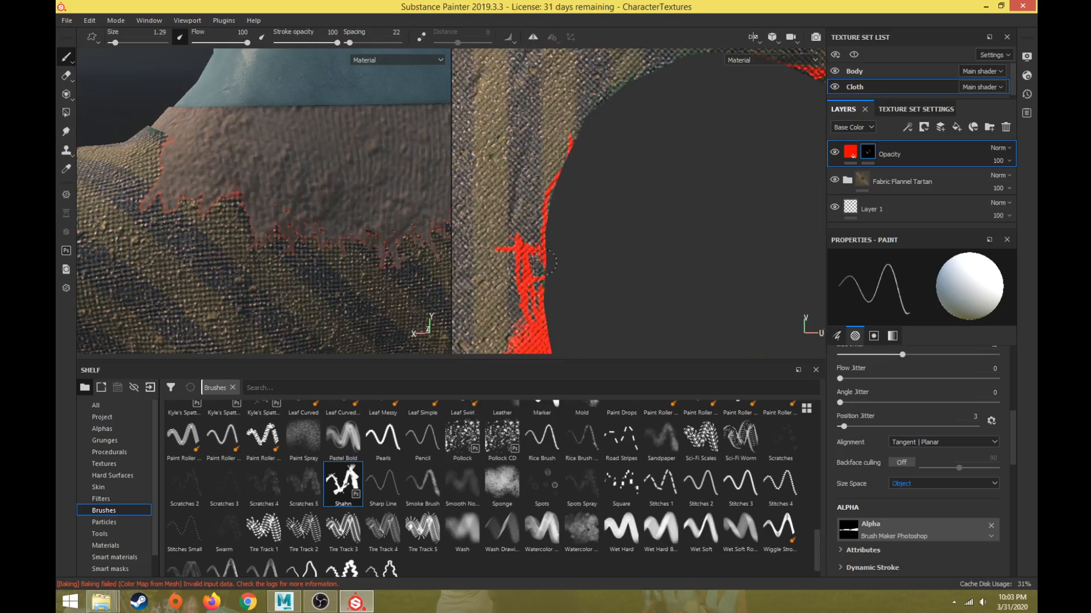
left_click_drag(590, 111, 600, 89)
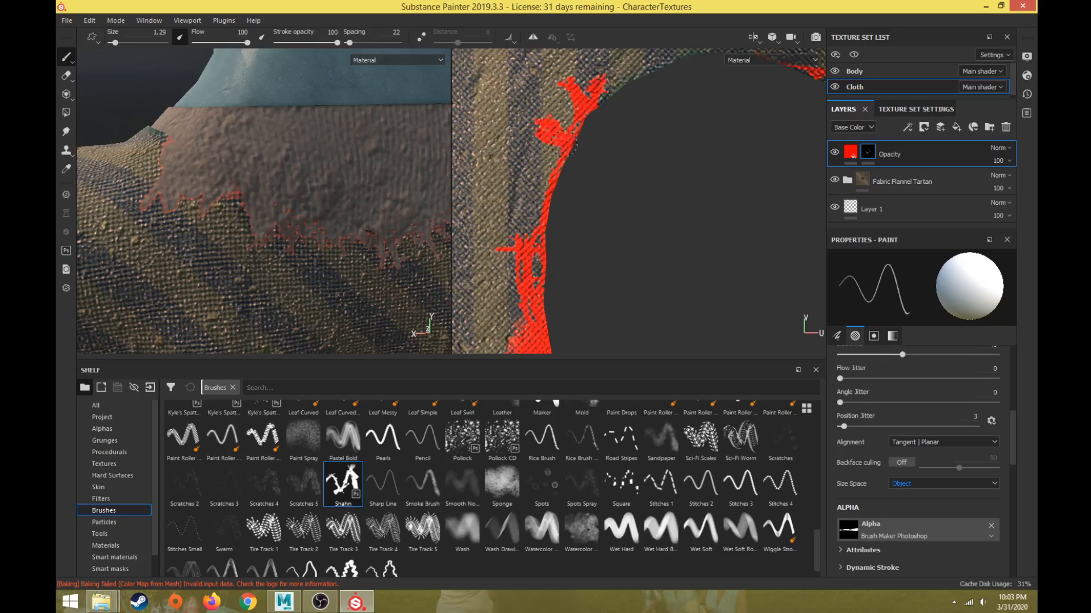
left_click_drag(573, 142, 559, 154)
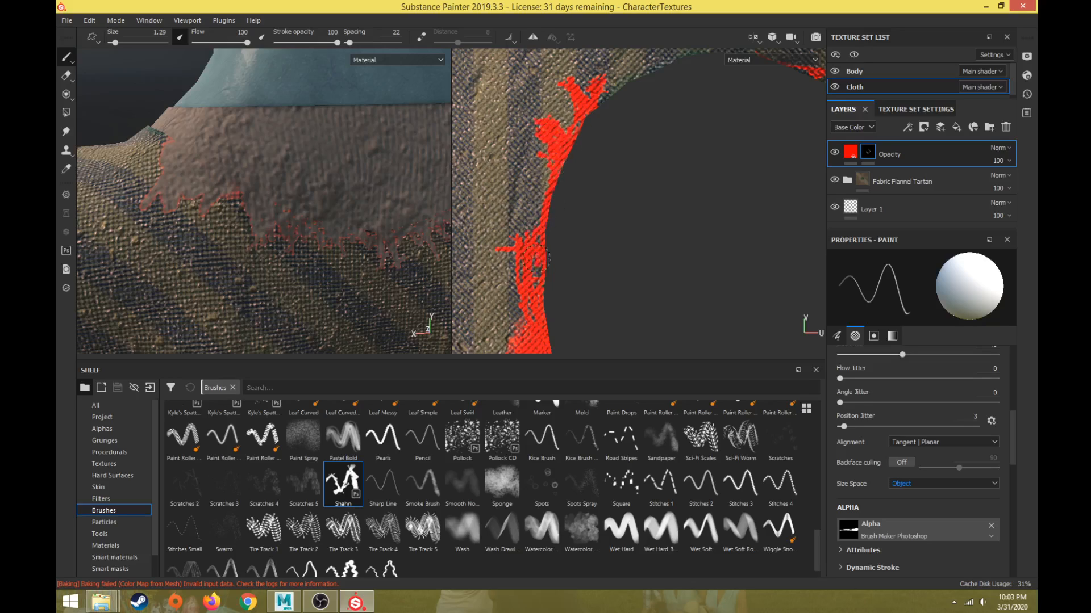
middle_click_drag(614, 151, 577, 246)
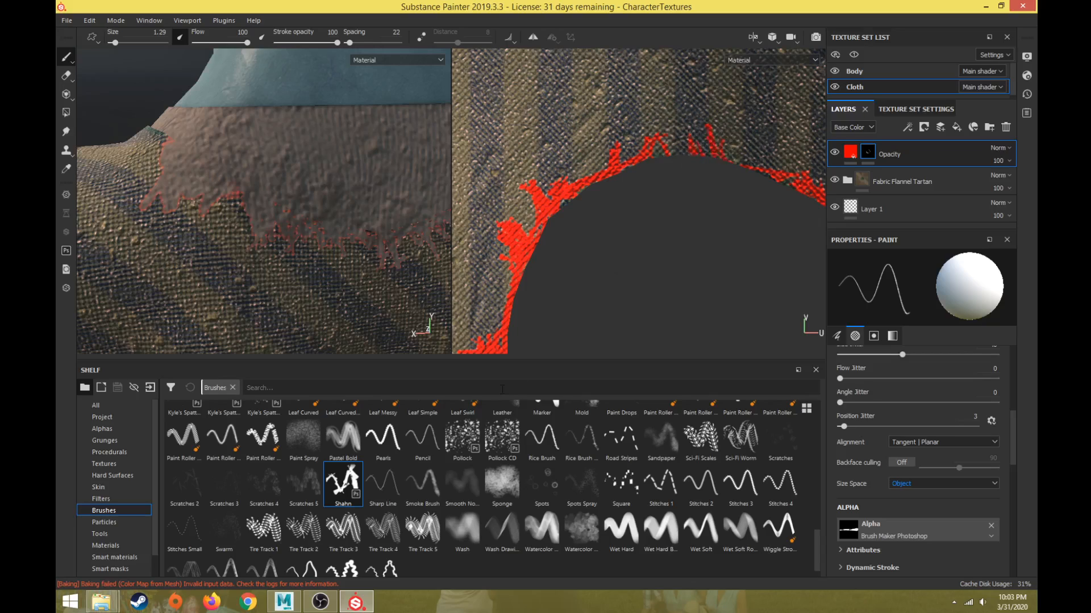
Switch to the solid, ragged-edged Kyle's Real brush and reduce its size to 1.29.
scroll(423, 516, "up", 3)
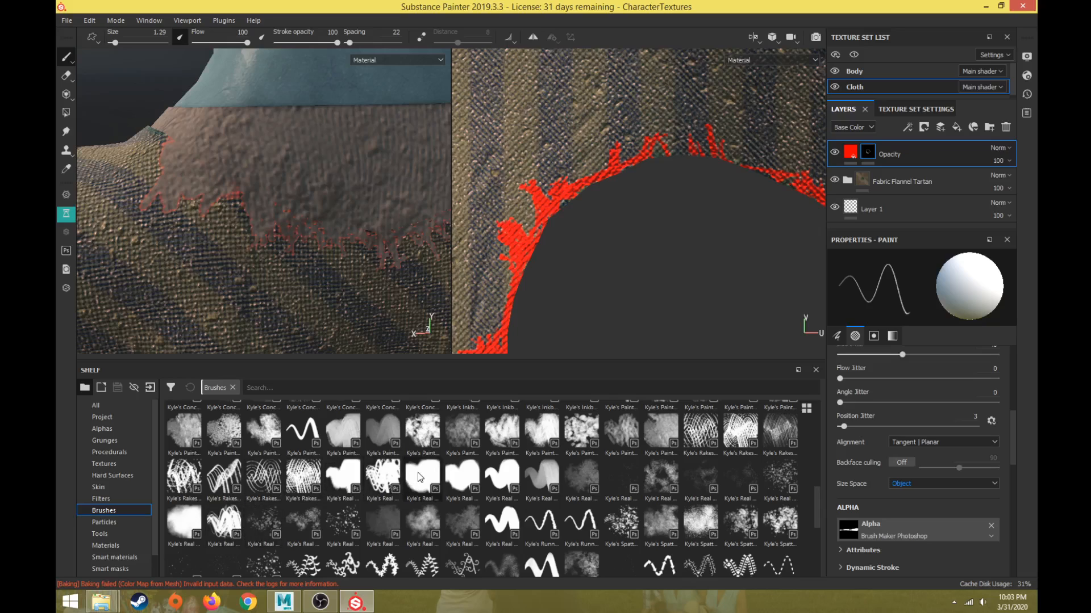
left_click(344, 476)
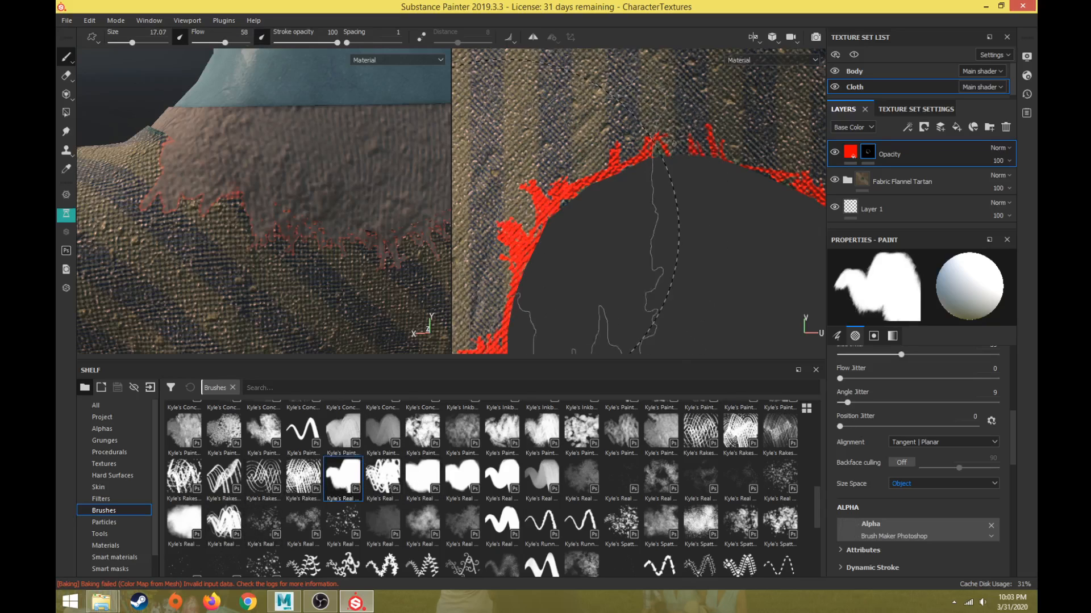
key("[")
key("[")
key("[")
key("[")
key("[")
key("[")
key("[")
key("[")
key("[")
key("[")
key("[")
key("[")
key("[")
key("[")
key("[")
key("[")
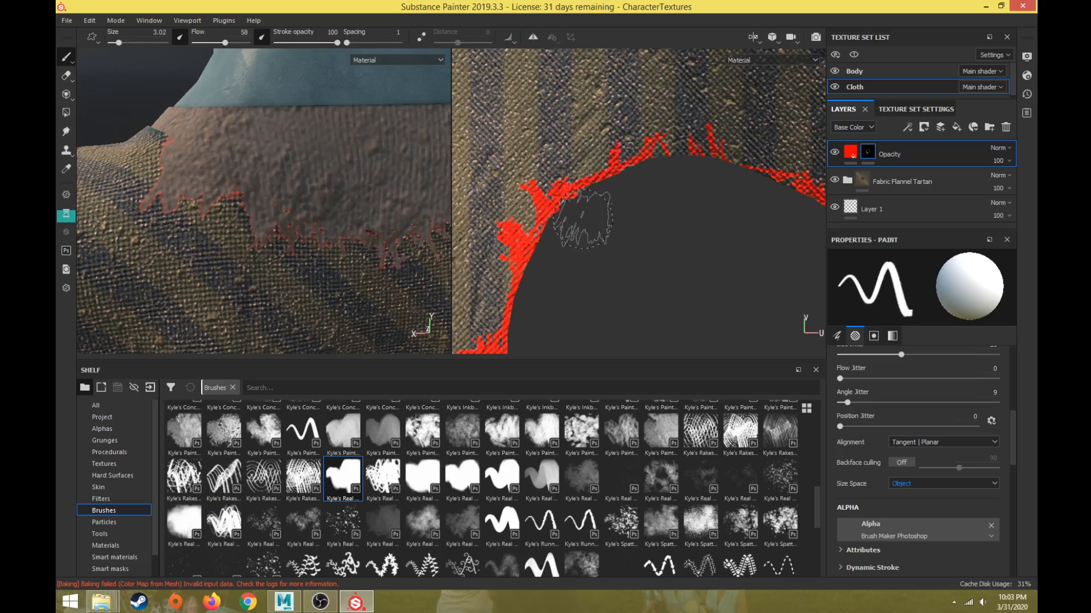
key("[")
key("[")
key("[")
key("[")
key("[")
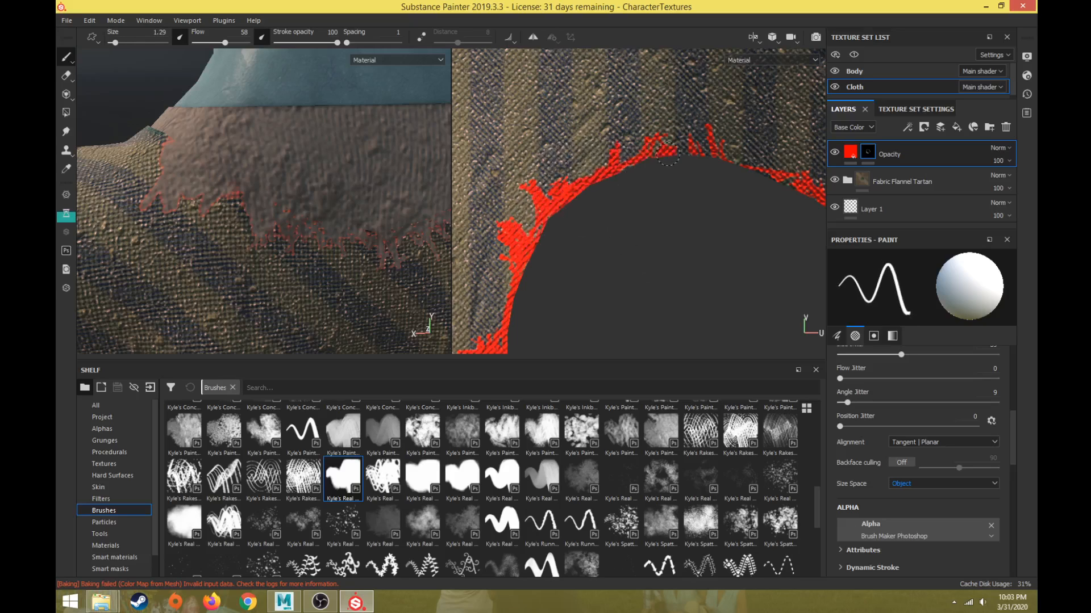
Thicken the cut-out along the neck hole's top and right edges in the UV view and save the project.
left_click_drag(740, 161, 802, 189)
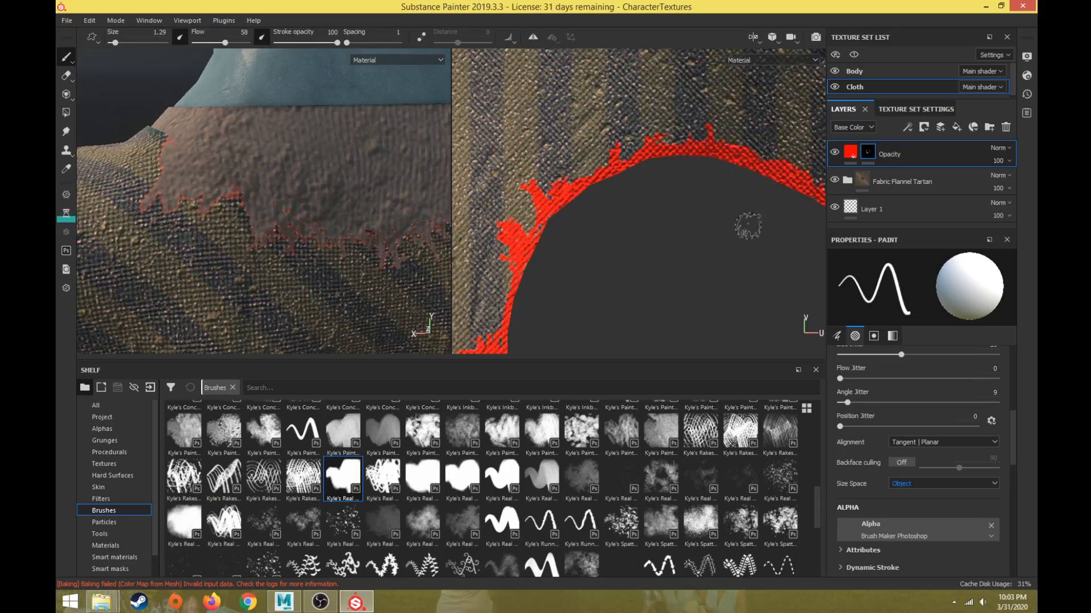
middle_click_drag(762, 228, 501, 179)
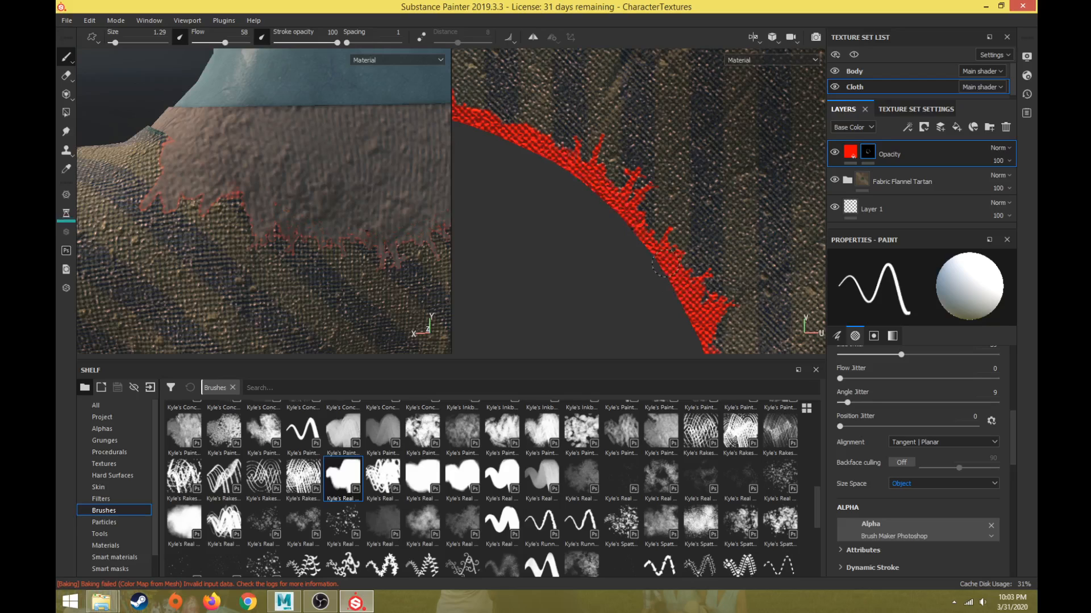
middle_click_drag(668, 316, 626, 149, "alt")
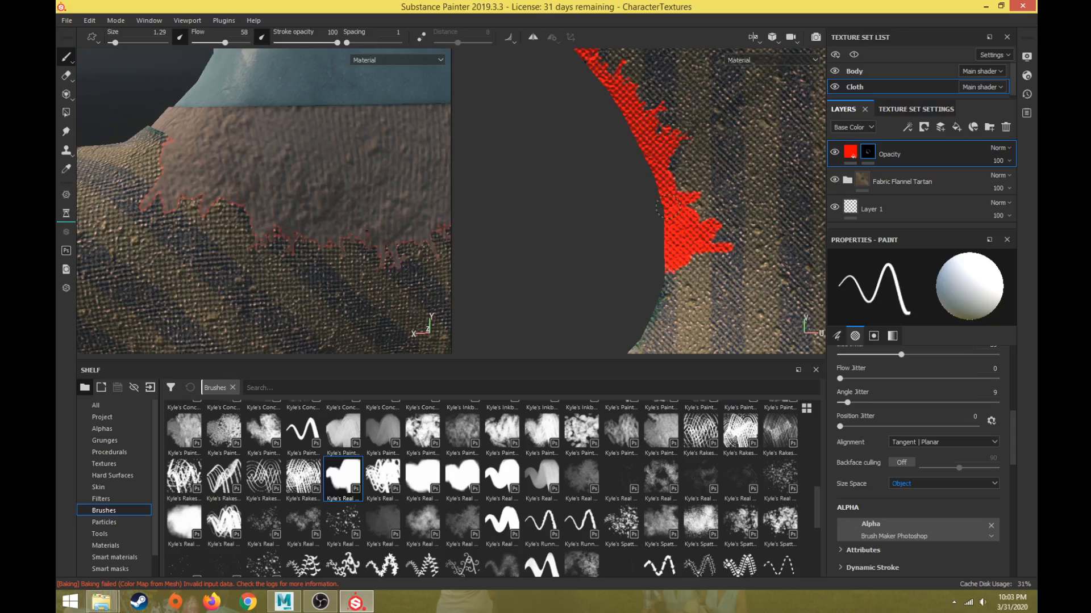
key("ctrl+s")
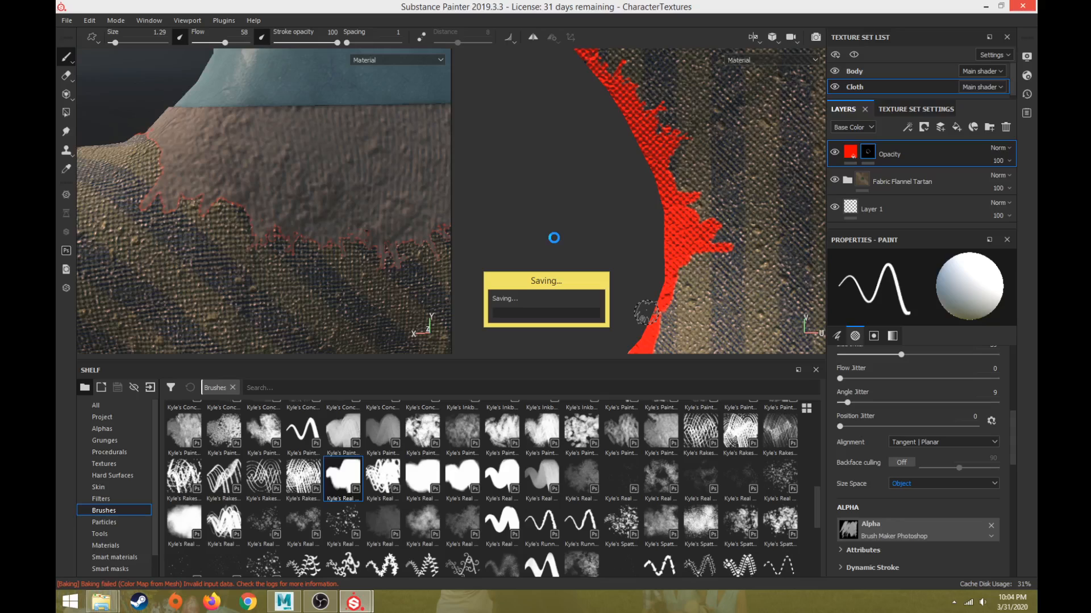
Close the gap between the lower-right tears and fill patchy spots along the neck hole's lower and left edges.
scroll(645, 312, "down", 2)
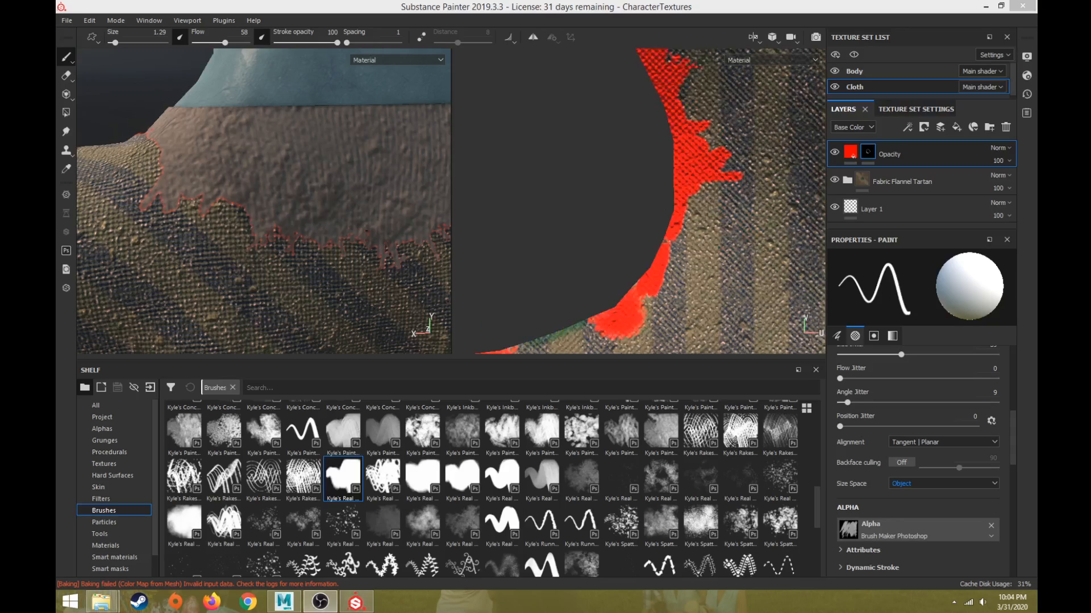
middle_click_drag(592, 292, 674, 122)
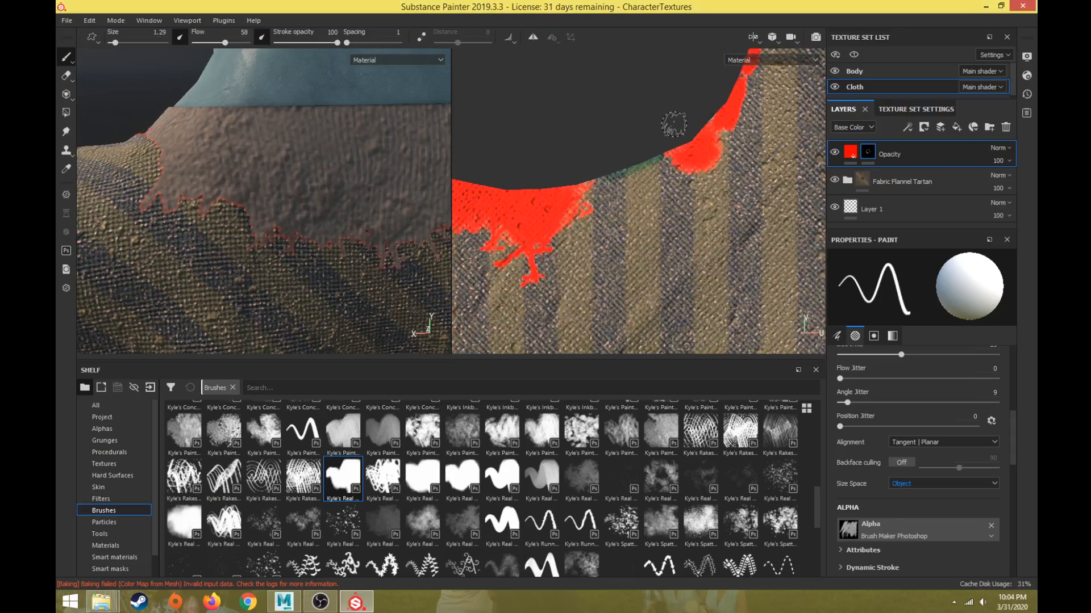
mouse_move(666, 142)
left_mouse_down()
mouse_move(681, 133)
mouse_move(611, 163)
mouse_move(618, 180)
left_mouse_up()
mouse_move(554, 208)
left_mouse_down()
mouse_move(545, 225)
mouse_move(605, 196)
mouse_move(543, 221)
mouse_move(507, 219)
mouse_move(511, 237)
mouse_move(543, 252)
left_mouse_up()
middle_click_drag(532, 225, 635, 233, "alt")
middle_click_drag(541, 208, 664, 235, "alt")
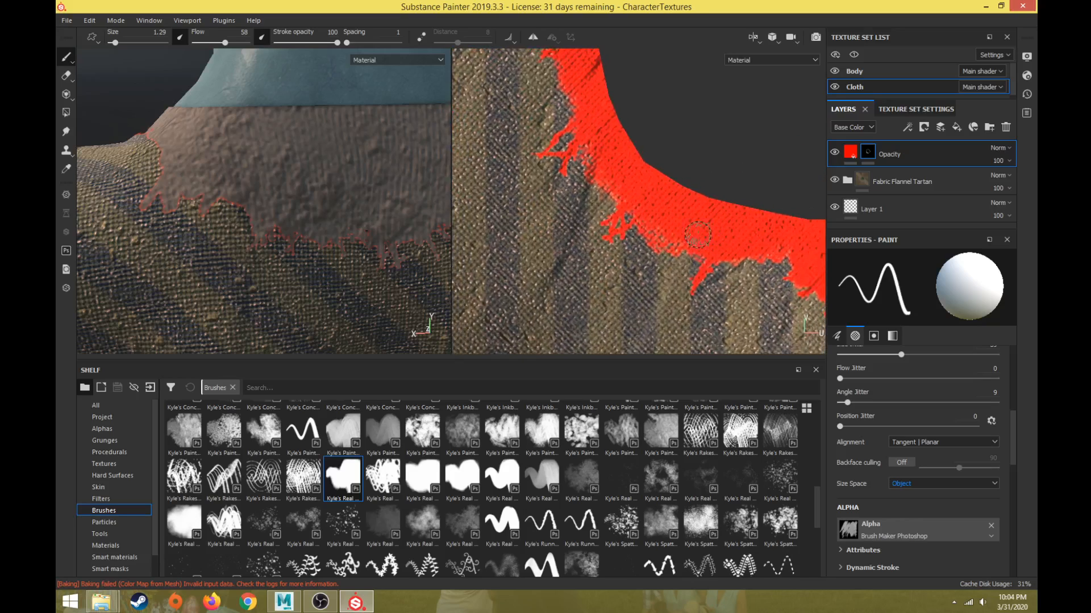
mouse_move(643, 179)
middle_mouse_down("alt")
mouse_move(589, 111)
mouse_move(581, 132)
middle_mouse_up("alt")
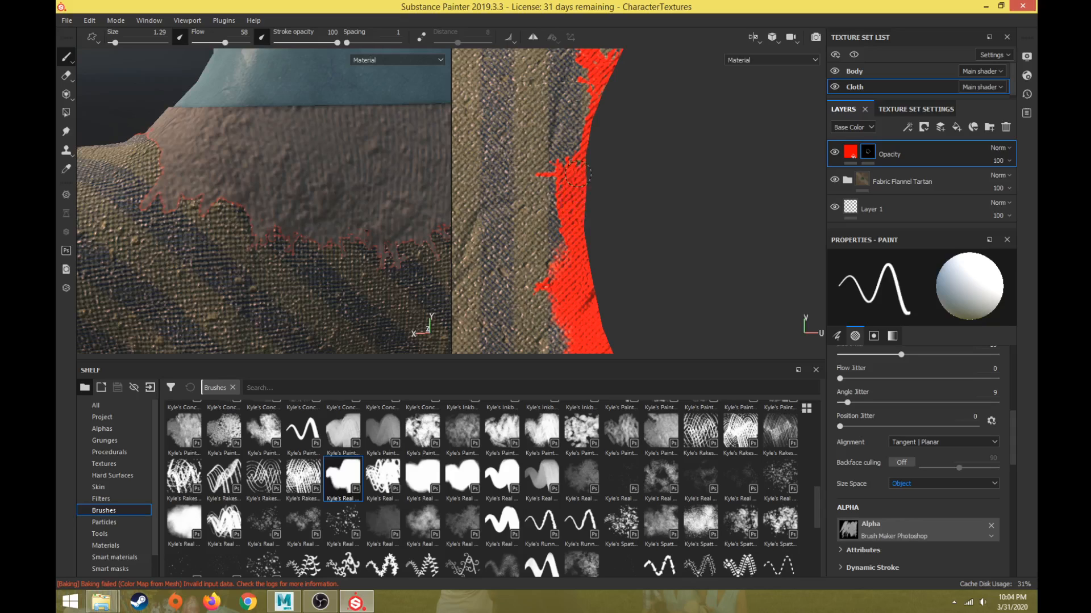
Examine the frayed neck hole from back and front, plus the whole poncho in the 3D and UV views.
middle_click_drag(575, 175, 554, 252, "alt")
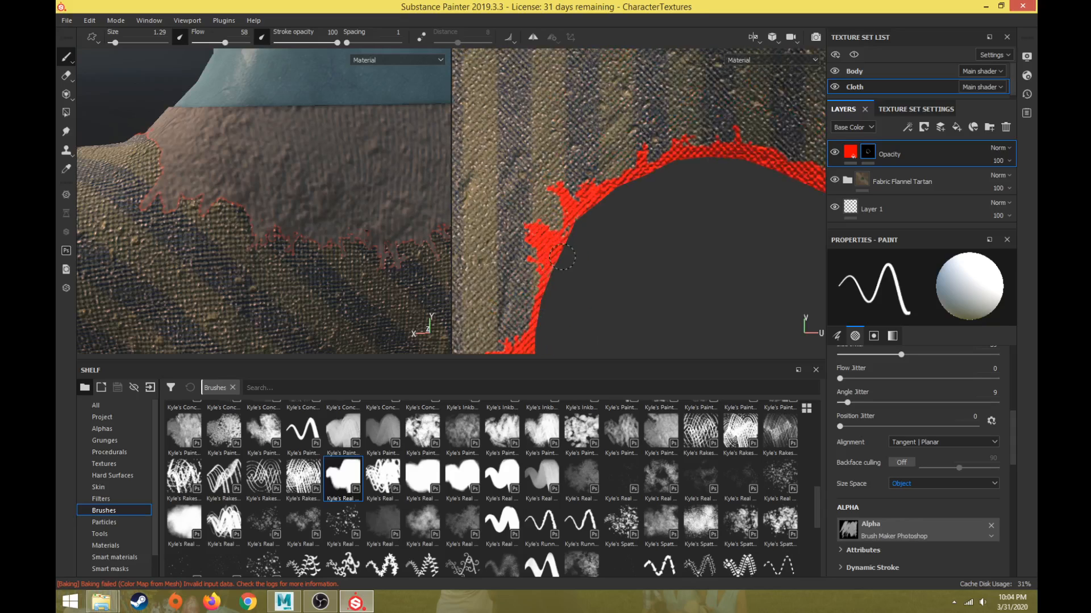
scroll(643, 232, "down", 1)
scroll(363, 216, "down", 7)
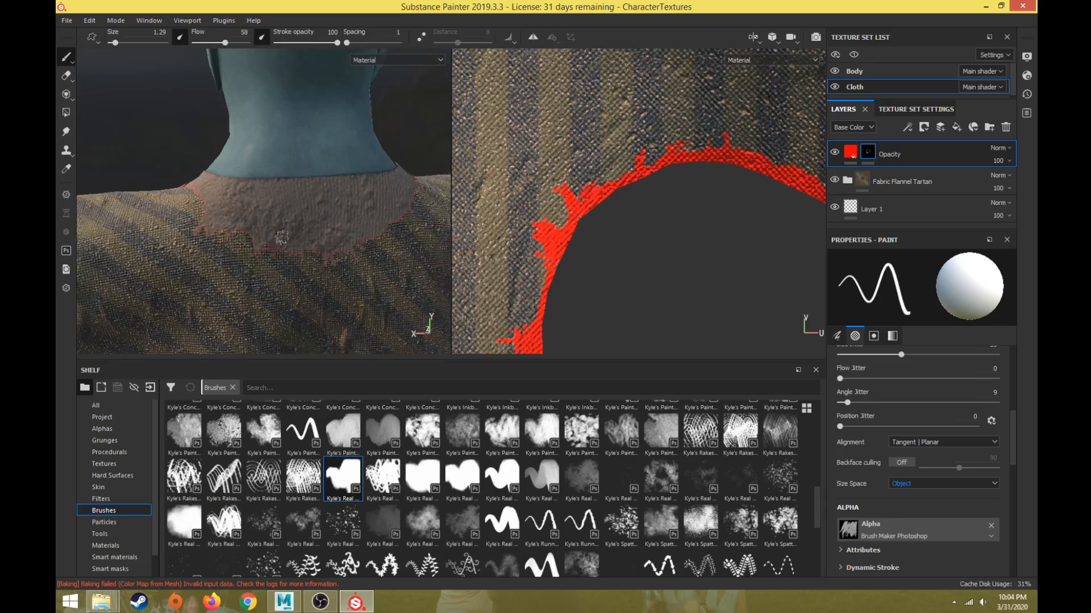
left_click_drag(284, 222, 452, 246, "alt")
middle_click_drag(255, 227, 346, 218, "alt")
left_click_drag(318, 239, 275, 273, "alt")
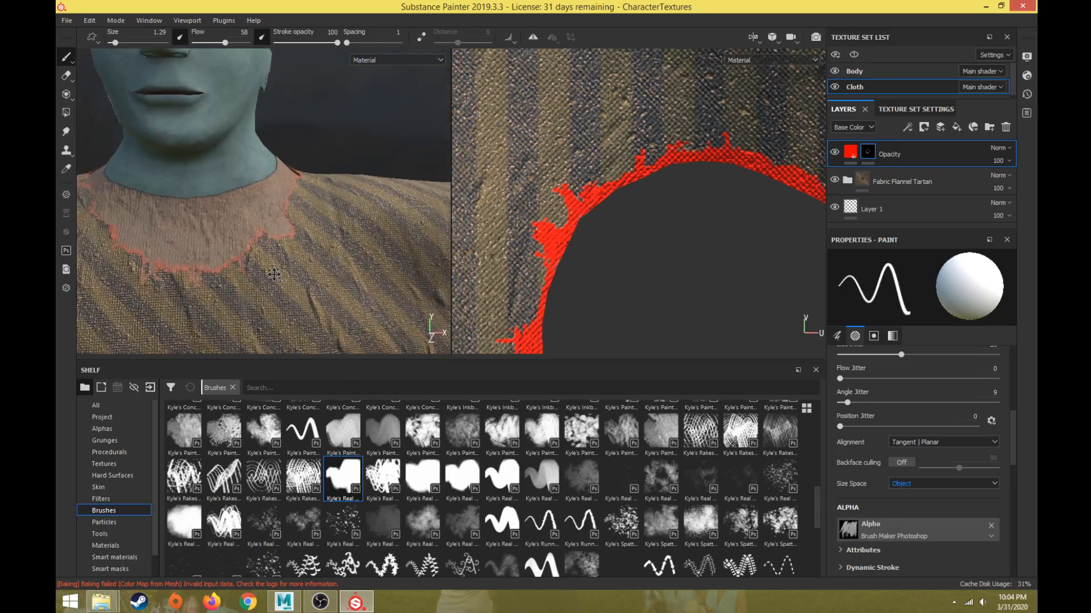
middle_click_drag(307, 276, 343, 252, "alt")
scroll(341, 253, "down", 4)
left_click_drag(327, 265, 349, 296, "alt")
middle_click_drag(350, 296, 347, 159, "alt")
middle_click_drag(551, 308, 560, 219, "alt")
scroll(596, 277, "down", 7)
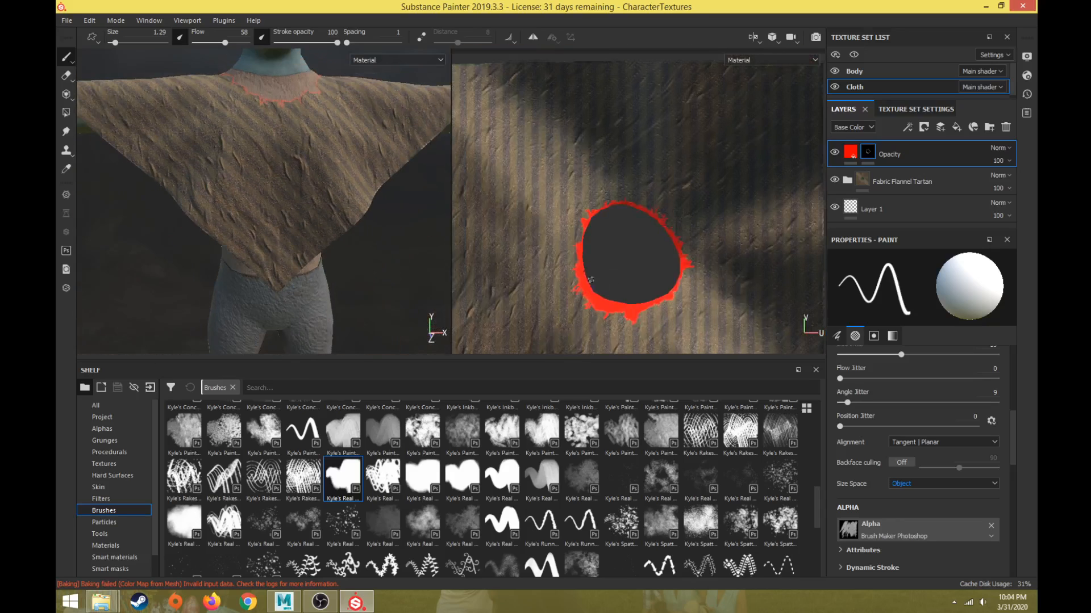
Paint a ragged cut-out over the poncho's lower-left UV corner at brush size 4.54, tapering it along the bottom edge at size 1.29.
middle_click_drag(598, 280, 708, 225, "alt")
scroll(650, 250, "up", 2)
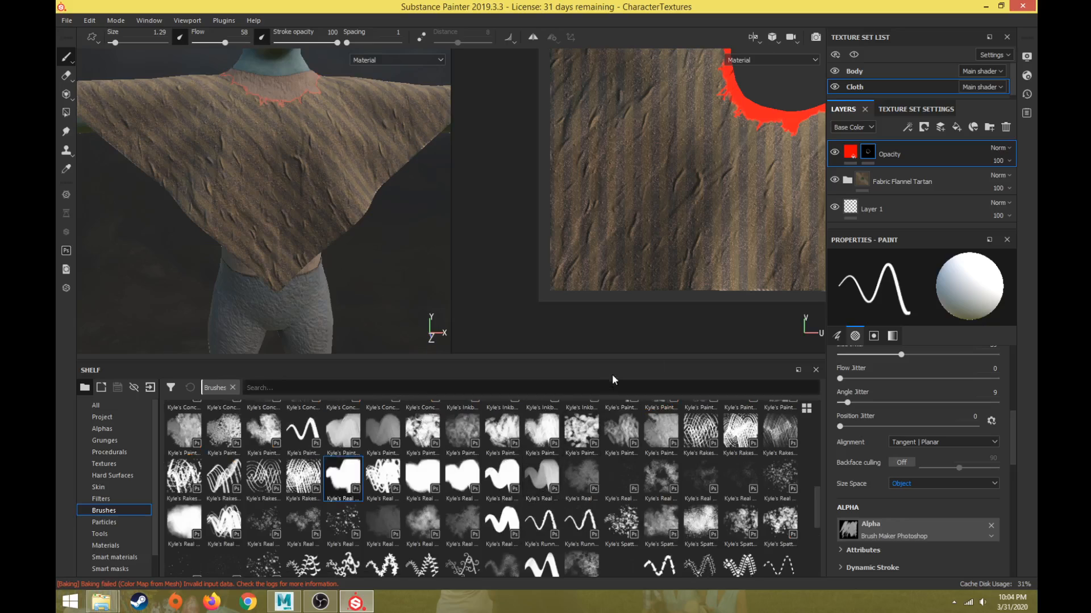
right_click_drag(545, 245, 570, 246, "ctrl")
mouse_move(548, 265)
left_mouse_down()
mouse_move(610, 291)
mouse_move(682, 289)
left_mouse_up()
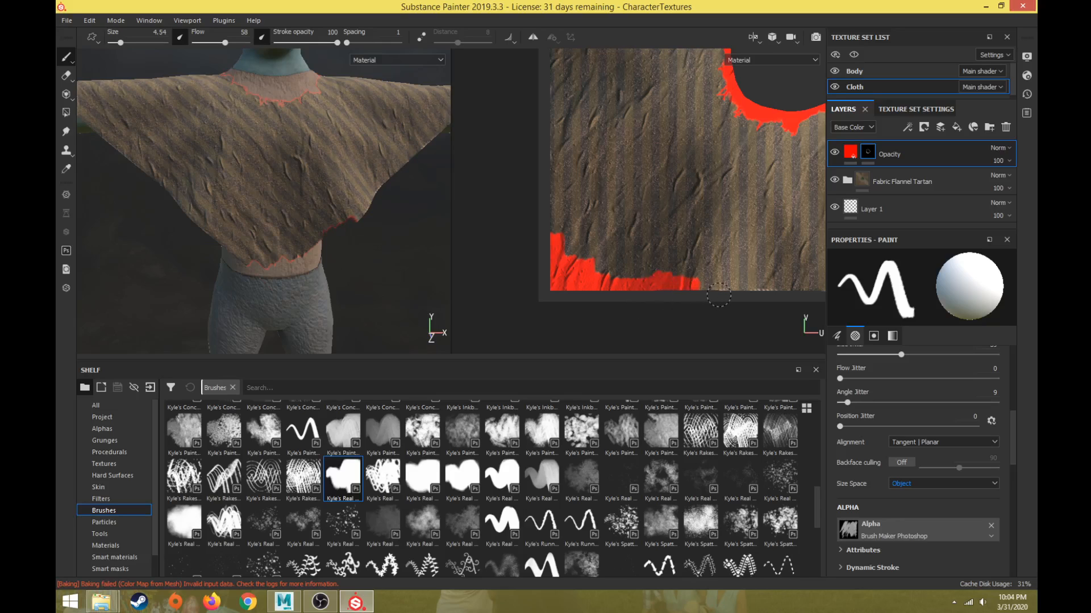
scroll(717, 292, "up", 5)
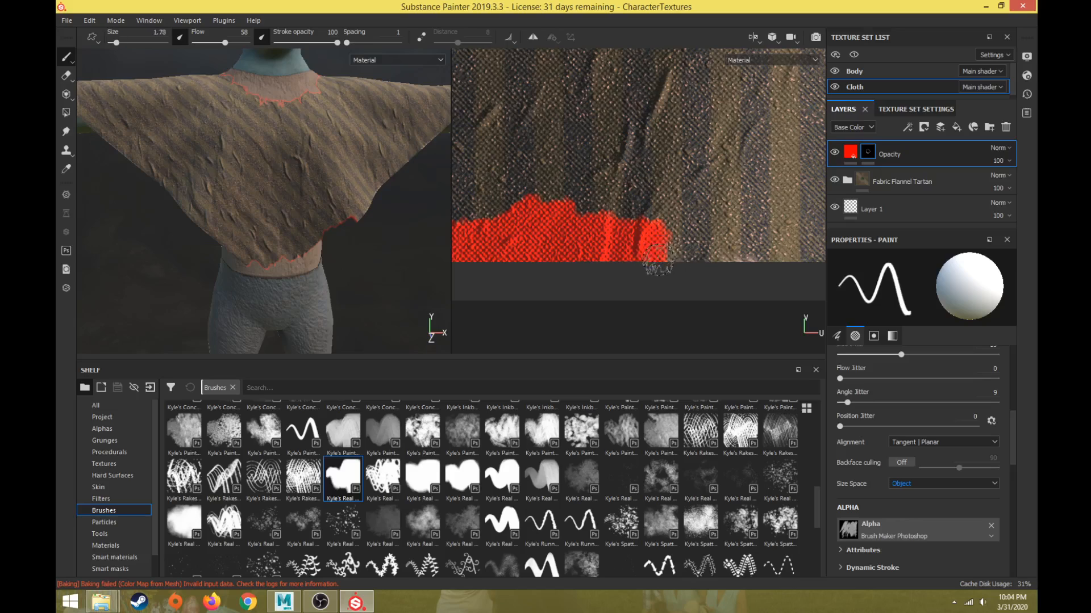
left_click_drag(658, 260, 710, 263)
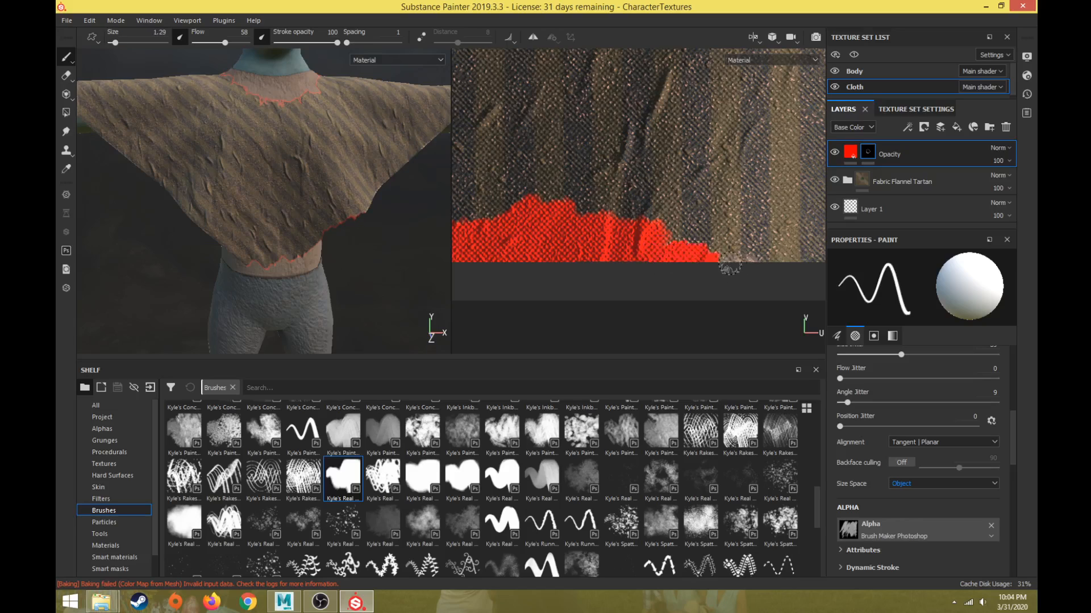
Extend the ragged cut-out up the UV square's left edge from the lower-left corner.
scroll(516, 248, "down", 1)
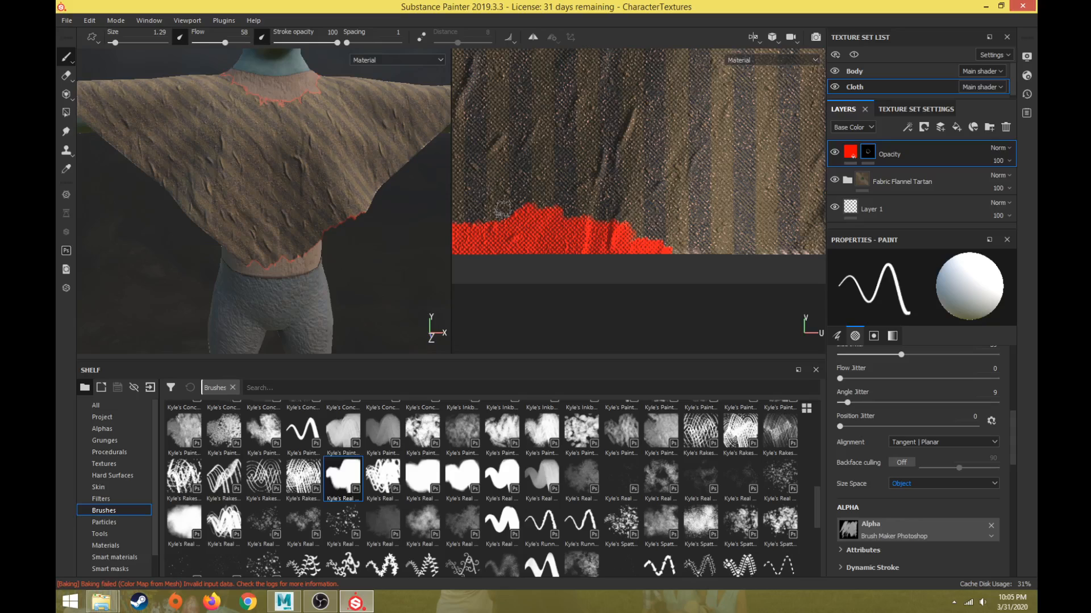
mouse_move(498, 202)
middle_mouse_down()
mouse_move(550, 165)
mouse_move(546, 240)
middle_mouse_up()
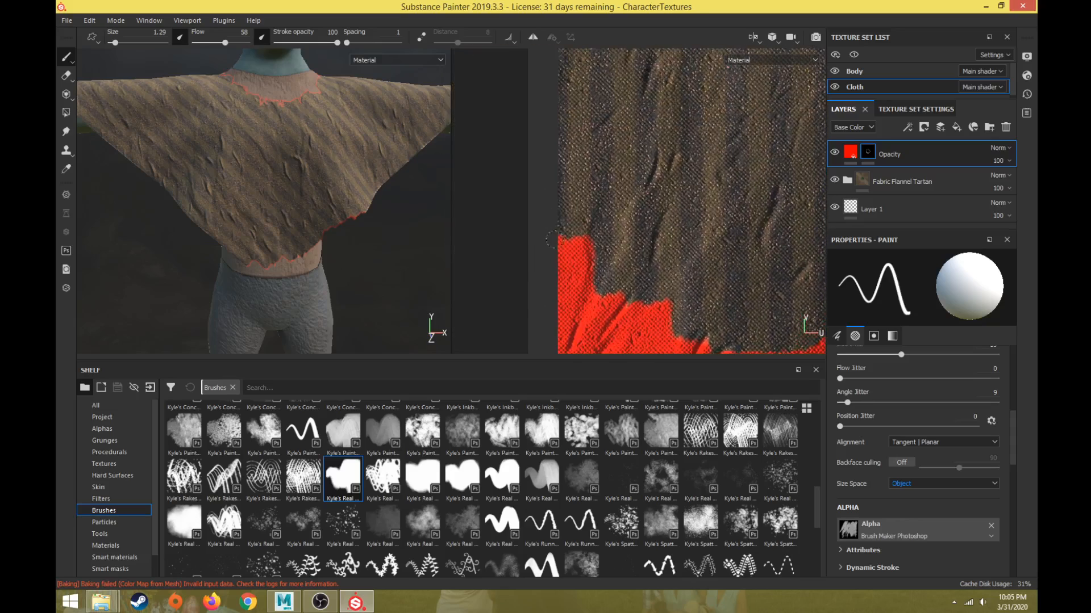
left_click_drag(557, 236, 556, 126)
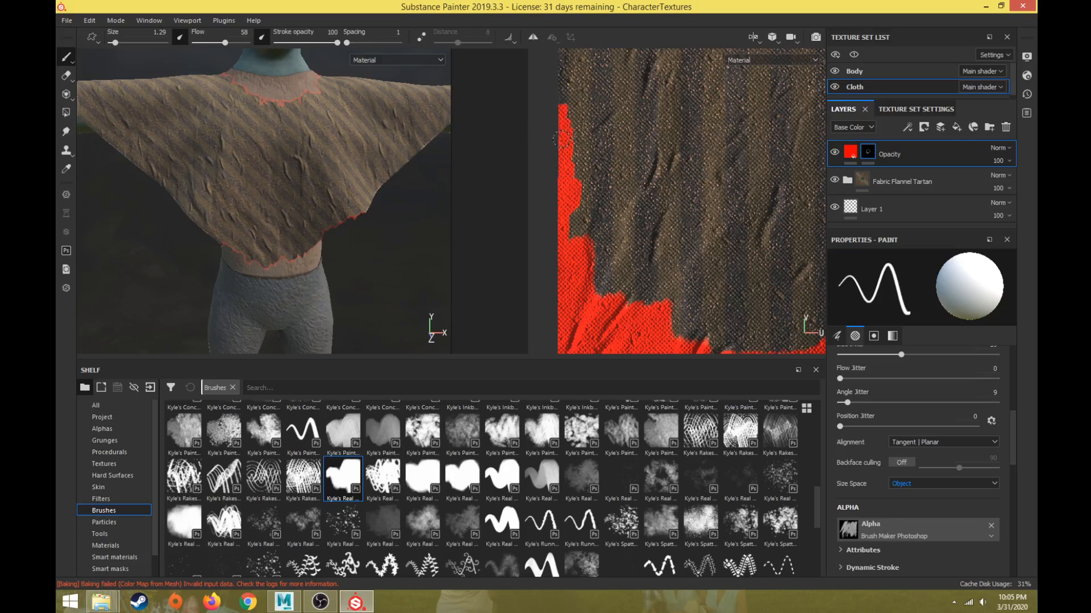
Enlarge the brush to 2.35 and paint a wide tear inward from the left UV edge.
scroll(367, 259, "down", 1)
scroll(602, 148, "down", 3)
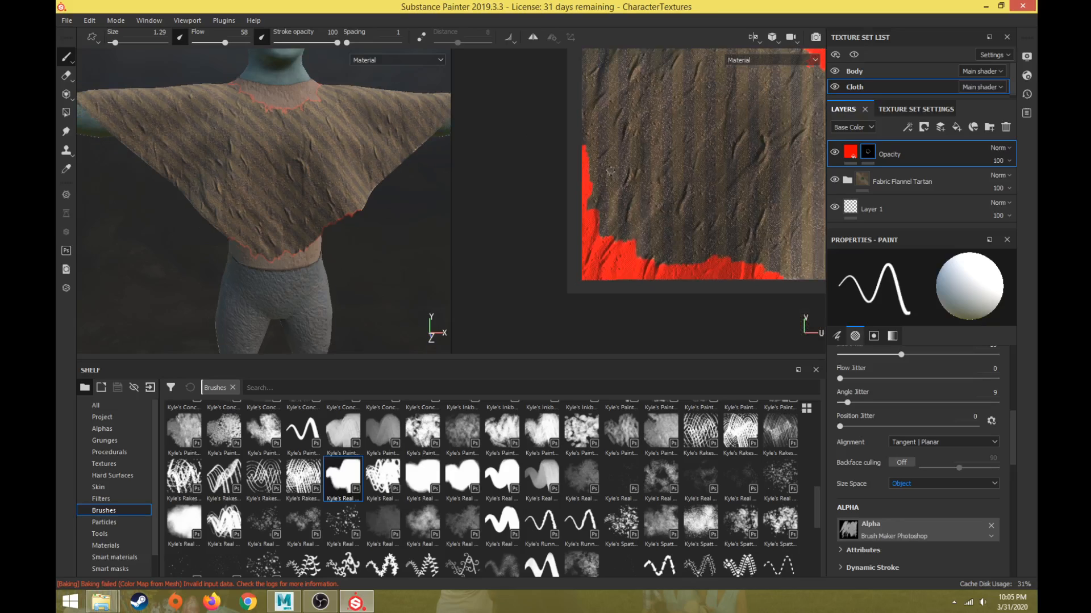
scroll(605, 133, "up", 2)
middle_click_drag(608, 123, 570, 224, "alt")
key("bracketright")
key("bracketright")
key("bracketright")
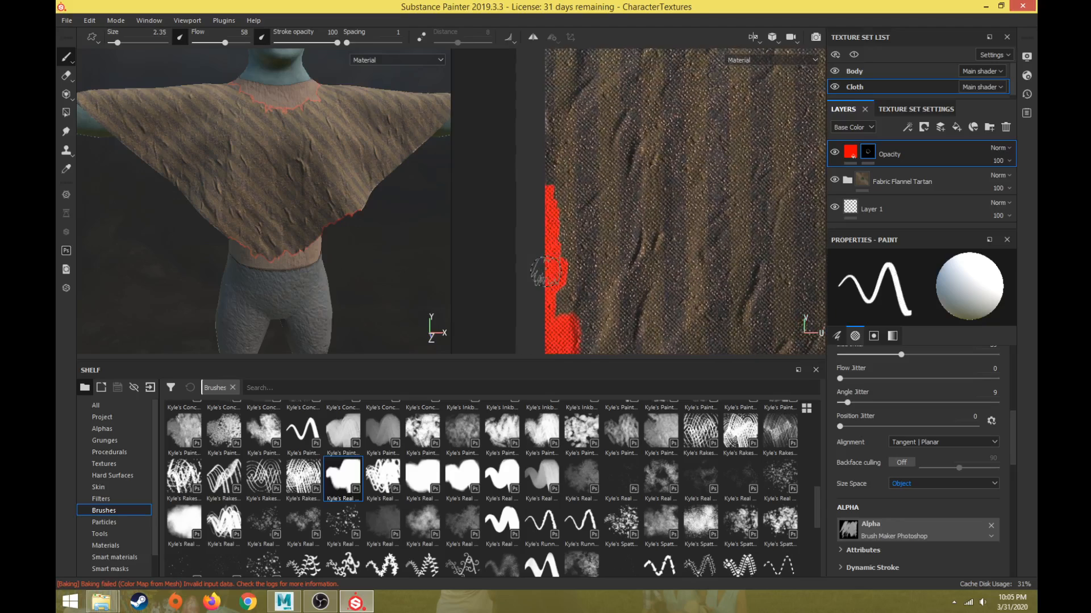
mouse_move(553, 258)
left_mouse_down()
mouse_move(587, 221)
mouse_move(575, 264)
left_mouse_up()
Reduce the brush size to 1.29 and paint a smaller tear and thin strip further up the left UV edge.
key("bracketleft")
key("bracketleft")
key("bracketleft")
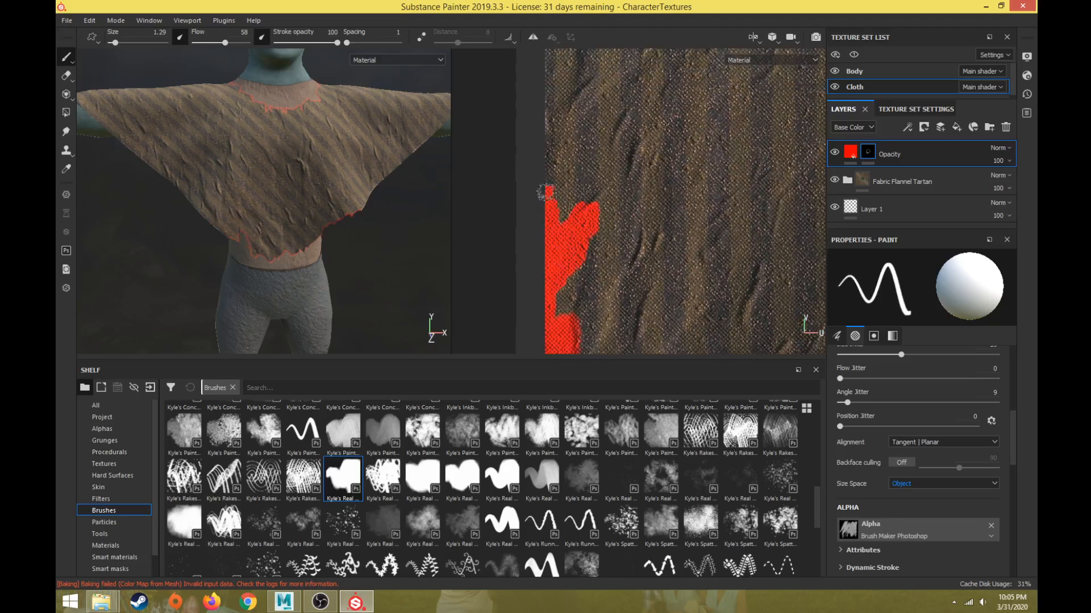
mouse_move(547, 192)
left_mouse_down()
mouse_move(571, 161)
mouse_move(540, 128)
left_mouse_up()
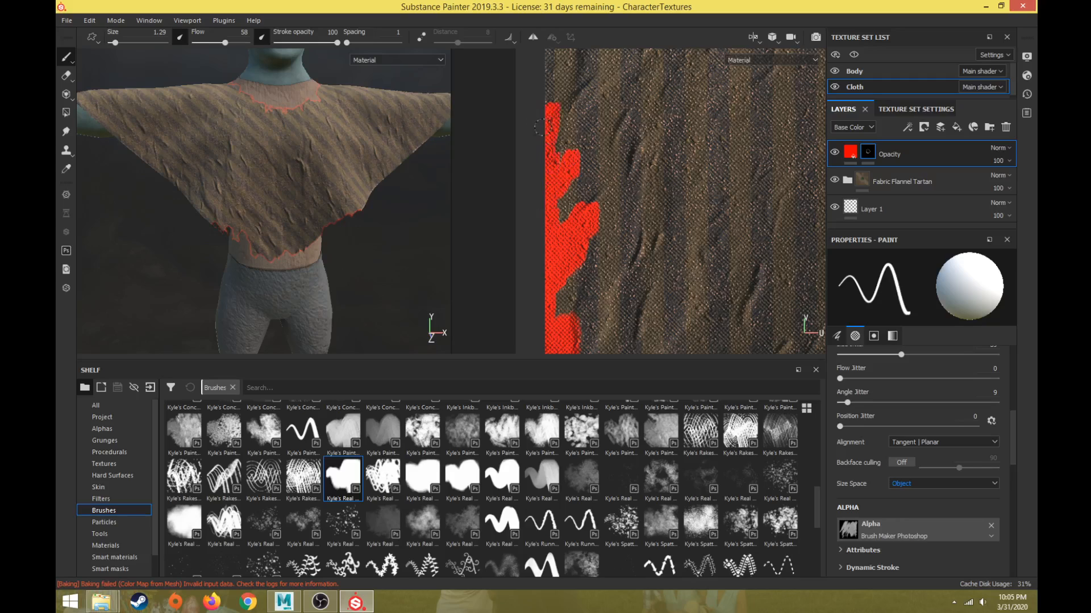
left_click_drag(536, 88, 541, 102)
Remove the stray fabric scrap beside the upper left-edge tear by filling it in the UV view.
right_click_drag(253, 269, 306, 248, "alt")
middle_click_drag(306, 248, 459, 96, "alt")
left_click_drag(459, 95, 322, 187, "alt")
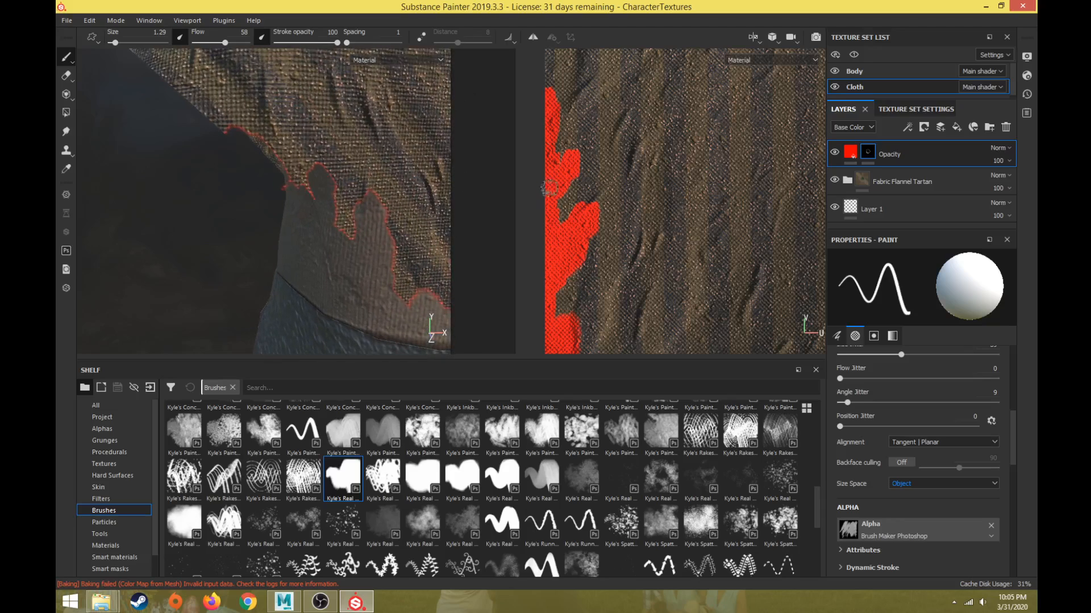
scroll(312, 191, "up", 4)
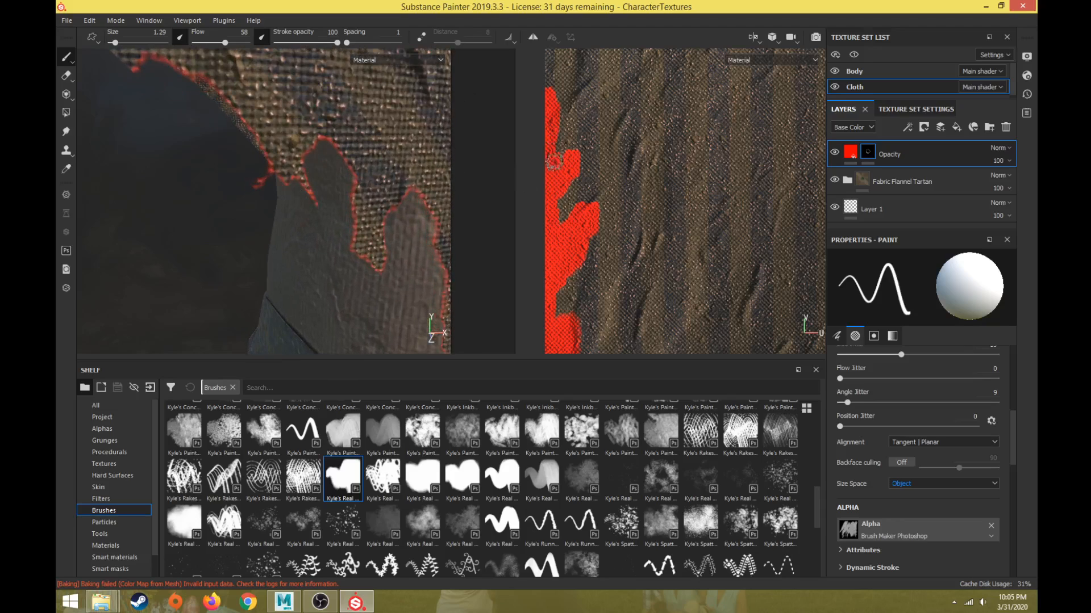
scroll(554, 159, "up", 3)
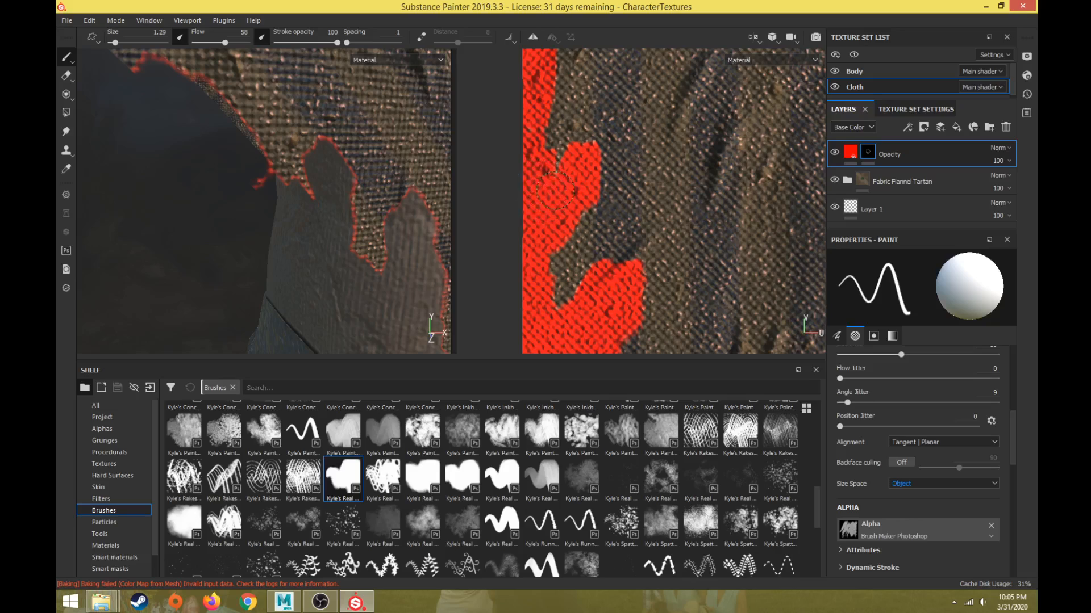
left_click_drag(555, 190, 589, 167)
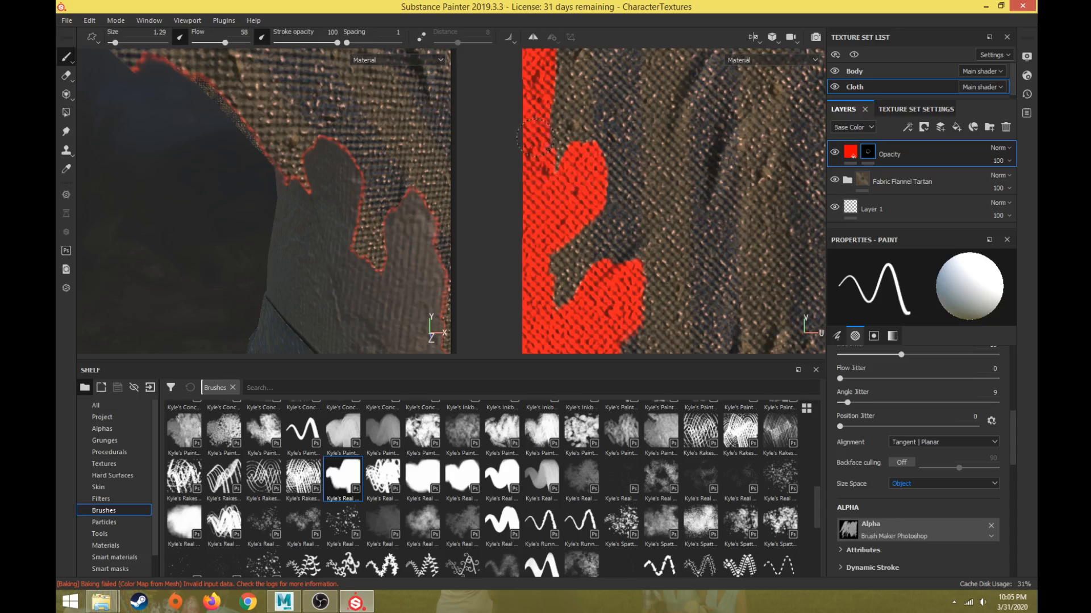
Paint a ragged cut-out over the upper-right UV corner at brush size 5.43 to tear the poncho's back point.
scroll(615, 199, "down", 5)
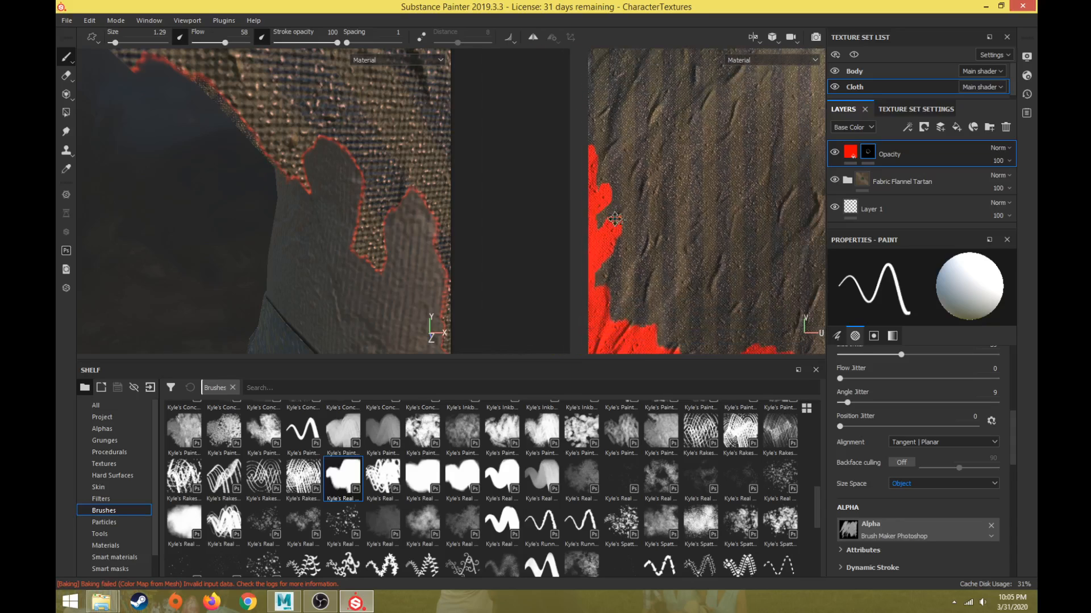
middle_click_drag(614, 219, 539, 125, "alt")
scroll(587, 184, "down", 4)
scroll(369, 222, "down", 6)
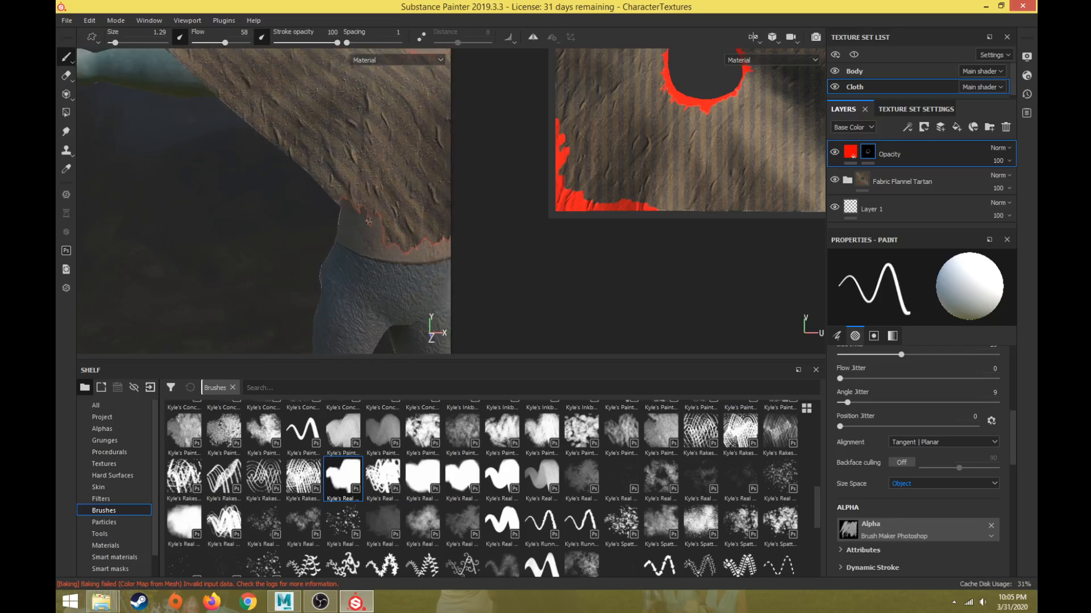
scroll(368, 221, "down", 3)
left_click_drag(337, 238, 361, 226, "alt")
mouse_move(361, 225)
middle_mouse_down("alt")
mouse_move(227, 90)
mouse_move(202, 138)
middle_mouse_up("alt")
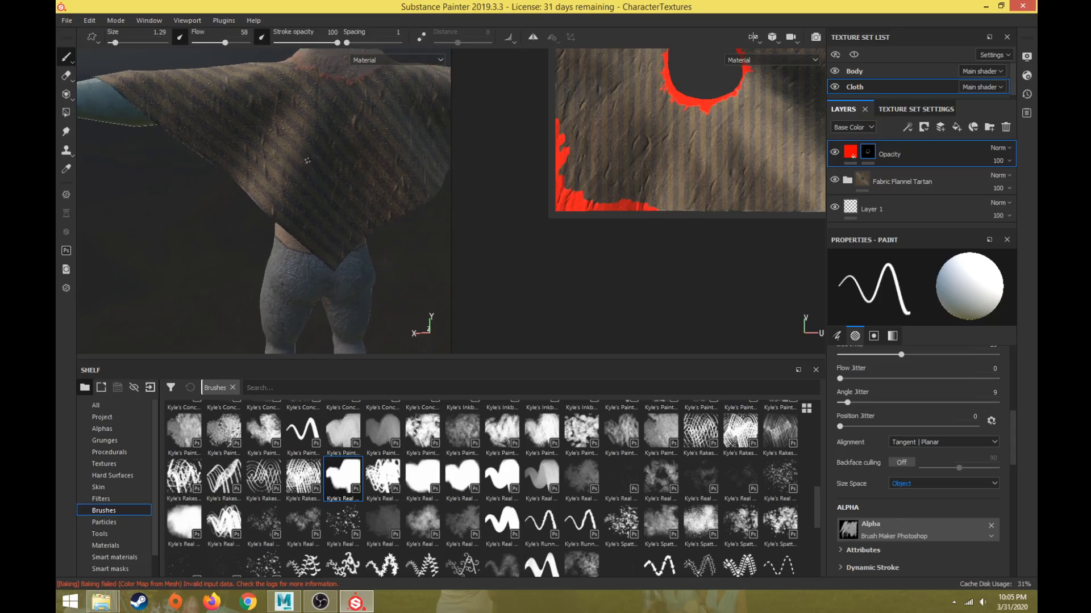
middle_click_drag(687, 81, 565, 244, "alt")
mouse_move(742, 61)
middle_mouse_down("alt")
mouse_move(689, 173)
mouse_move(660, 178)
middle_mouse_up("alt")
scroll(690, 173, "up", 3)
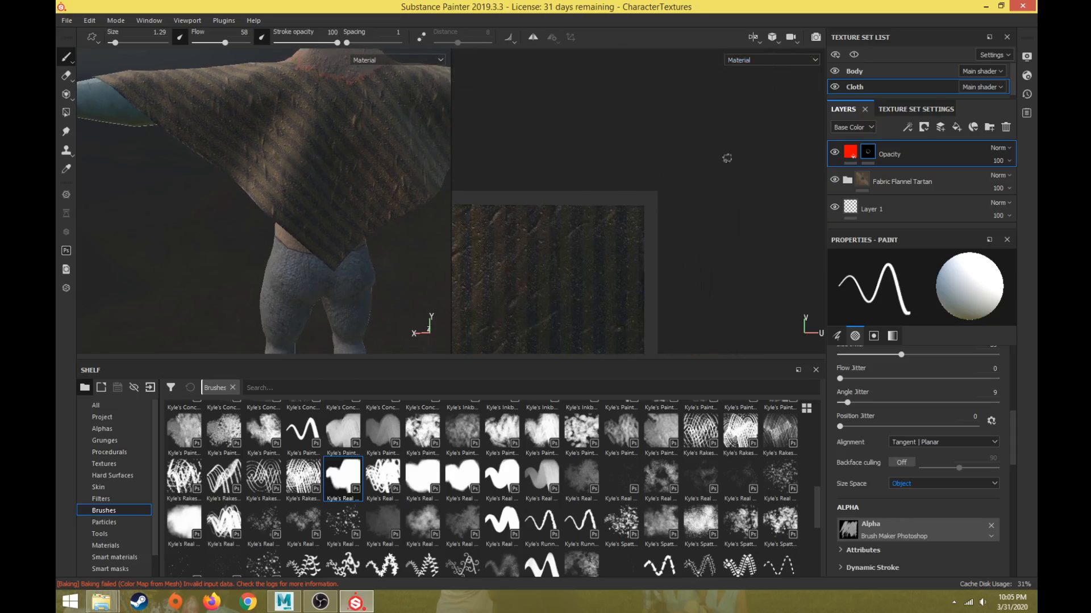
key("]")
key("]")
key("]")
key("]")
key("]")
key("]")
key("]")
mouse_move(628, 212)
left_mouse_down()
mouse_move(531, 213)
mouse_move(635, 242)
mouse_move(631, 324)
left_mouse_up()
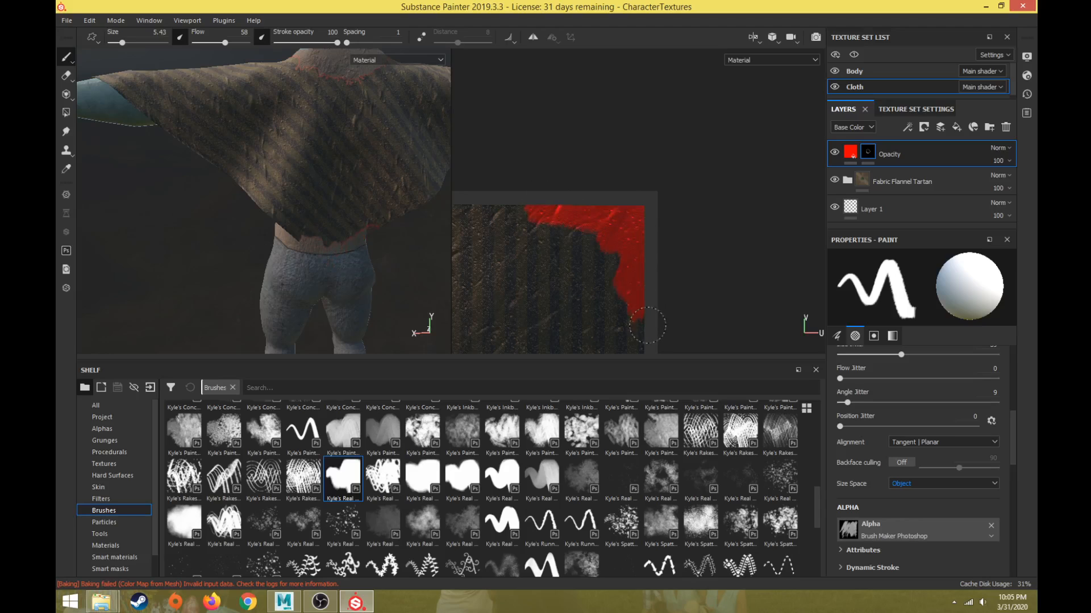
Extend the back cut-out down the right UV edge, tapering it with the brush reduced to 1.78.
middle_click_drag(638, 261, 632, 148, "alt")
left_click_drag(638, 218, 639, 206)
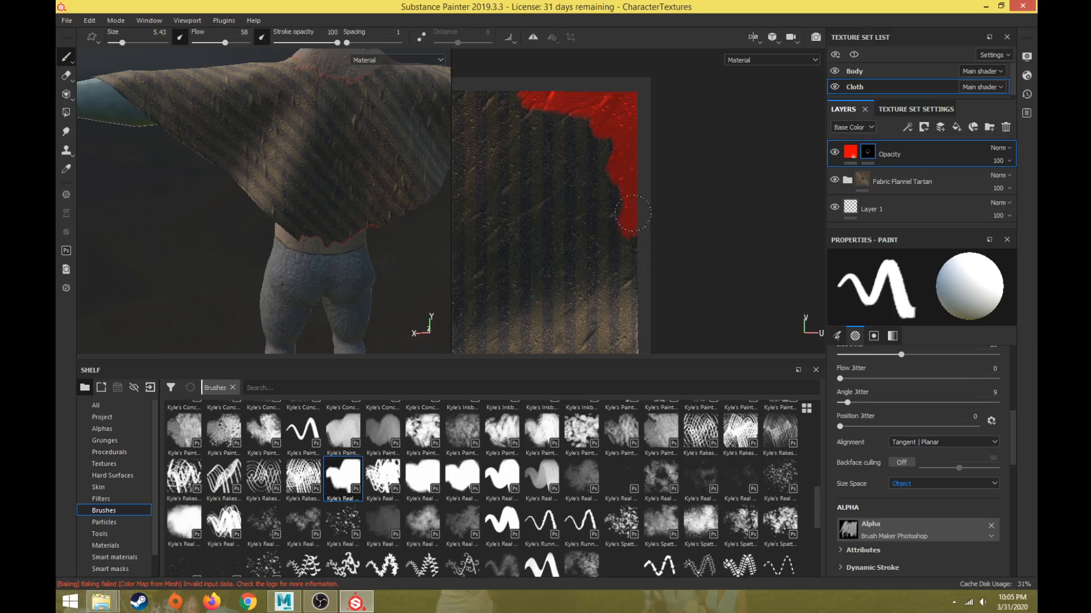
key("[")
key("[")
key("[")
key("[")
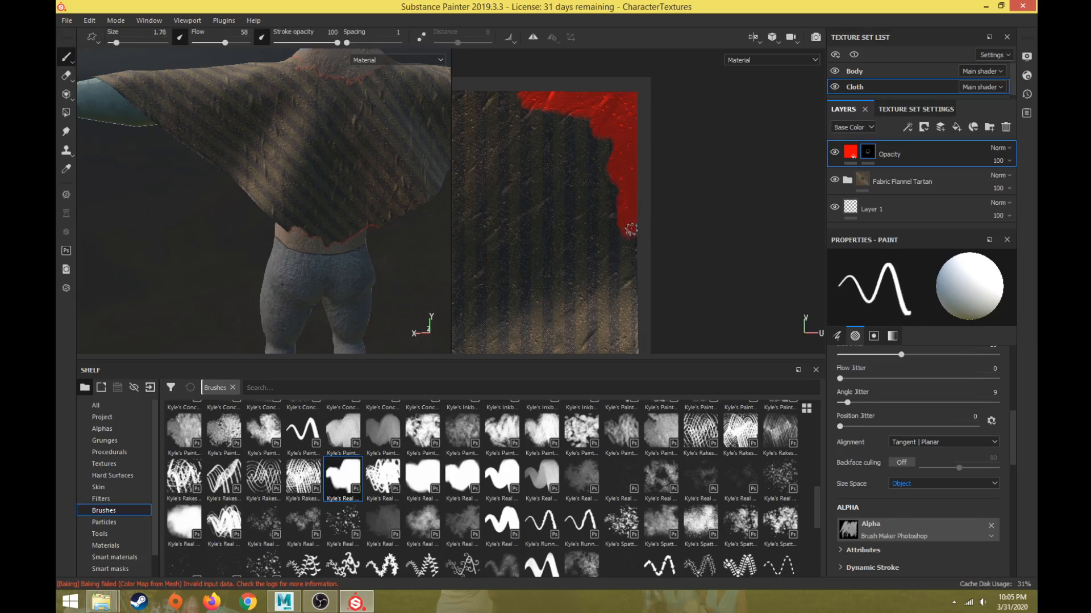
left_click_drag(635, 270, 637, 260)
key("[")
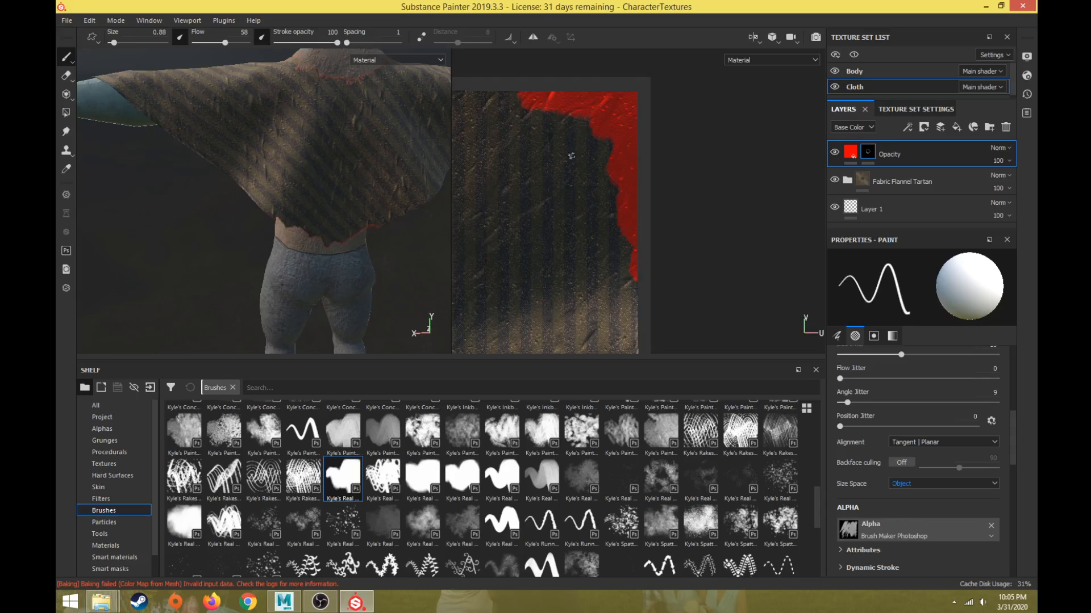
Set the brush size to 1.8 and extend the ragged back cut-out leftward along the top UV edge.
key("]")
key("]")
middle_click_drag(515, 86, 658, 92)
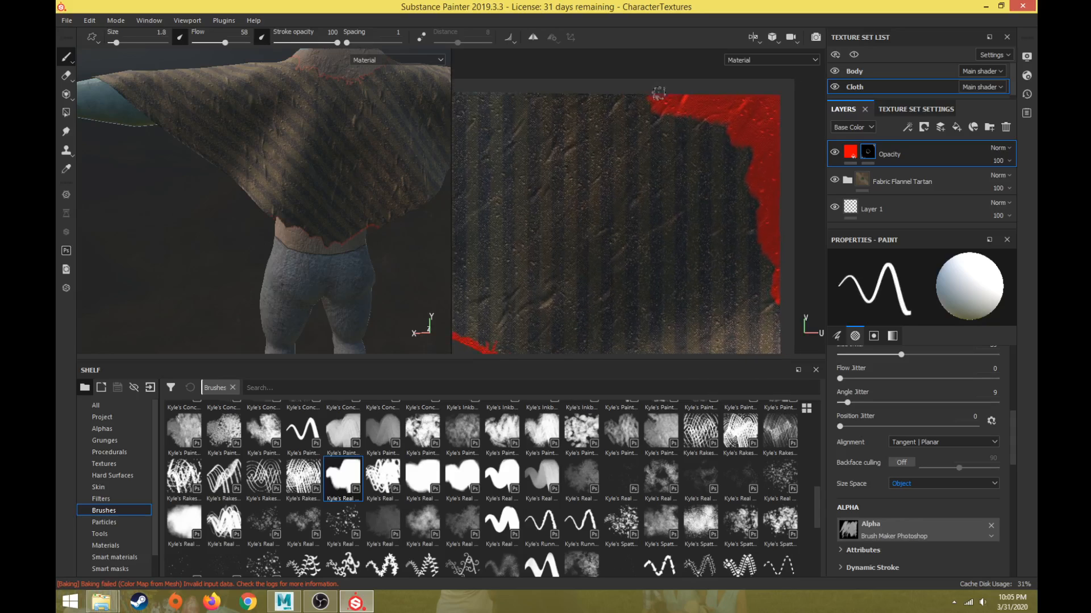
left_click_drag(658, 92, 597, 99)
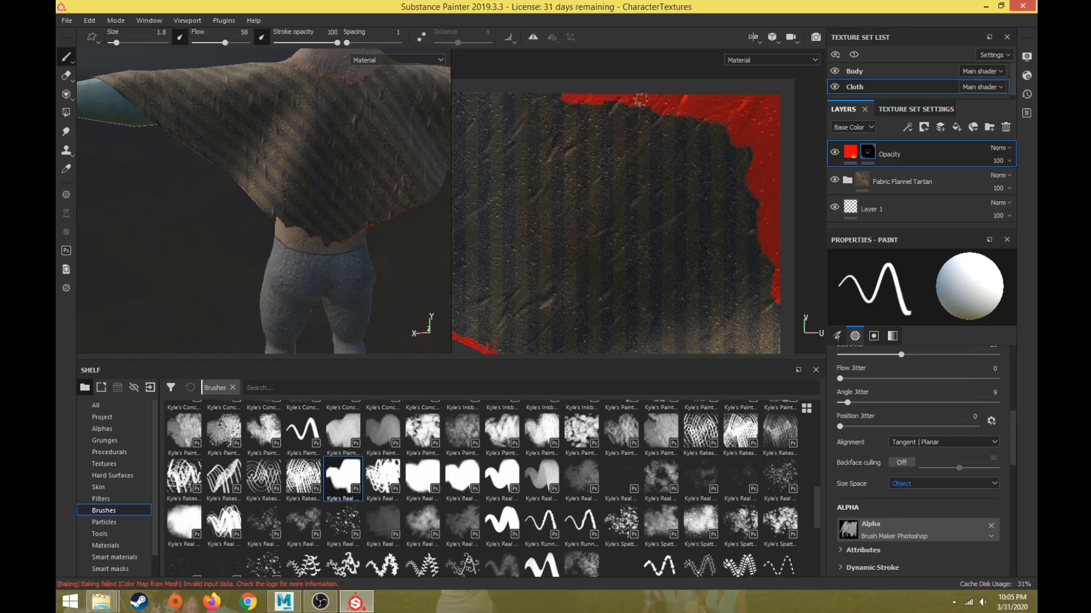
left_click_drag(348, 202, 386, 212, "alt")
scroll(474, 186, "up", 1)
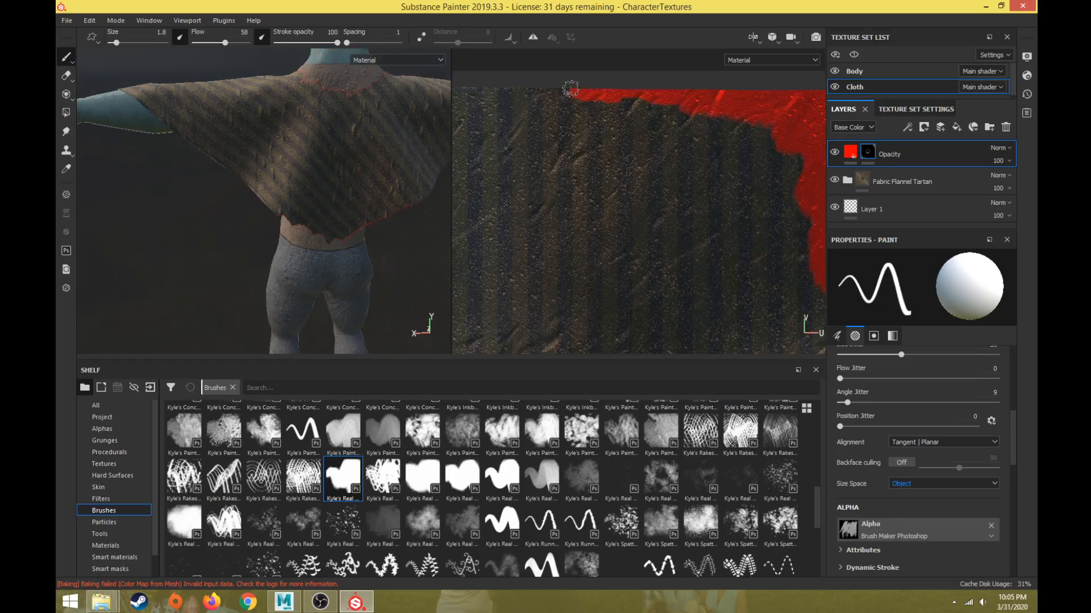
Paint two small holes in the poncho's front, one below the neck hole and one to its lower left in the UV view.
left_click_drag(398, 171, 398, 242, "alt")
scroll(595, 251, "down", 5)
middle_click_drag(582, 256, 630, 117, "alt")
scroll(616, 202, "up", 1)
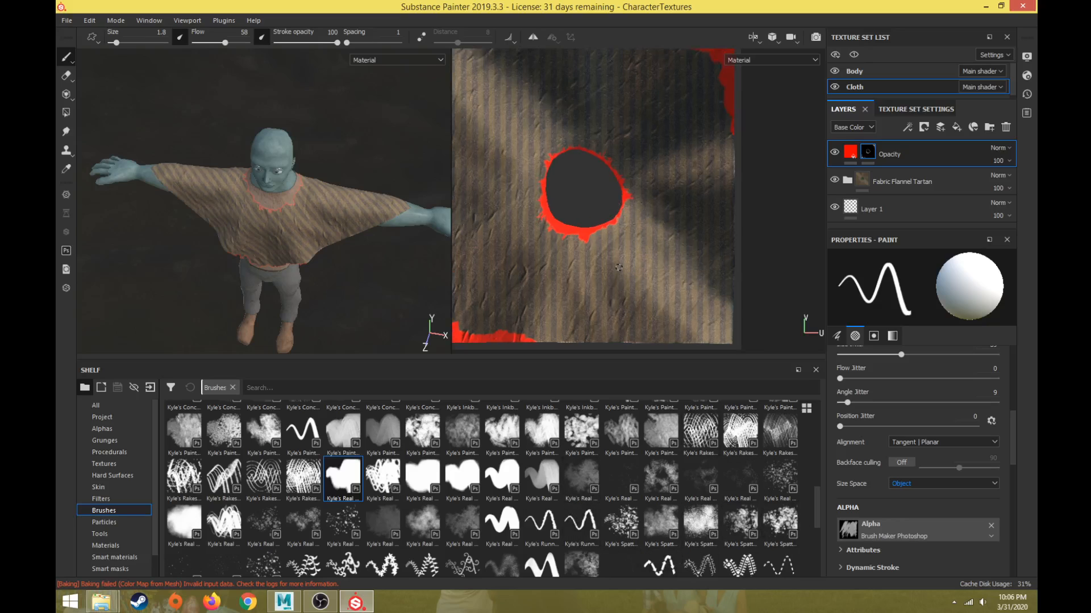
scroll(619, 268, "up", 3)
middle_click_drag(534, 261, 613, 126, "alt")
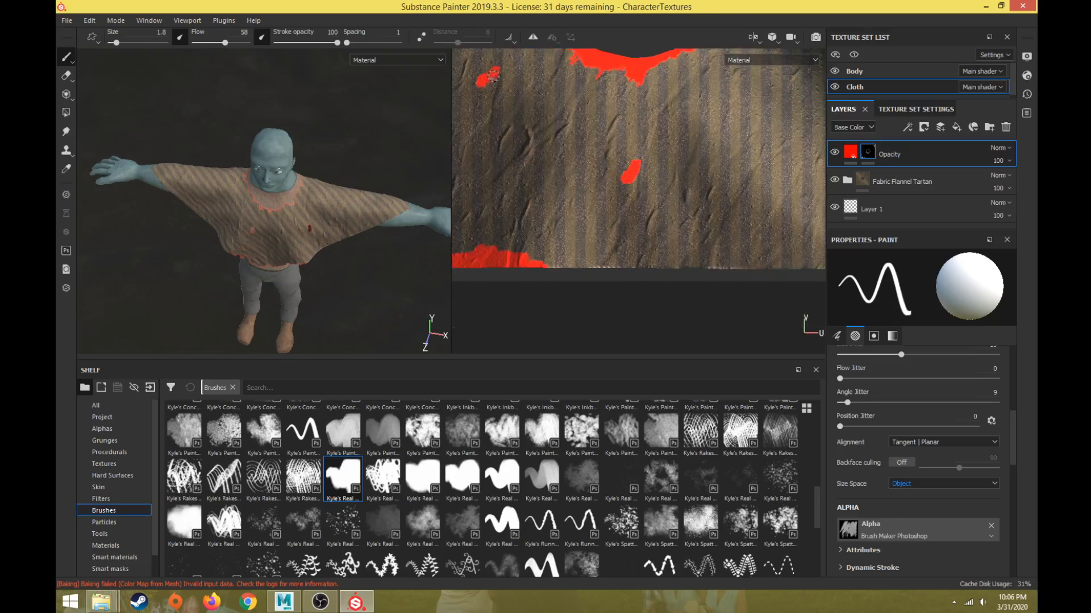
Reduce the brush size to 0.54 and paint two narrower holes between the neck hole and the lower-left UV corner.
key("bracketleft")
key("bracketleft")
key("bracketleft")
key("bracketleft")
key("bracketleft")
key("bracketleft")
key("bracketleft")
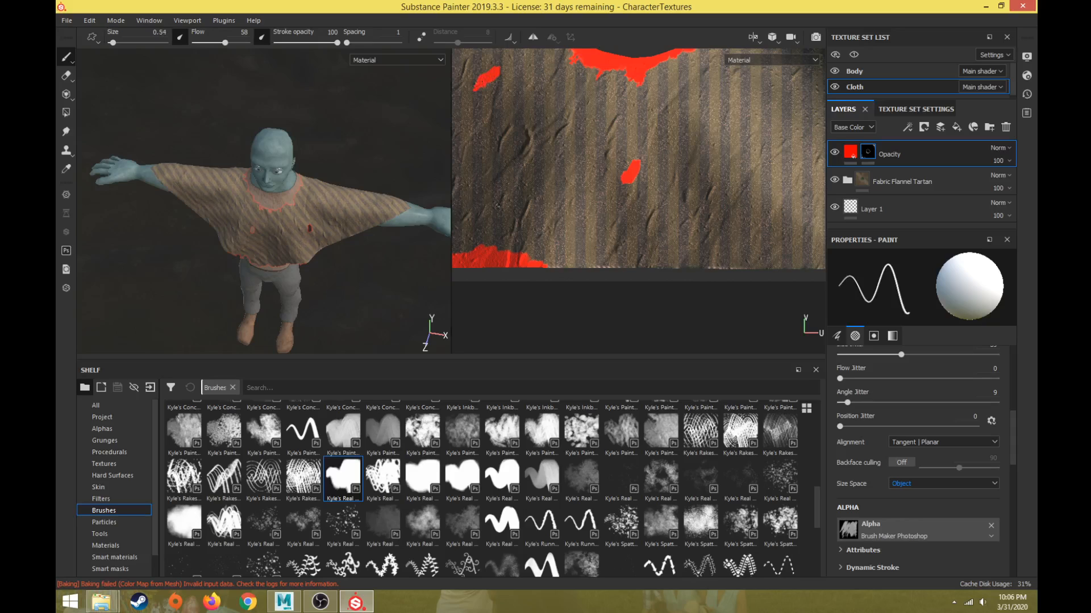
left_click_drag(309, 233, 380, 188, "alt")
scroll(329, 187, "up", 3)
middle_click_drag(613, 105, 751, 165, "alt")
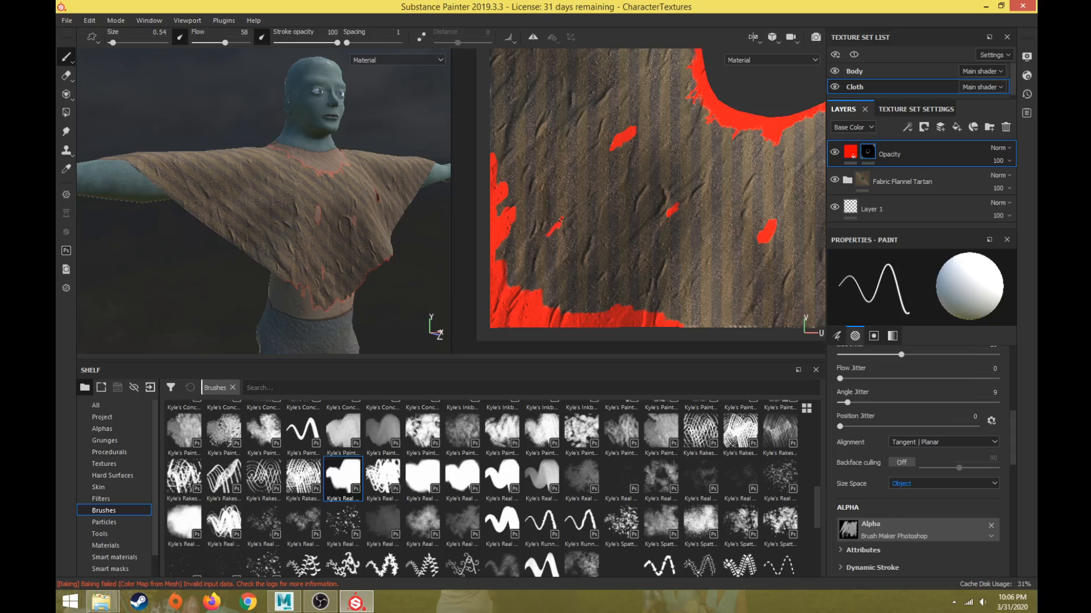
middle_click_drag(650, 114, 661, 198, "alt")
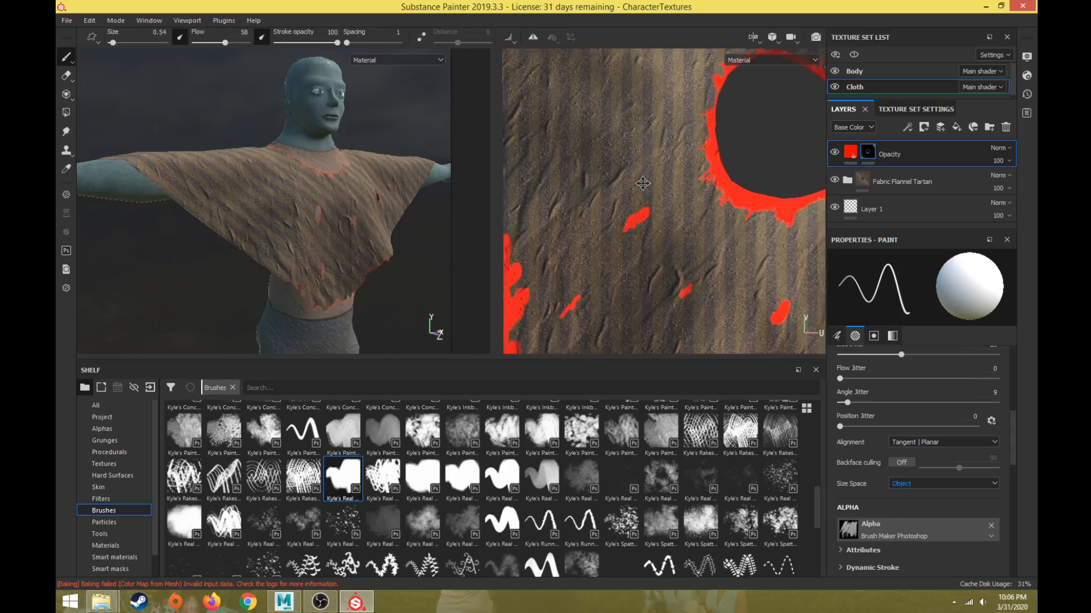
Paint a thin slit above and left of the neck hole in the UV view, plus a wider hole using brush sizes 1.77 and 0.87.
middle_click_drag(637, 102, 621, 295, "alt")
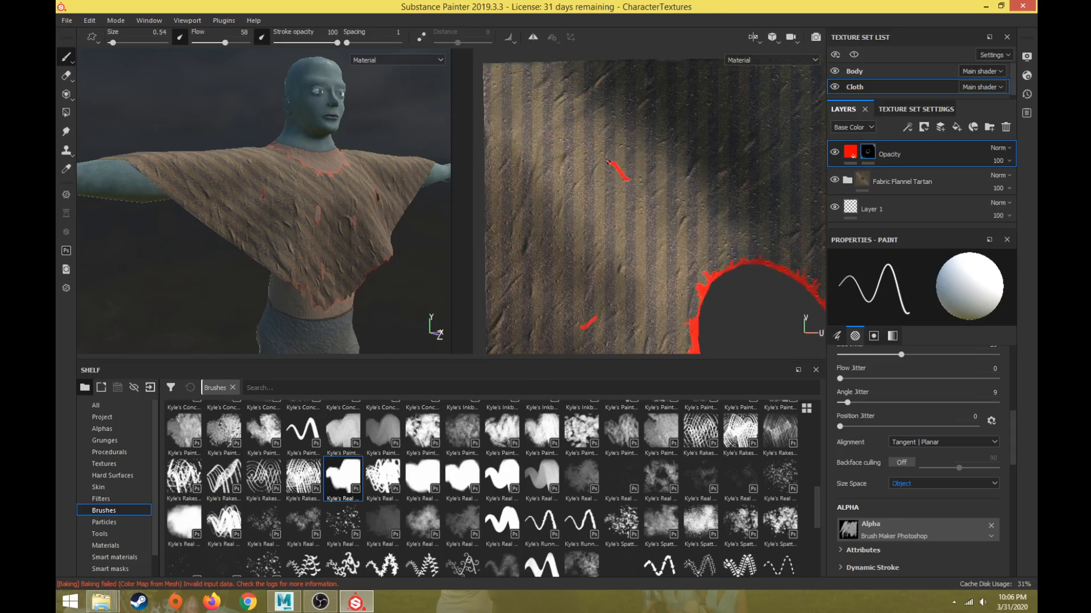
mouse_move(405, 164)
left_mouse_down("alt")
mouse_move(341, 253)
mouse_move(331, 287)
left_mouse_up("alt")
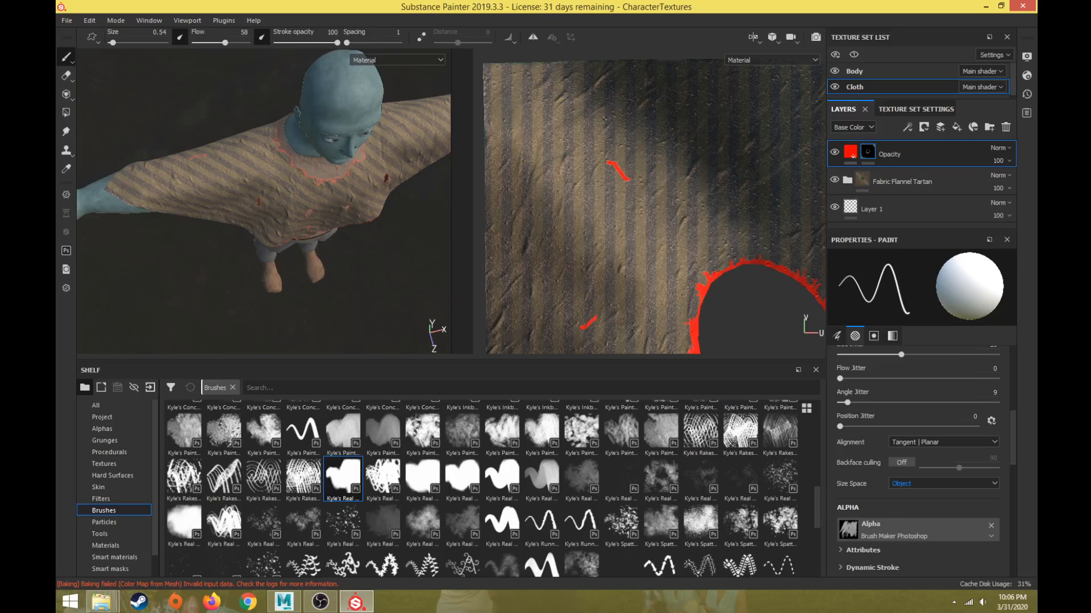
key("bracketright")
key("bracketright")
key("bracketright")
key("bracketright")
left_click_drag(590, 205, 574, 197)
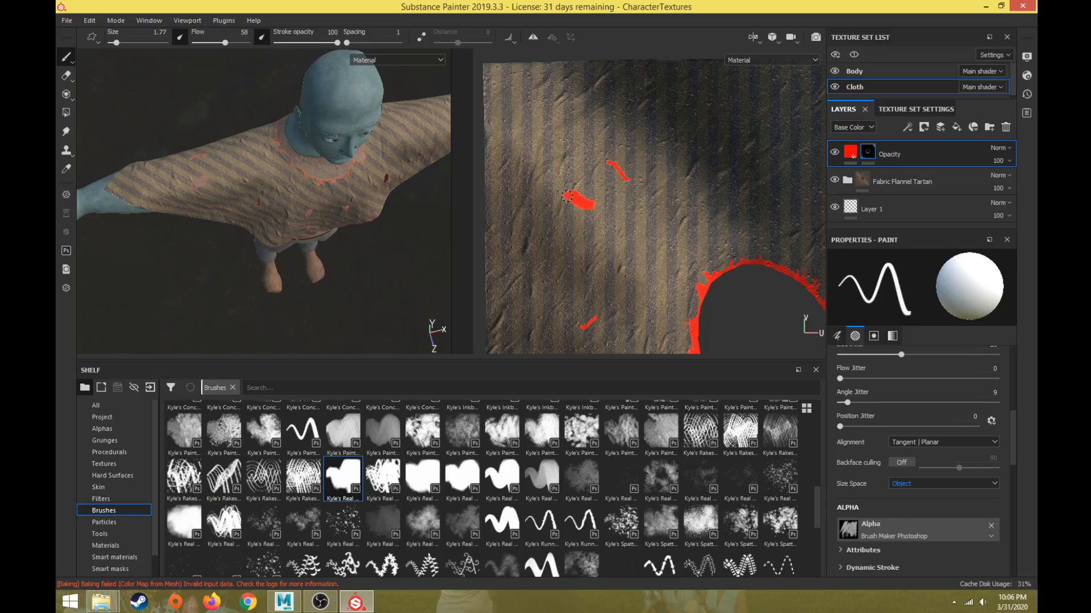
key("bracketleft")
key("bracketleft")
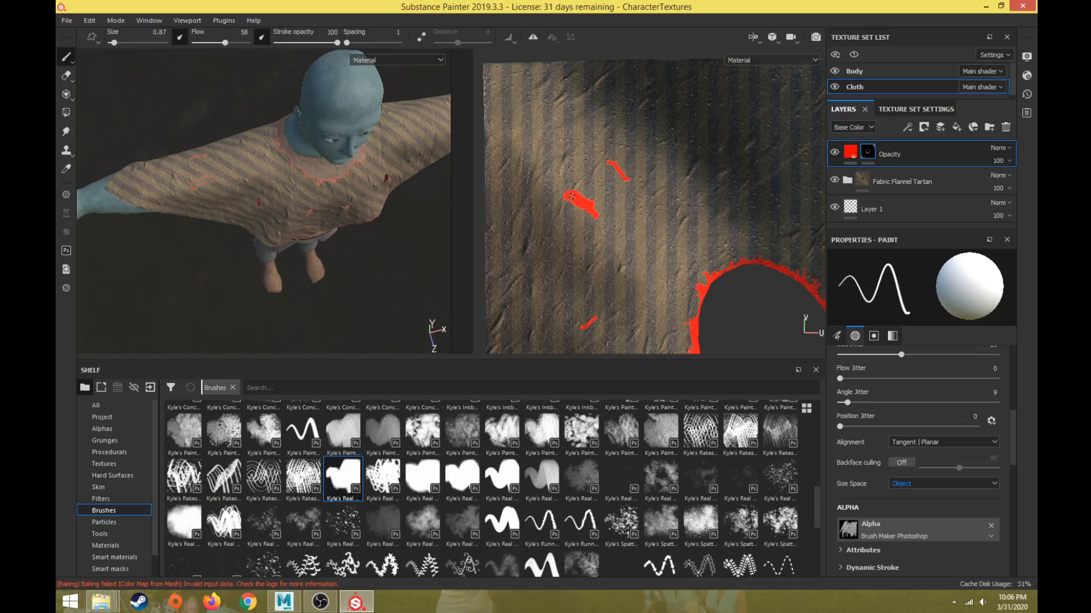
Paint a thin slit and a larger irregular hole below and right of the neck hole in the UV view, using brush sizes 0.87 and 2.34.
scroll(627, 139, "down", 3)
middle_click_drag(738, 212, 570, 142, "alt")
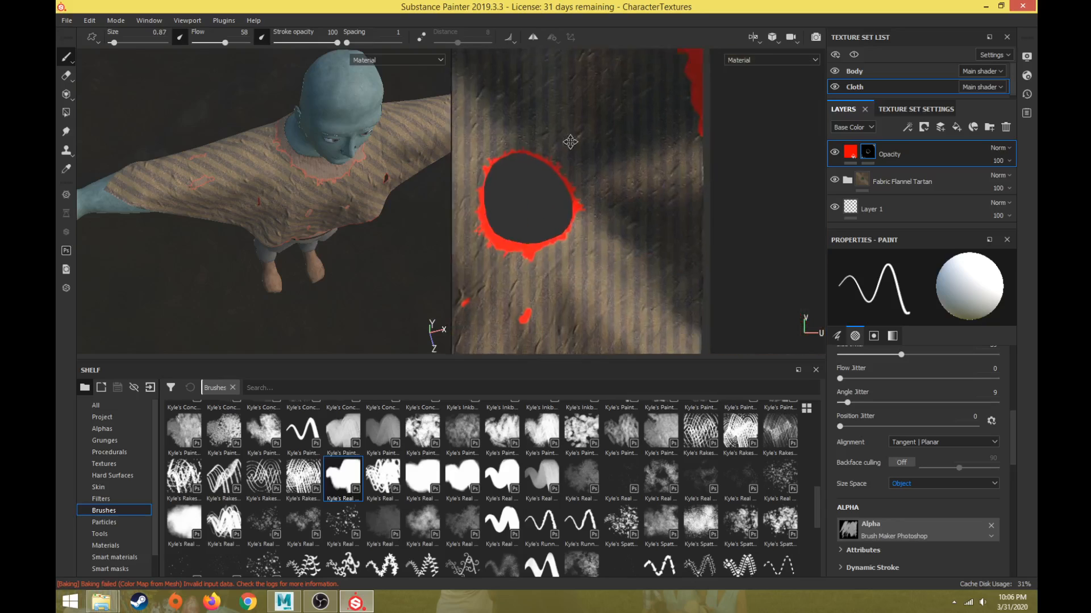
middle_click_drag(609, 225, 588, 124, "alt")
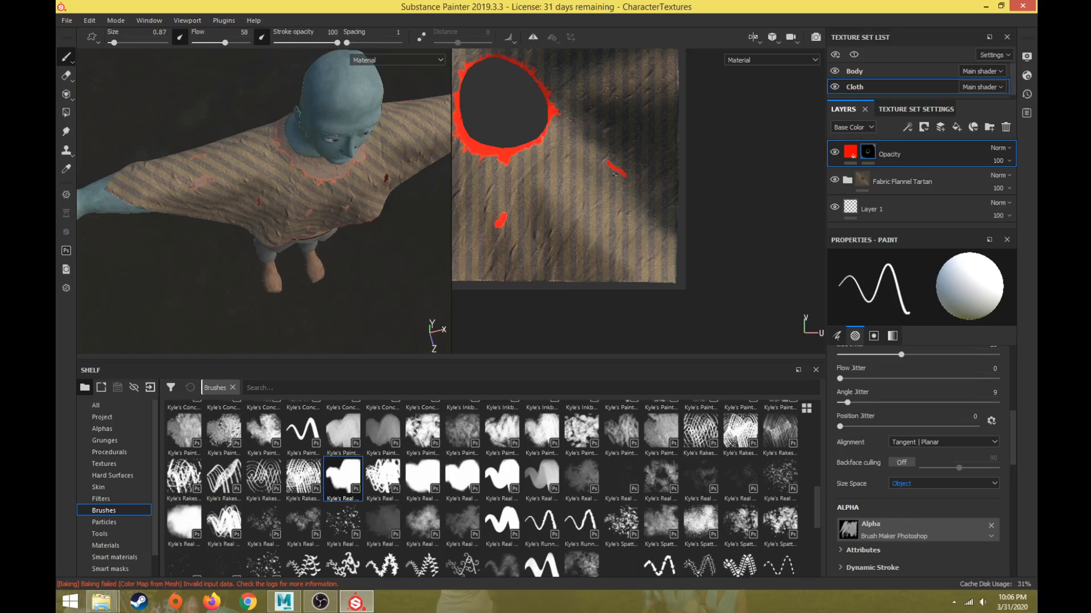
key("bracketright")
key("bracketright")
key("bracketright")
left_click_drag(578, 189, 604, 209)
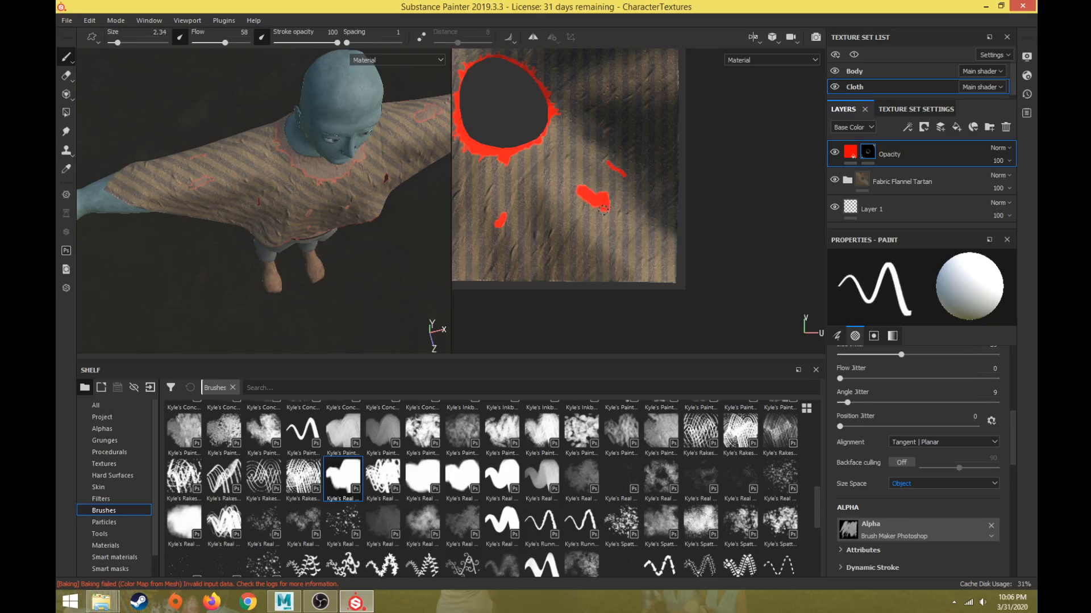
key("bracketleft")
key("bracketleft")
Set the brush size to 2.99 and paint a small hole and a long tear in the poncho's back, near the upper-right UV corner.
key("bracketright")
key("bracketright")
key("bracketright")
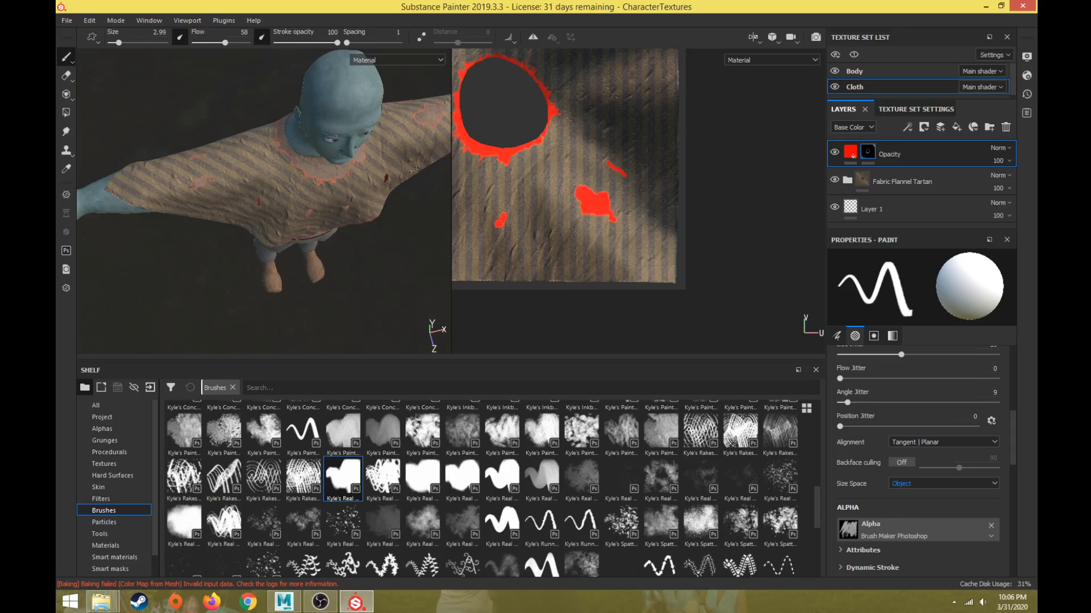
left_click_drag(414, 169, 136, 138, "alt")
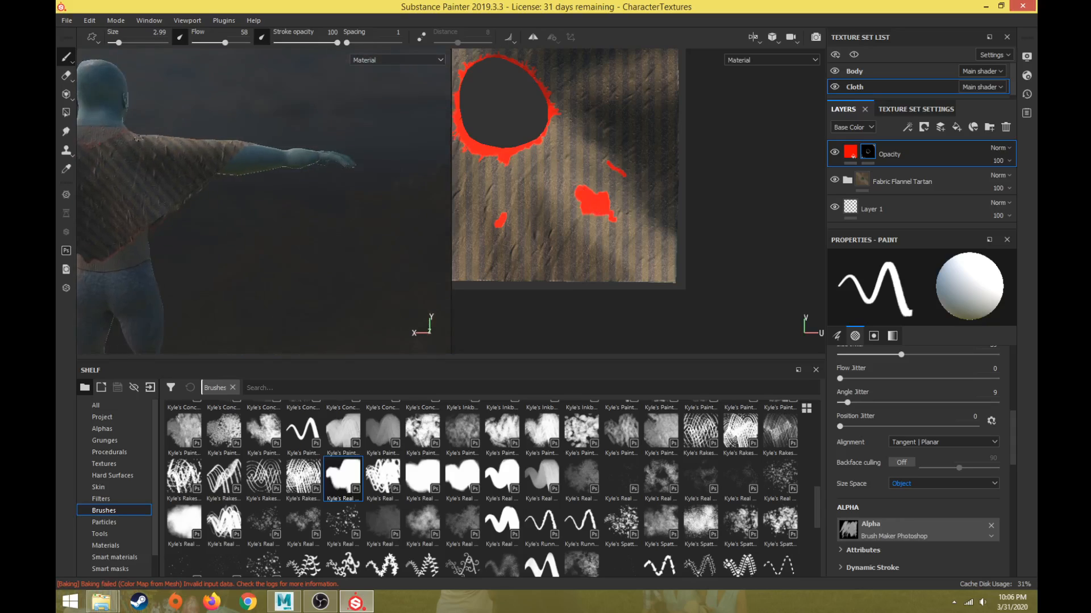
middle_click_drag(136, 138, 243, 127, "alt")
middle_click_drag(638, 105, 663, 226, "alt")
left_click_drag(657, 166, 649, 172)
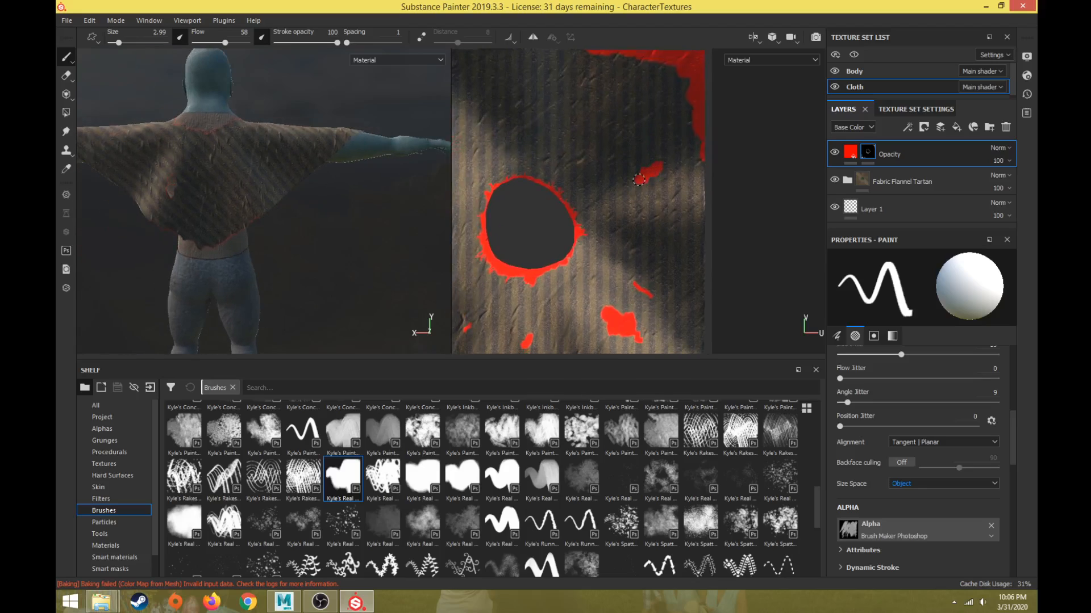
mouse_move(627, 101)
left_mouse_down()
mouse_move(614, 95)
mouse_move(601, 120)
mouse_move(644, 89)
left_mouse_up()
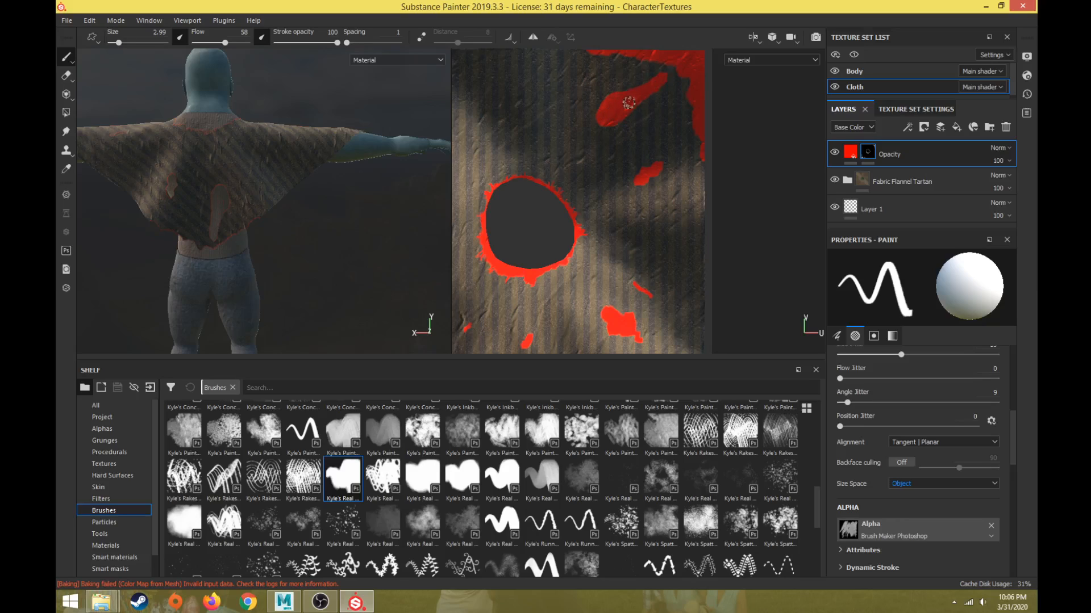
Refine the long back tear with pointed ends and a thin side rip, using brush sizes 0.54, 1.28 and 0.29.
right_click_drag(629, 96, 597, 106, "ctrl")
left_click_drag(598, 117, 589, 122)
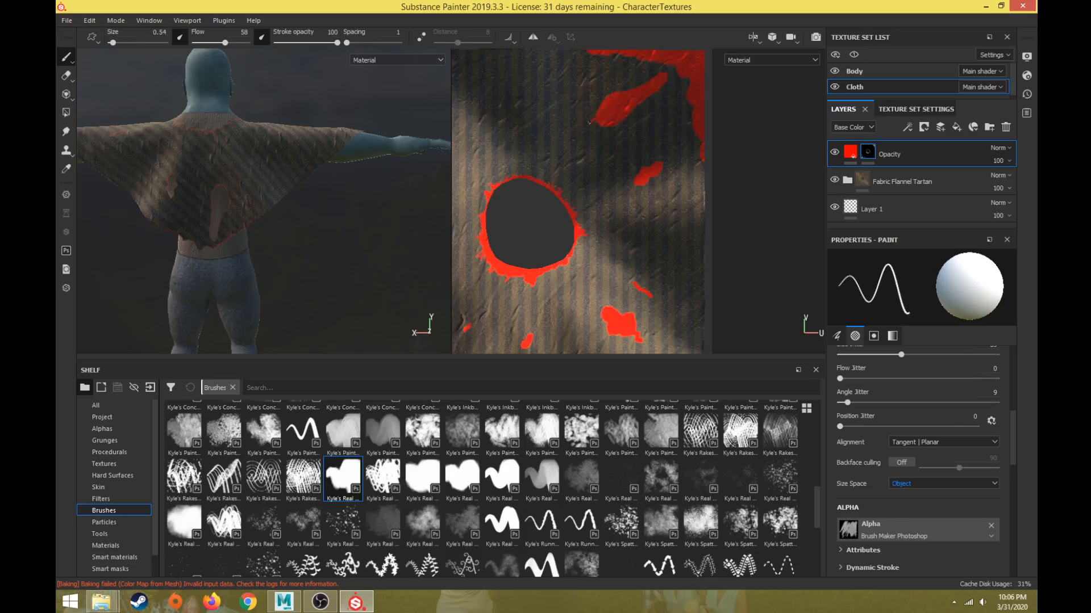
right_click_drag(612, 114, 616, 113, "ctrl")
scroll(600, 119, "up", 4)
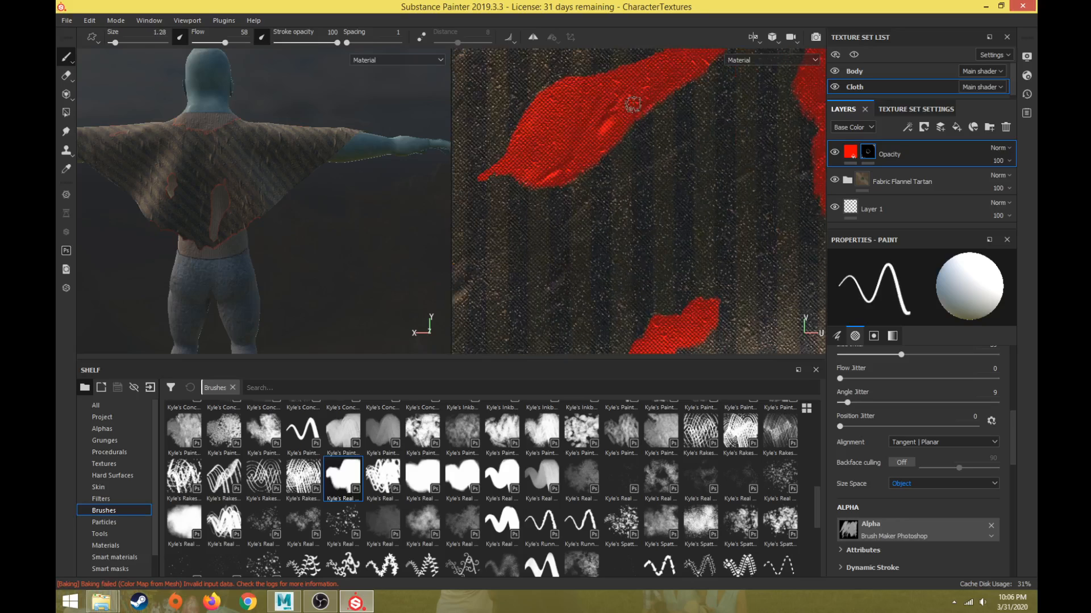
left_click_drag(561, 130, 579, 110)
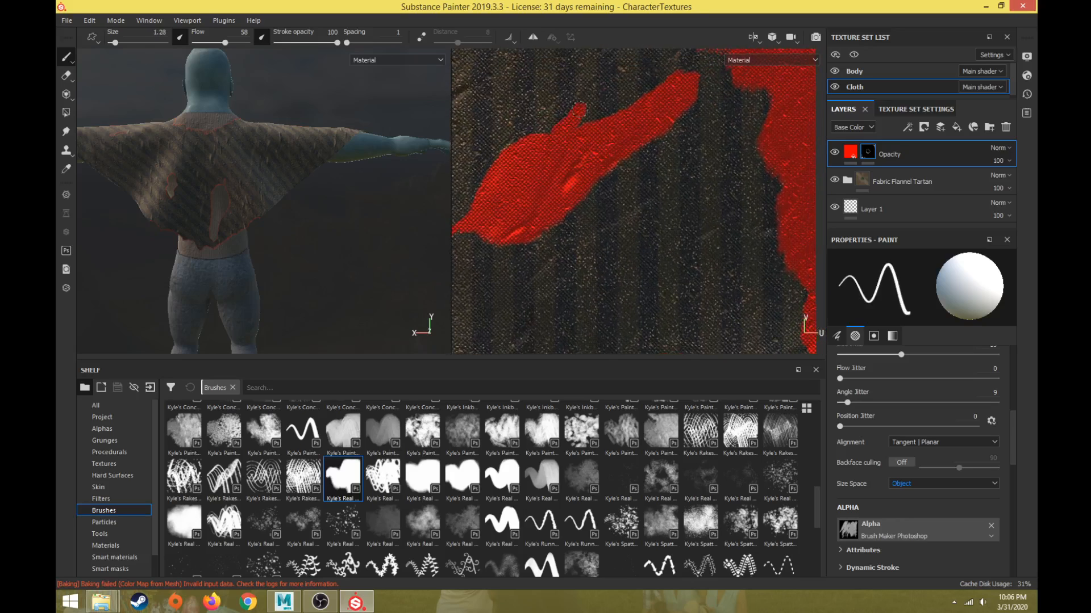
right_click_drag(580, 125, 568, 124, "ctrl")
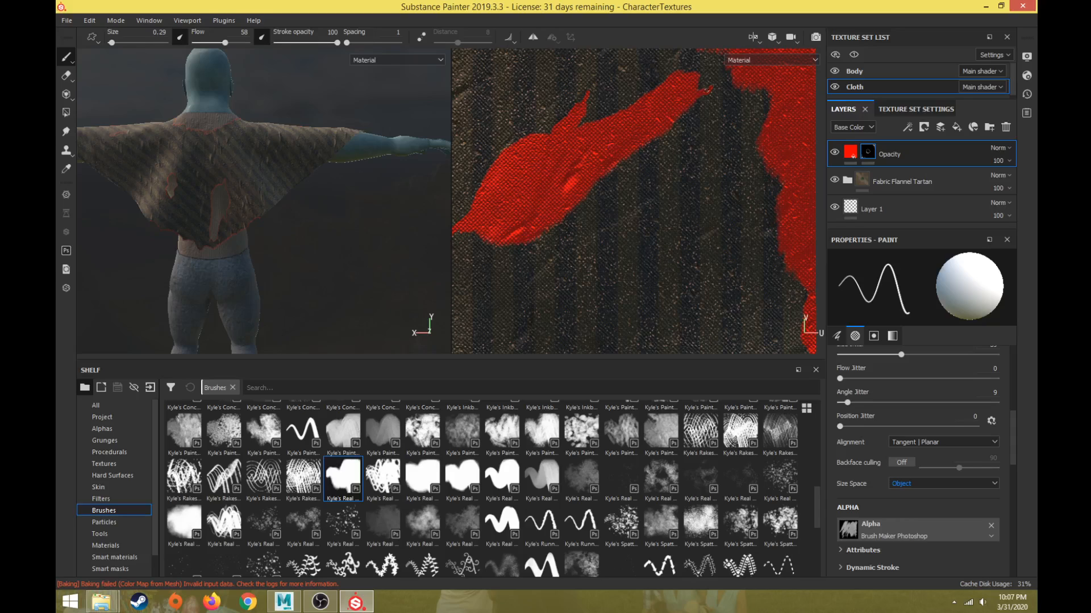
right_click_drag(514, 225, 518, 226, "ctrl")
Examine the painted holes and ragged hems on the poncho's back and front.
scroll(491, 264, "down", 2)
scroll(399, 178, "down", 3)
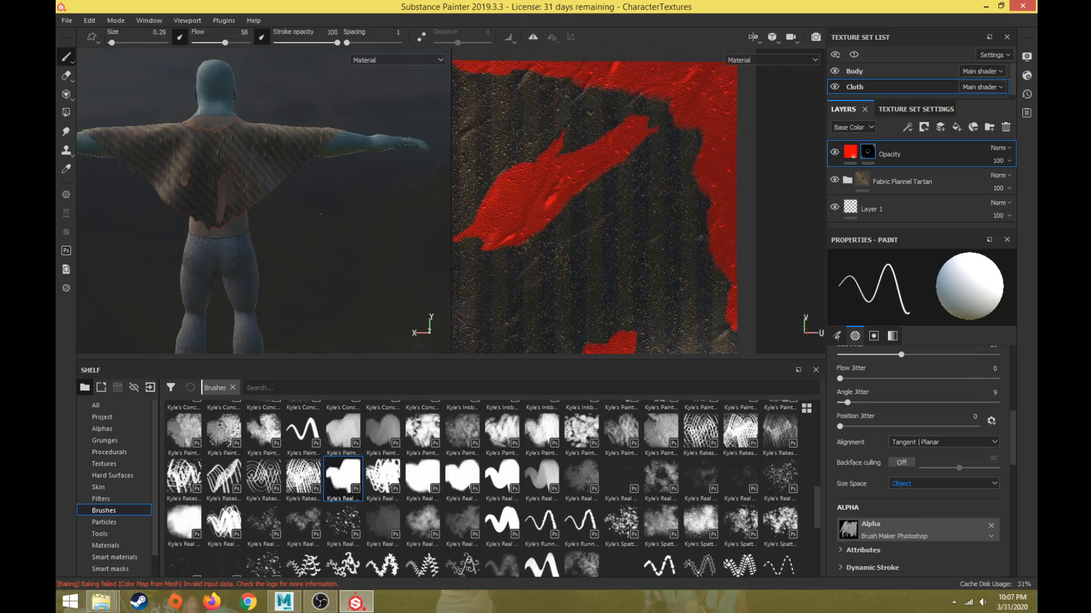
left_click_drag(399, 178, 383, 197, "alt")
scroll(529, 258, "down", 4)
scroll(530, 258, "down", 3)
middle_click_drag(546, 270, 633, 213, "alt")
left_click_drag(182, 176, 334, 154, "alt")
middle_click_drag(196, 151, 384, 232, "alt")
left_click_drag(384, 233, 290, 254, "alt")
middle_click_drag(265, 260, 297, 272, "alt")
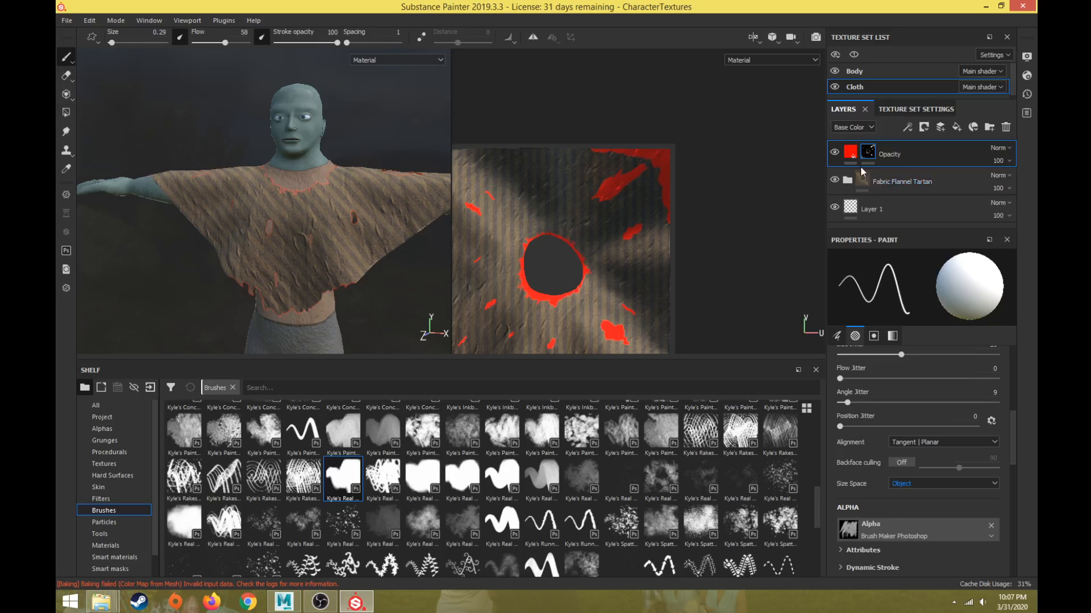
Turn off the color channel in the Opacity layer's fill, leaving only its opacity channel active.
left_click(850, 152)
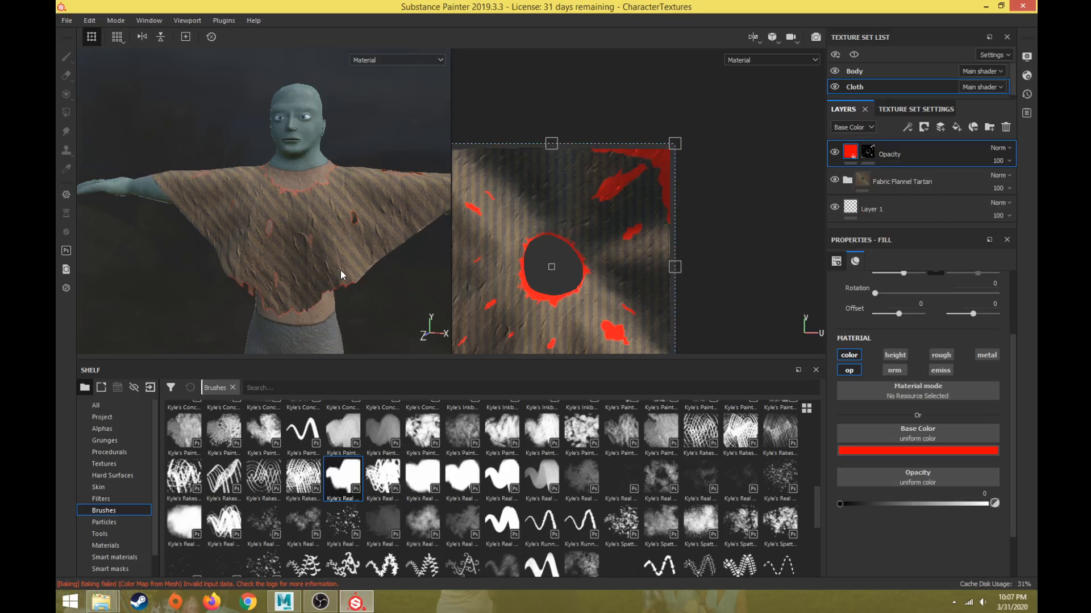
scroll(340, 271, "up", 5)
left_click_drag(327, 251, 281, 228, "alt")
scroll(384, 221, "down", 4)
left_click(871, 153)
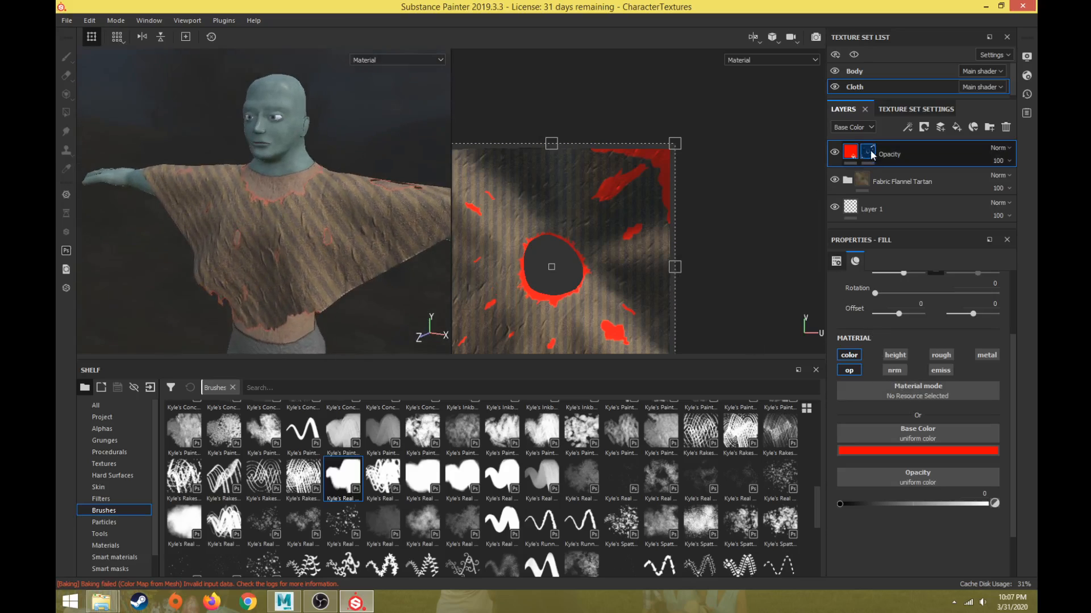
mouse_move(874, 153)
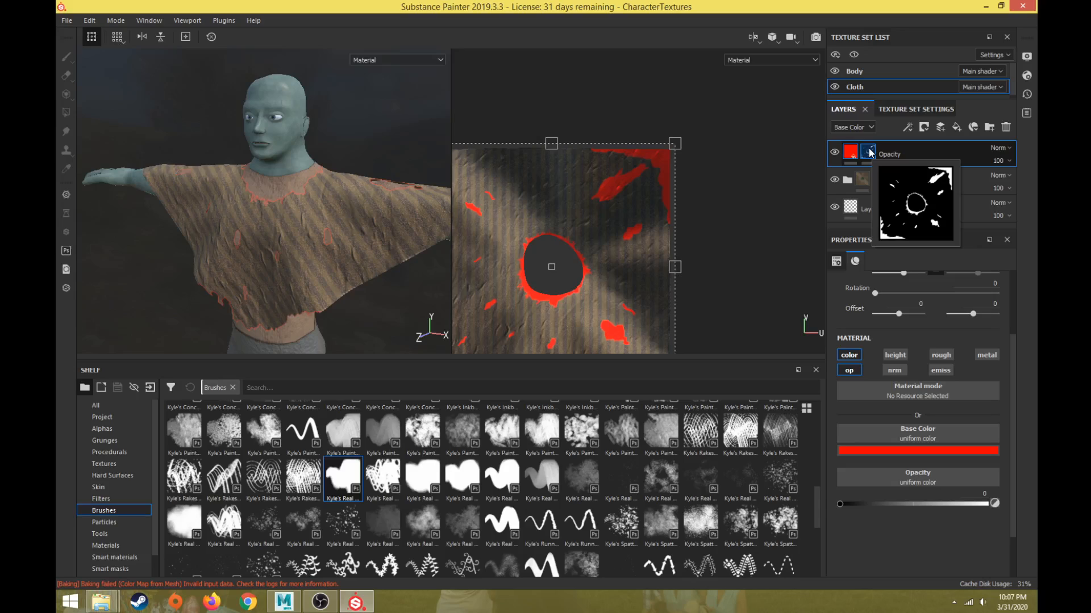
left_click(849, 154)
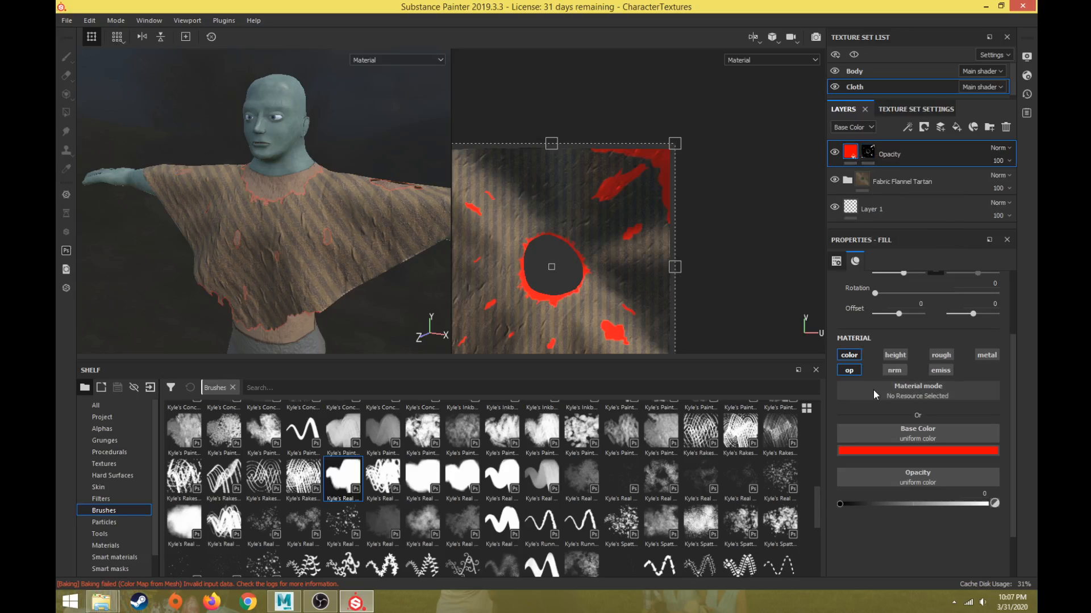
left_click(849, 355)
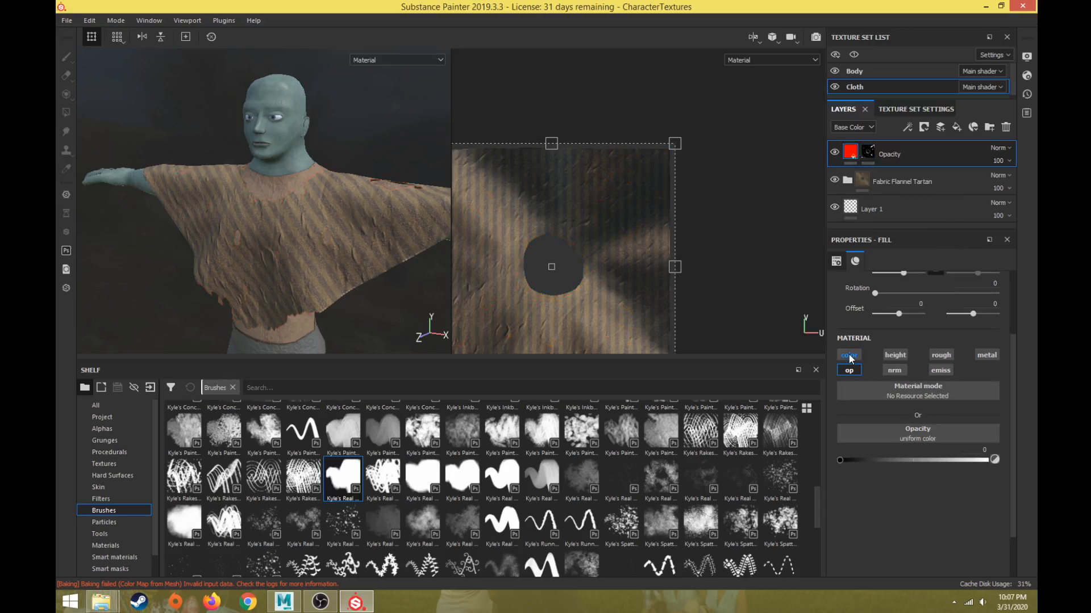
Inspect the poncho's cut-out hems, neck hole and holes up close and from several angles.
left_click_drag(300, 290, 295, 265, "alt")
right_click_drag(282, 288, 284, 315, "alt")
middle_click_drag(284, 315, 291, 209, "alt")
mouse_move(291, 209)
left_mouse_down("alt")
mouse_move(355, 207)
mouse_move(358, 227)
mouse_move(275, 220)
left_mouse_up("alt")
right_click_drag(275, 219, 299, 247, "alt")
middle_click_drag(290, 170, 301, 267, "alt")
left_click_drag(301, 267, 299, 216, "alt")
middle_click_drag(300, 216, 202, 195, "alt")
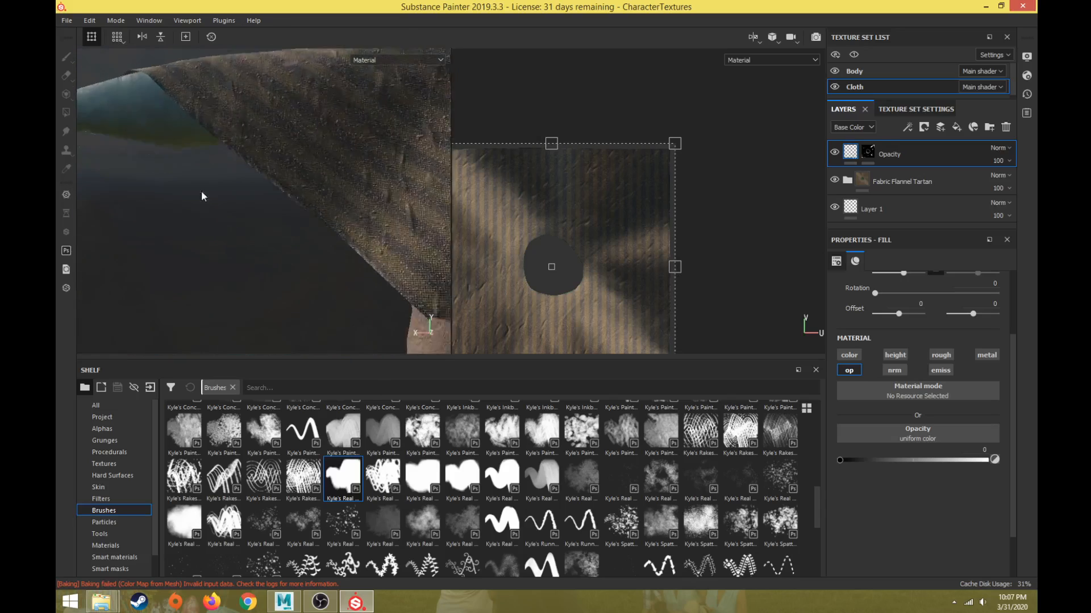
left_click_drag(202, 195, 241, 221, "alt")
middle_click_drag(241, 221, 275, 279, "alt")
left_click_drag(275, 278, 337, 246, "alt")
scroll(251, 285, "down", 5)
scroll(292, 241, "up", 4)
scroll(336, 246, "down", 3)
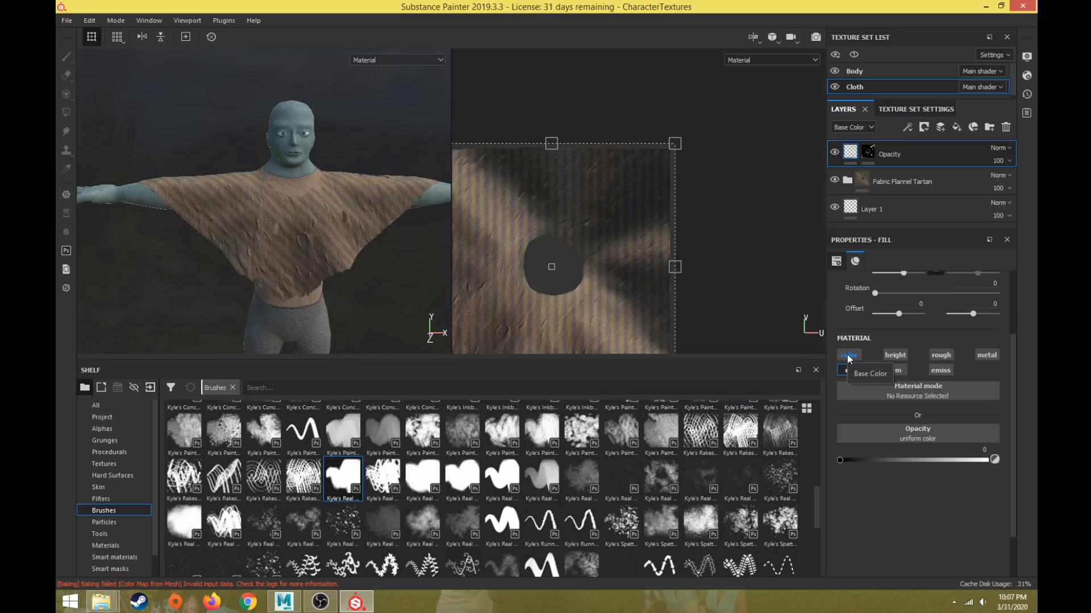
Toggle the Opacity fill's color channel on and back off, and check the poncho from the side.
left_click(869, 152)
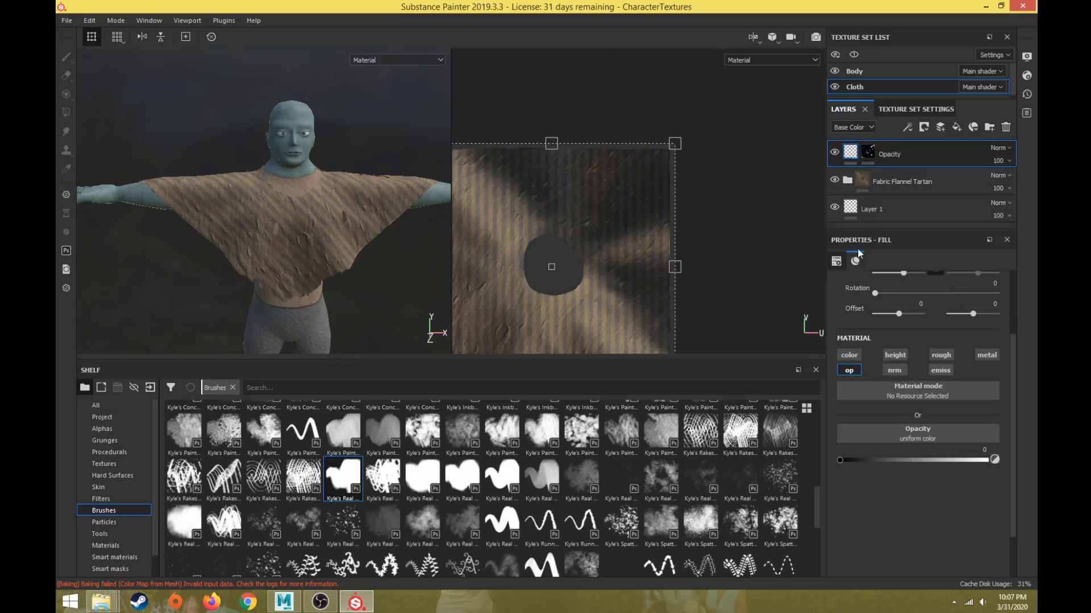
left_click(856, 353)
left_click(851, 355)
left_click_drag(413, 235, 294, 251, "alt")
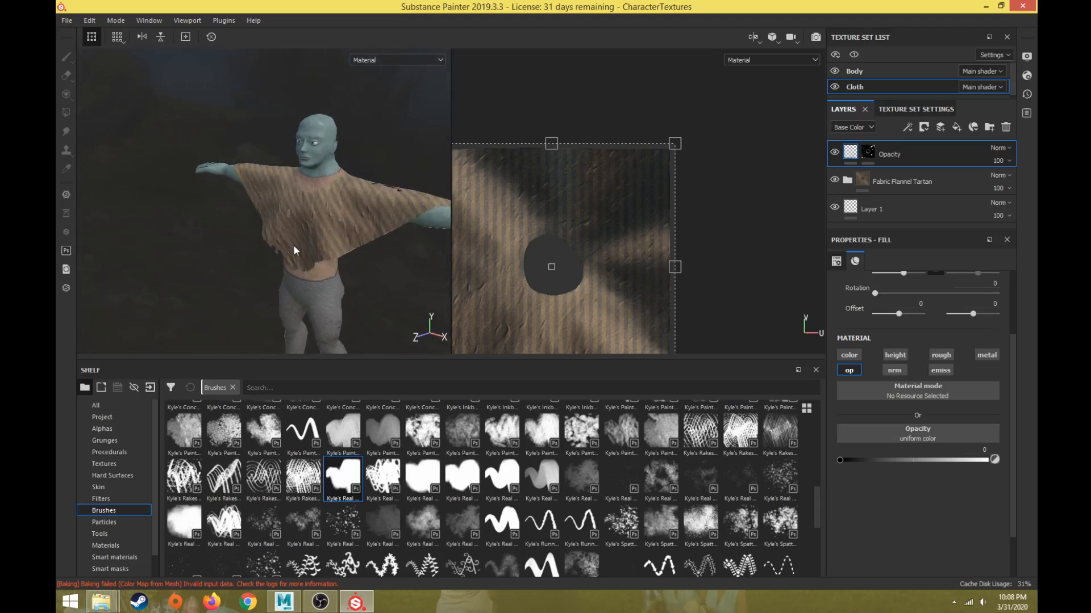